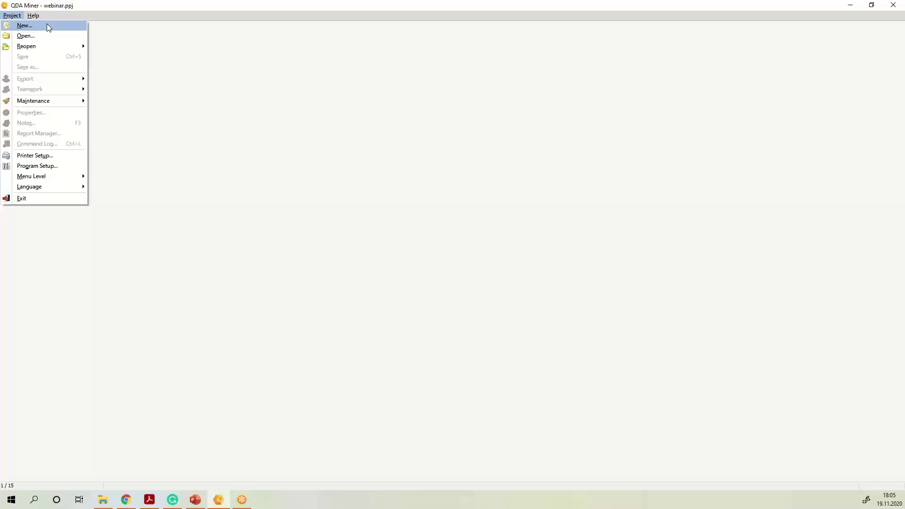
- Start a new project from a list of documents and add the focus group sample and interviews Int_1 to Int_14
{"action": "left_click", "coordinate": [47, 26]}
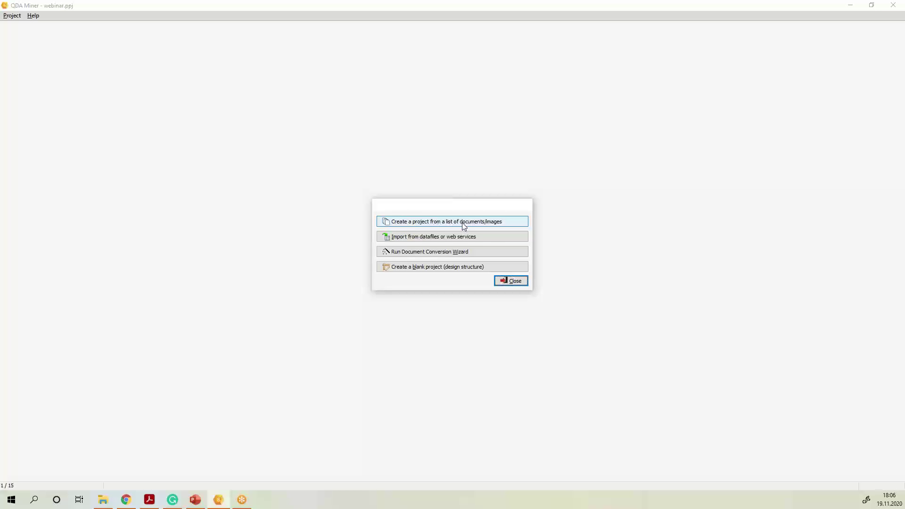
{"action": "left_click", "coordinate": [488, 222]}
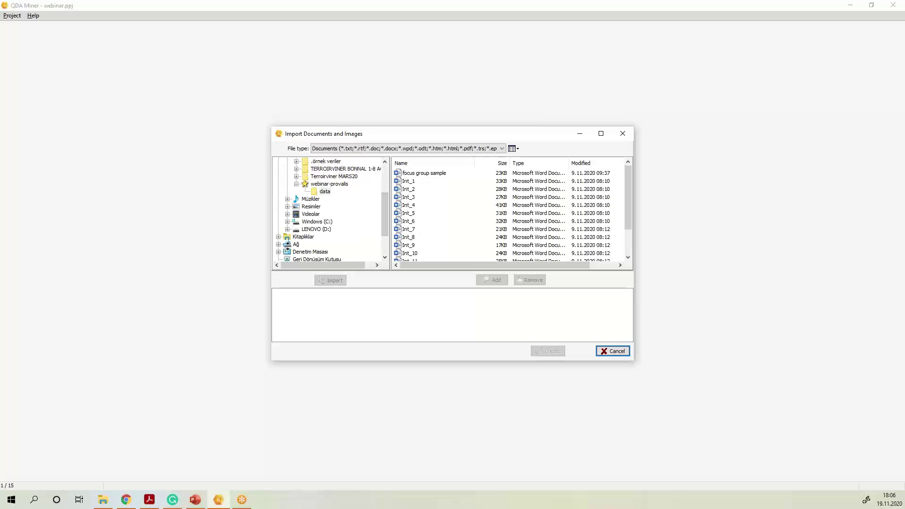
{"action": "left_click", "coordinate": [415, 174]}
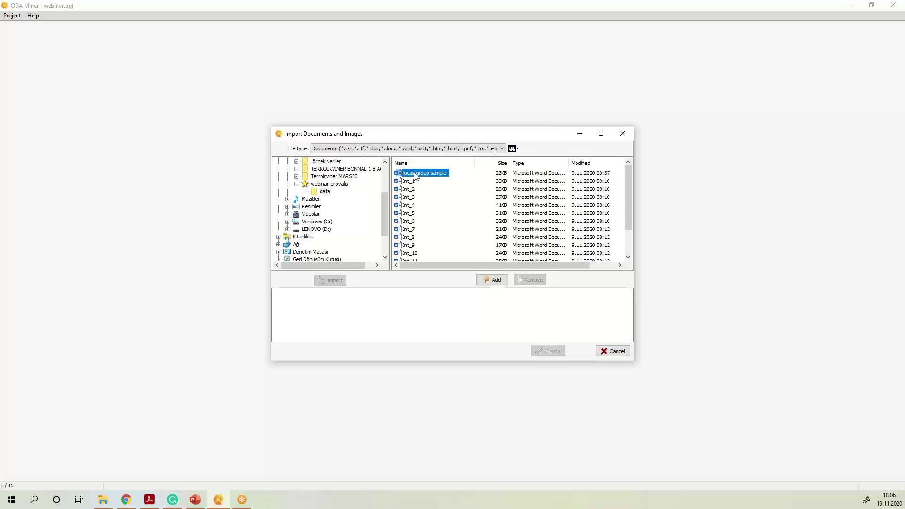
{"action": "key", "text": "shift+Down"}
{"action": "key", "text": "shift+Down"}
{"action": "key", "text": "shift+Down"}
{"action": "key", "text": "shift+Down"}
{"action": "key", "text": "shift+Down"}
{"action": "key", "text": "shift+Down"}
{"action": "key", "text": "shift+Down"}
{"action": "key", "text": "shift+Down"}
{"action": "key", "text": "shift+Down"}
{"action": "key", "text": "shift+Down"}
{"action": "key", "text": "shift+Down"}
{"action": "key", "text": "shift+Down"}
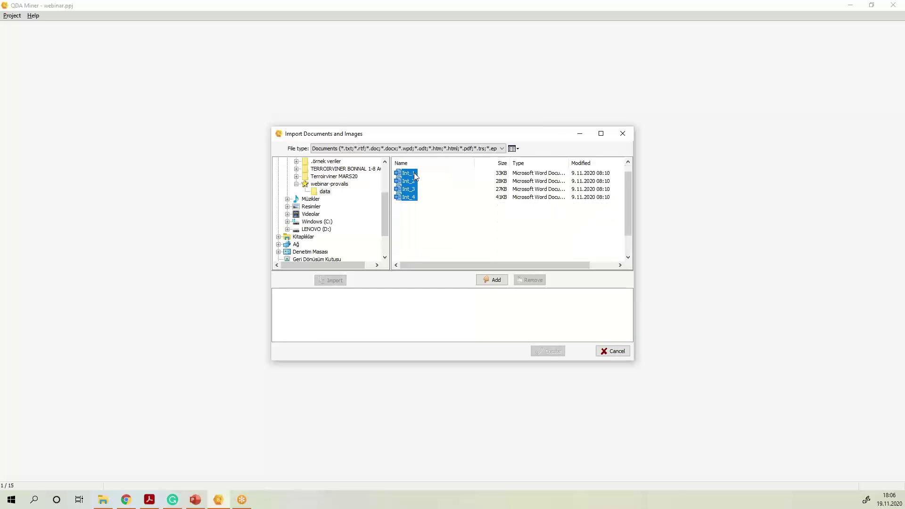
{"action": "key", "text": "shift+Down"}
{"action": "key", "text": "shift+Down"}
{"action": "key", "text": "shift+Down"}
{"action": "key", "text": "shift+Down"}
{"action": "left_click", "coordinate": [491, 279]}
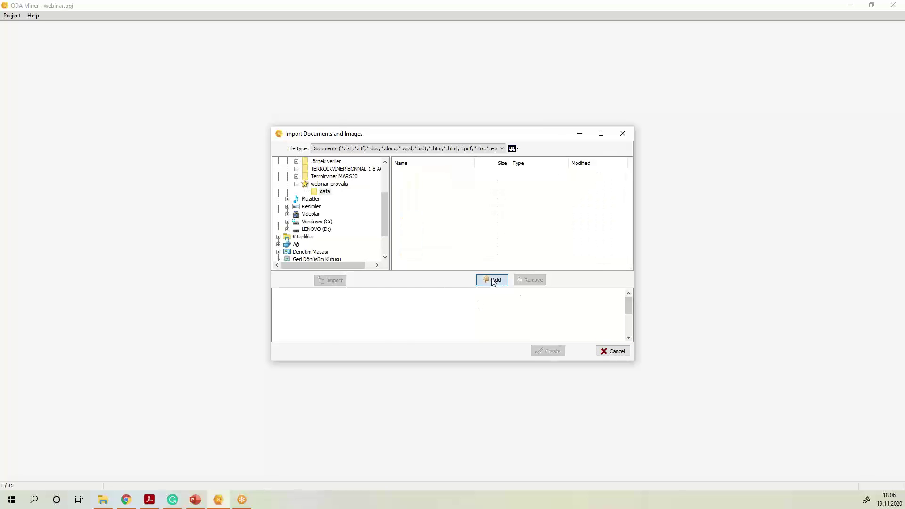
- Create the project with the default importation options and save it as webinar2 in the webinar-provalis folder
{"action": "left_click", "coordinate": [550, 353]}
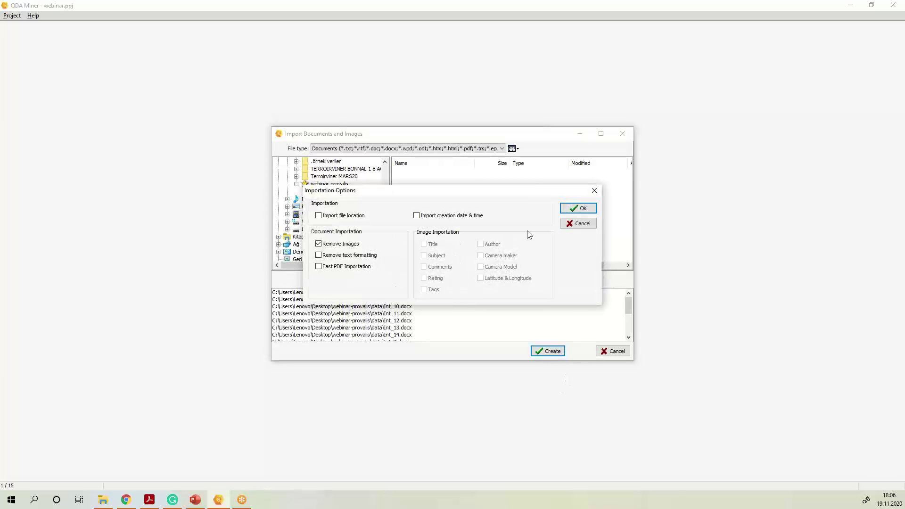
{"action": "left_click", "coordinate": [581, 208]}
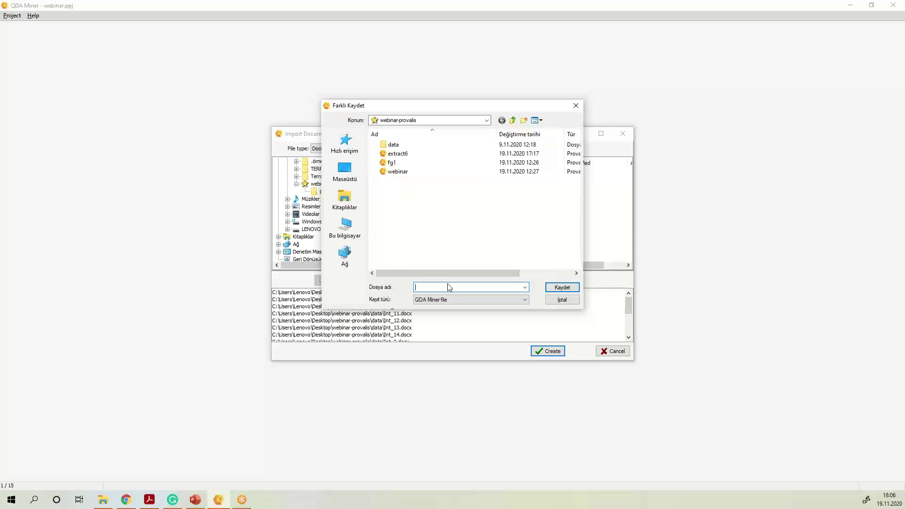
{"action": "type", "text": "webi"}
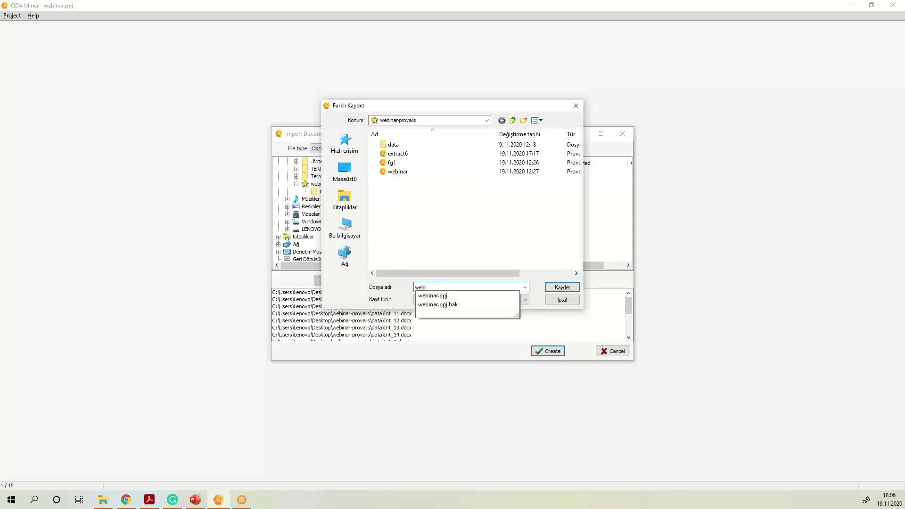
{"action": "type", "text": "nar2"}
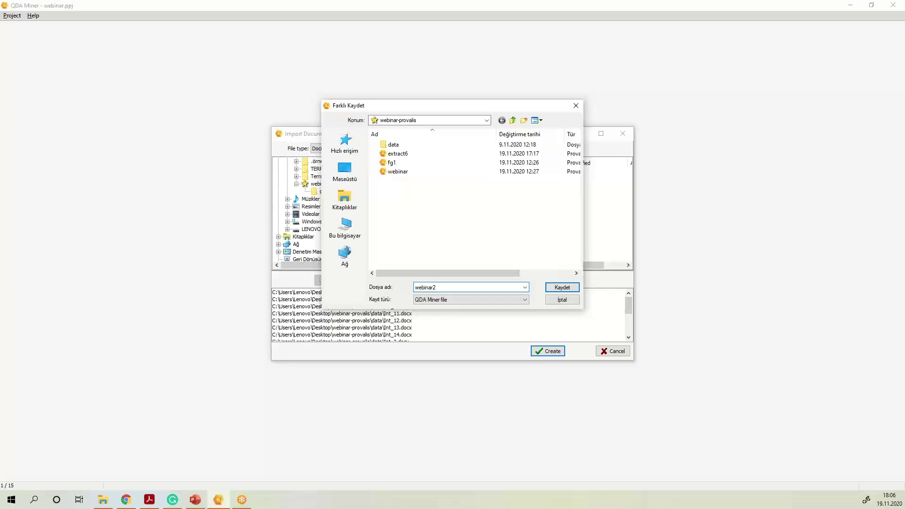
{"action": "left_click", "coordinate": [563, 288]}
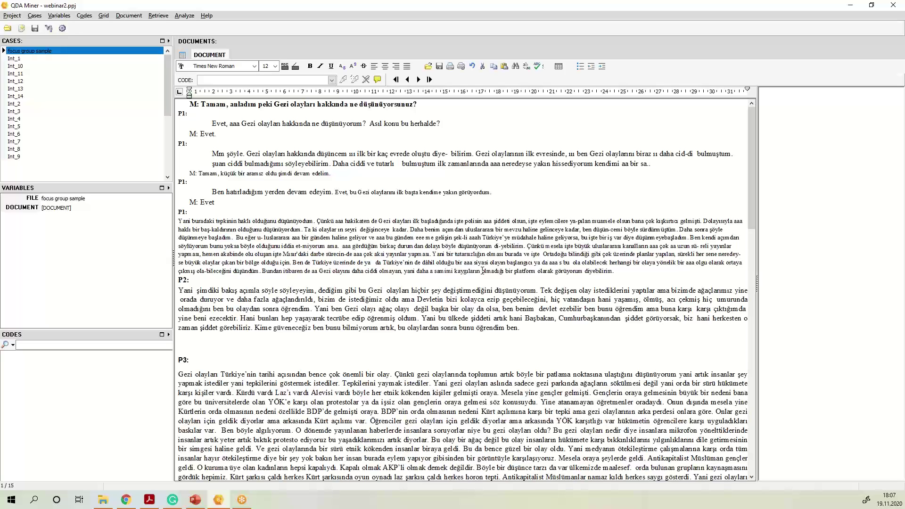
- Look over the focus group sample case and several interview cases, including Int_1 and Int_10
{"action": "left_click", "coordinate": [482, 271]}
{"action": "scroll", "coordinate": [482, 271], "scroll_direction": "down", "scroll_amount": 1}
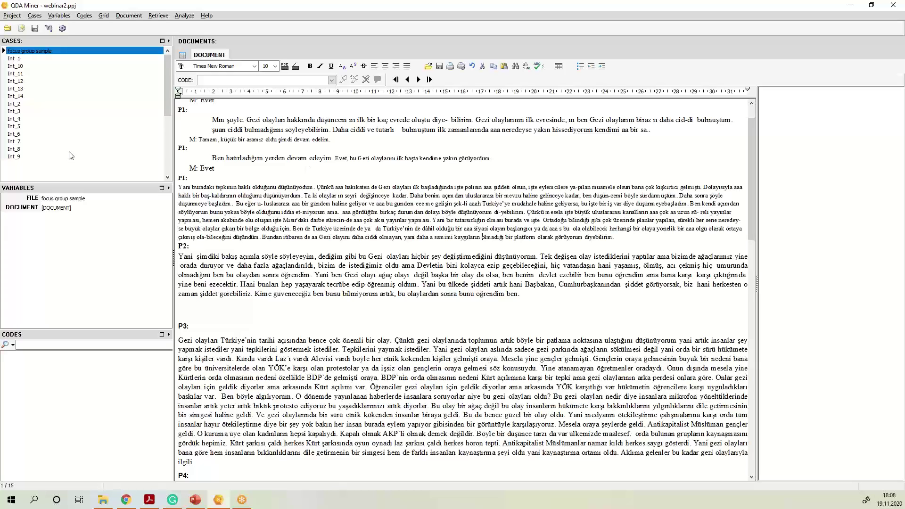
{"action": "left_click", "coordinate": [17, 59]}
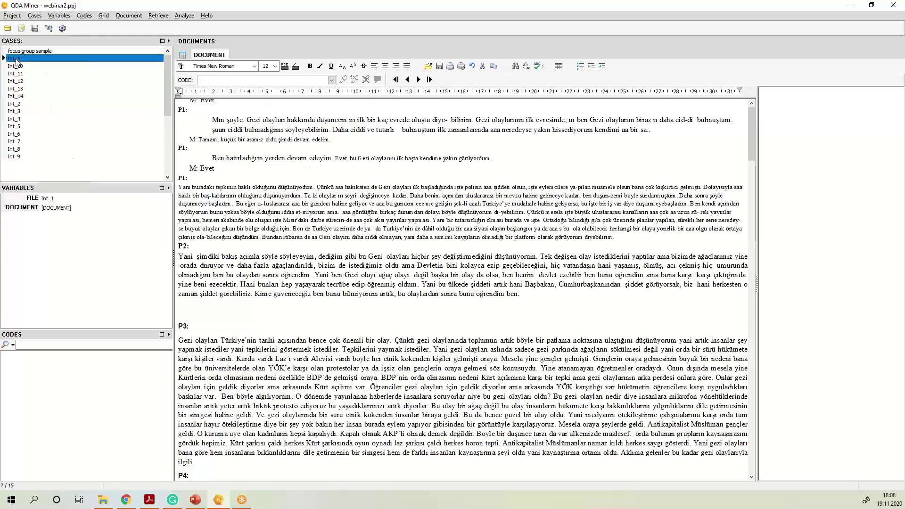
{"action": "key", "text": "Down"}
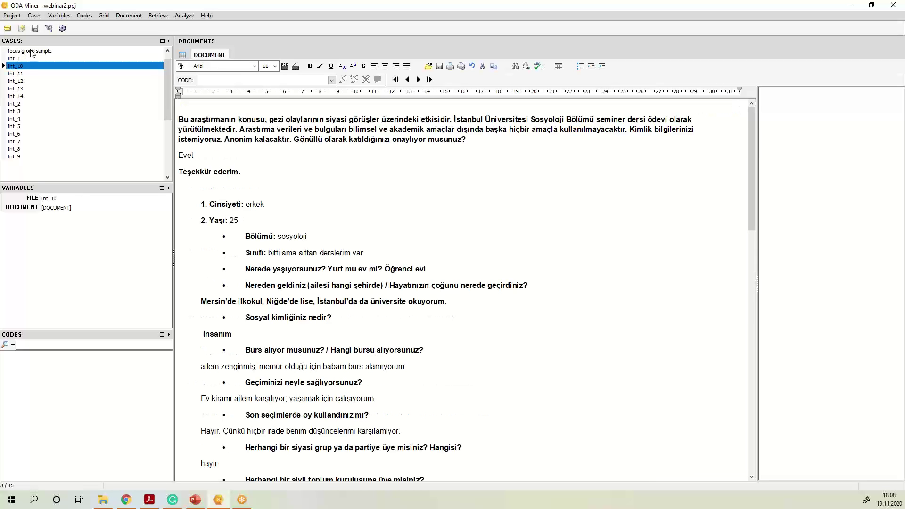
{"action": "left_click", "coordinate": [32, 51]}
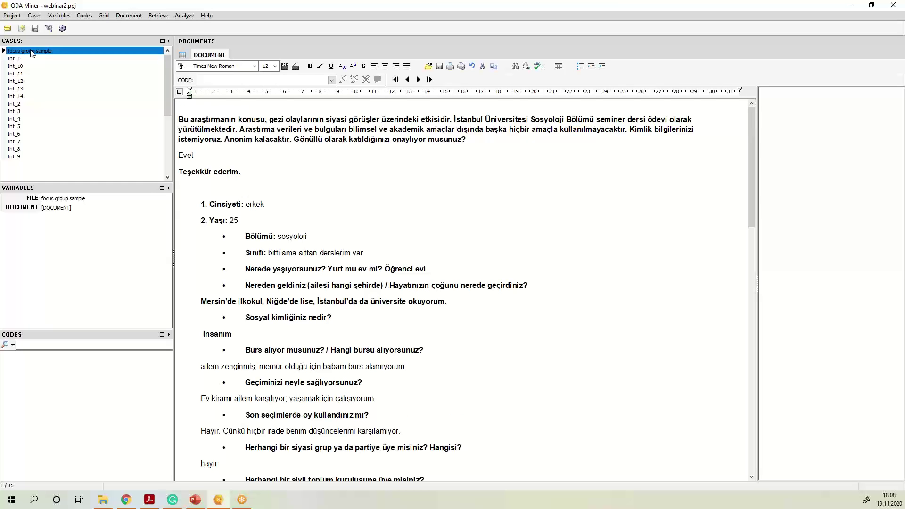
{"action": "key", "text": "Down"}
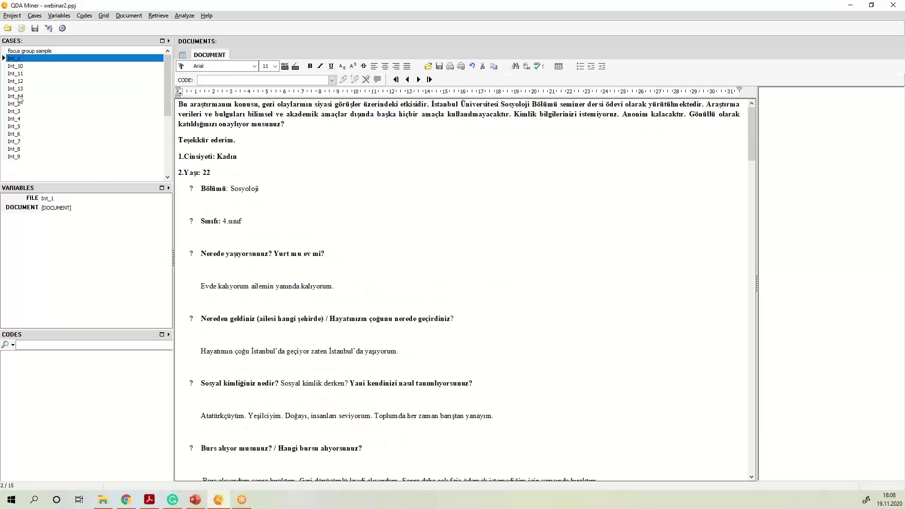
{"action": "left_click", "coordinate": [18, 96]}
- Open the Int_13 case and examine how the interview's questions and answers are laid out throughout the document
{"action": "left_click", "coordinate": [21, 88]}
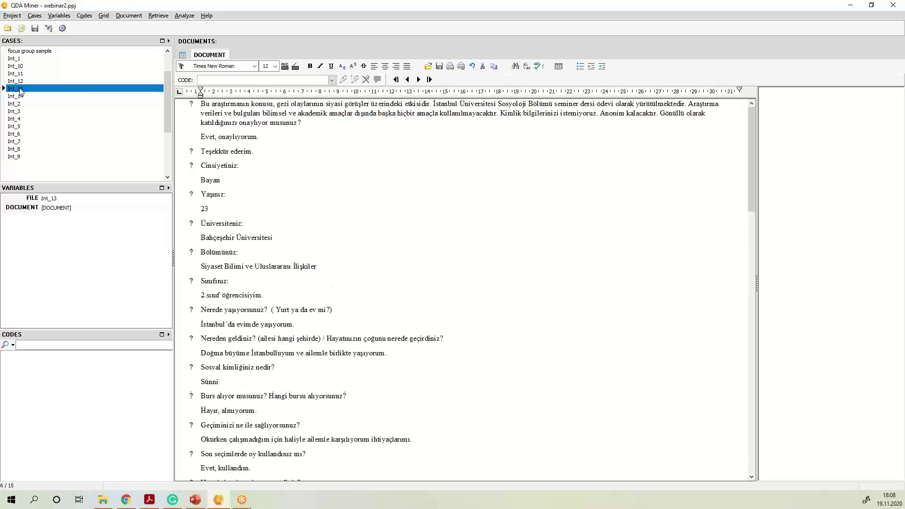
{"action": "scroll", "coordinate": [366, 205], "scroll_direction": "down", "scroll_amount": 3}
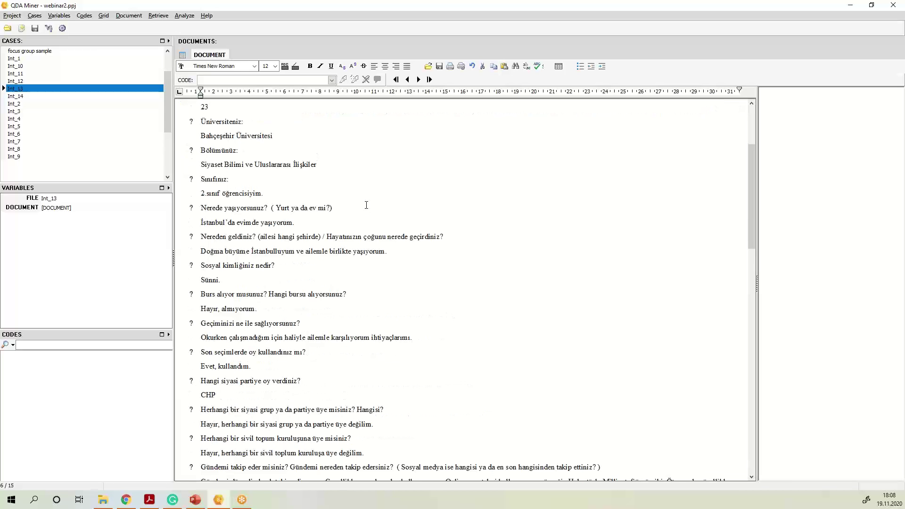
{"action": "scroll", "coordinate": [366, 205], "scroll_direction": "down", "scroll_amount": 1}
{"action": "scroll", "coordinate": [367, 203], "scroll_direction": "down", "scroll_amount": 20}
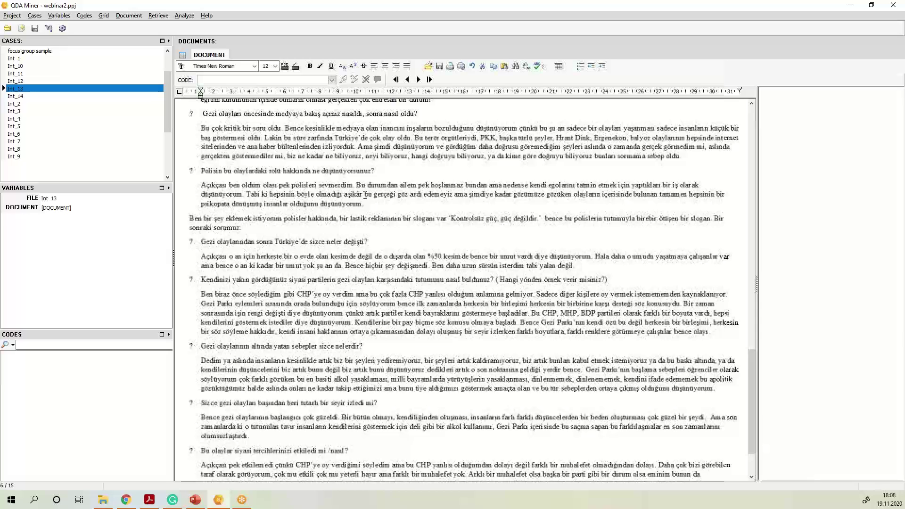
{"action": "scroll", "coordinate": [365, 195], "scroll_direction": "down", "scroll_amount": 3}
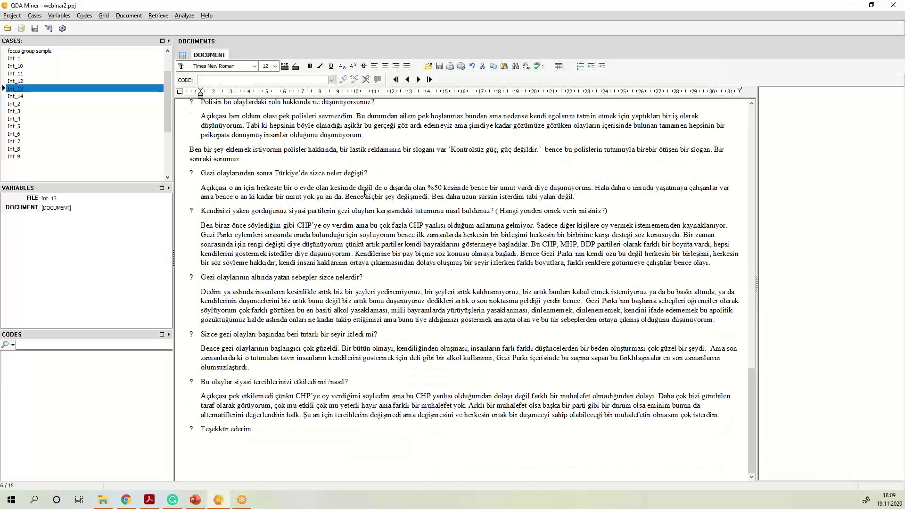
{"action": "scroll", "coordinate": [364, 193], "scroll_direction": "up", "scroll_amount": 15}
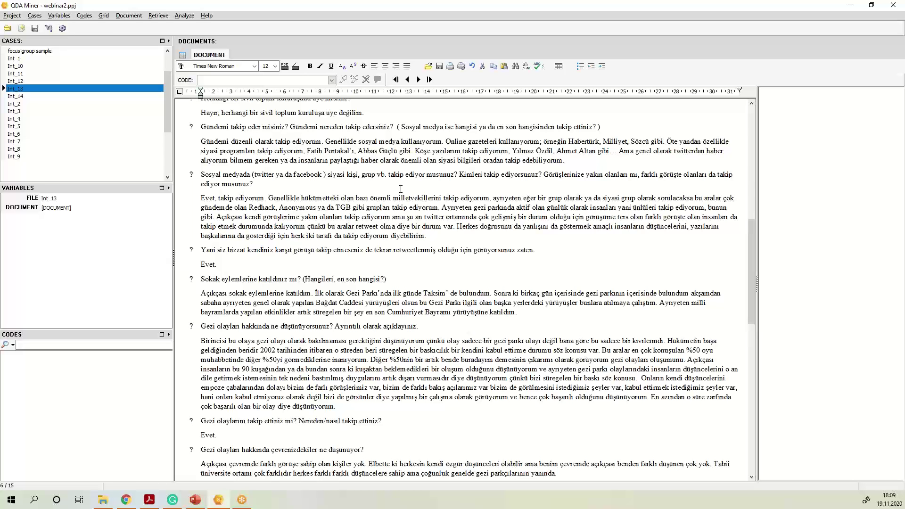
{"action": "scroll", "coordinate": [401, 187], "scroll_direction": "up", "scroll_amount": 5}
{"action": "scroll", "coordinate": [401, 185], "scroll_direction": "down", "scroll_amount": 4}
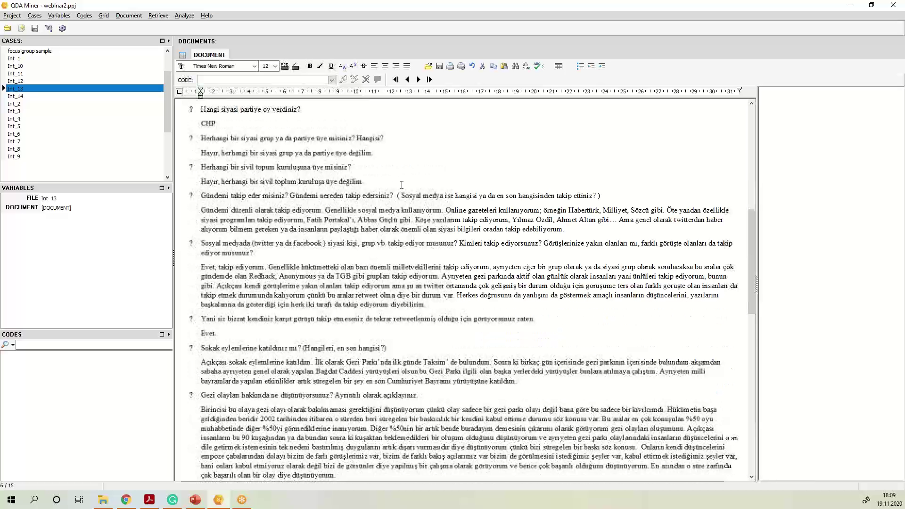
{"action": "scroll", "coordinate": [402, 184], "scroll_direction": "down", "scroll_amount": 2}
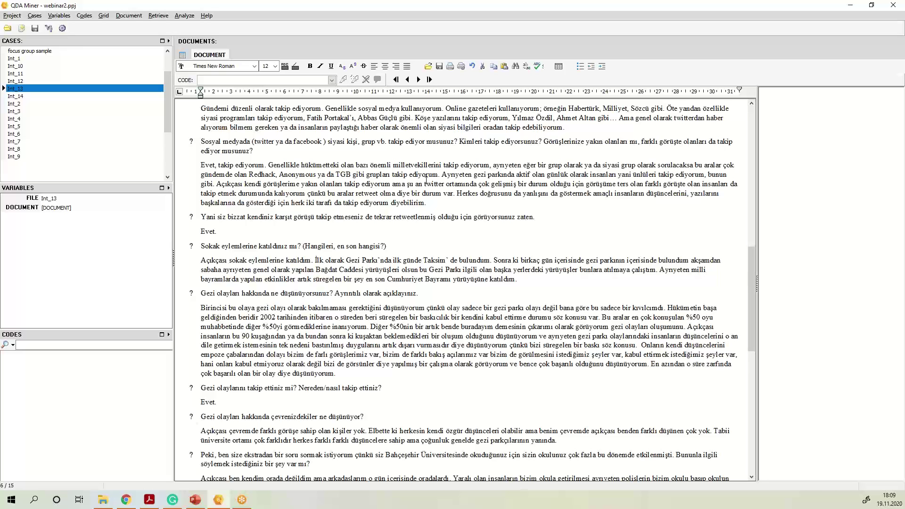
{"action": "scroll", "coordinate": [427, 181], "scroll_direction": "down", "scroll_amount": 1}
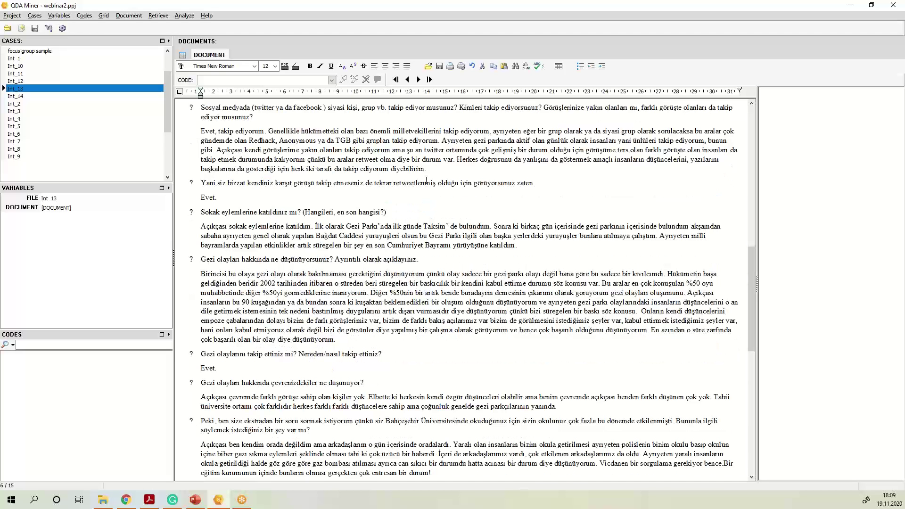
{"action": "scroll", "coordinate": [426, 181], "scroll_direction": "down", "scroll_amount": 2}
- Open the focus group sample case and examine its speaker labels P1, P2 and P3 by highlighting them
{"action": "left_click", "coordinate": [43, 52]}
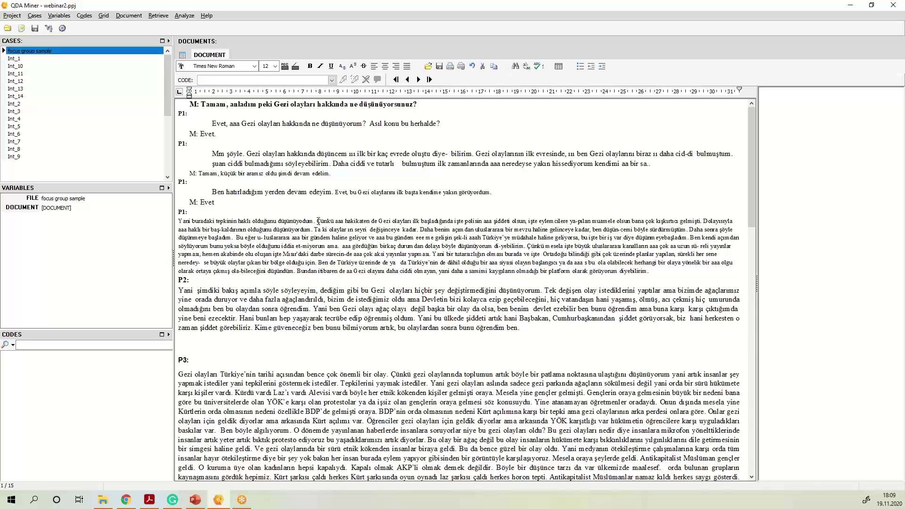
{"action": "left_click", "coordinate": [318, 221]}
{"action": "double_click", "coordinate": [183, 114]}
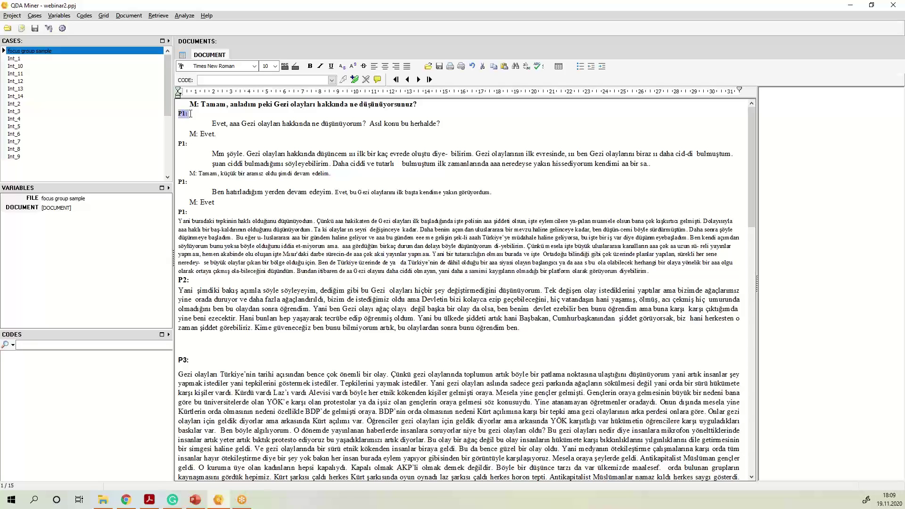
{"action": "double_click", "coordinate": [180, 144]}
{"action": "double_click", "coordinate": [189, 280]}
{"action": "double_click", "coordinate": [194, 359]}
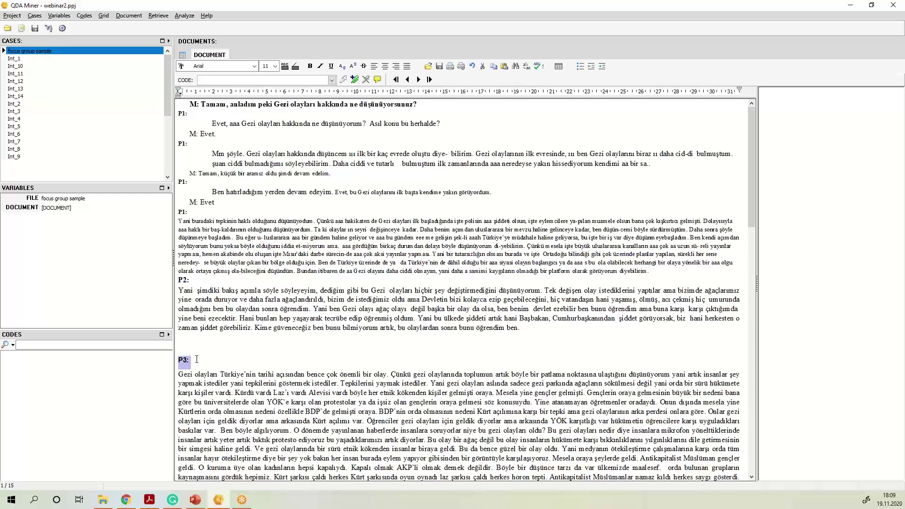
{"action": "left_click", "coordinate": [333, 311]}
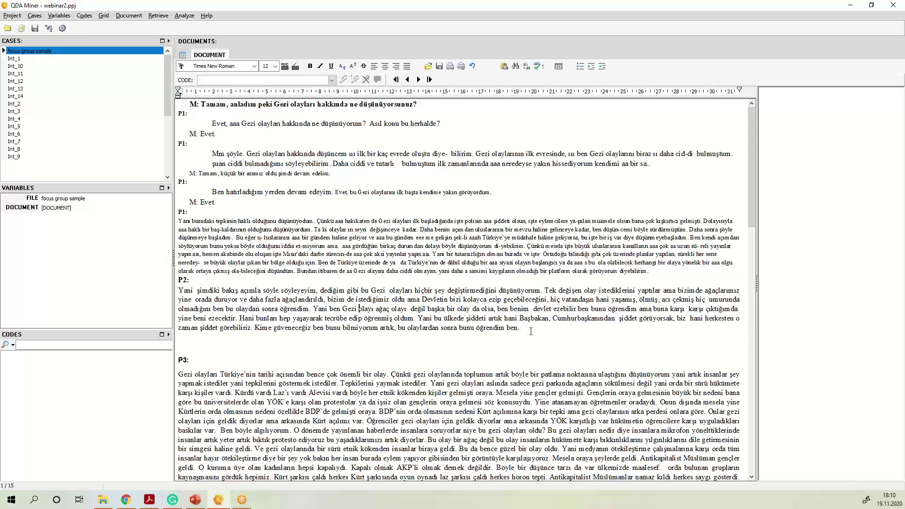
- Look through the focus group transcript down to participant P6 and return to its beginning
{"action": "left_click", "coordinate": [35, 51]}
{"action": "left_click", "coordinate": [352, 218]}
{"action": "scroll", "coordinate": [395, 229], "scroll_direction": "down", "scroll_amount": 1}
{"action": "scroll", "coordinate": [395, 229], "scroll_direction": "down", "scroll_amount": 5}
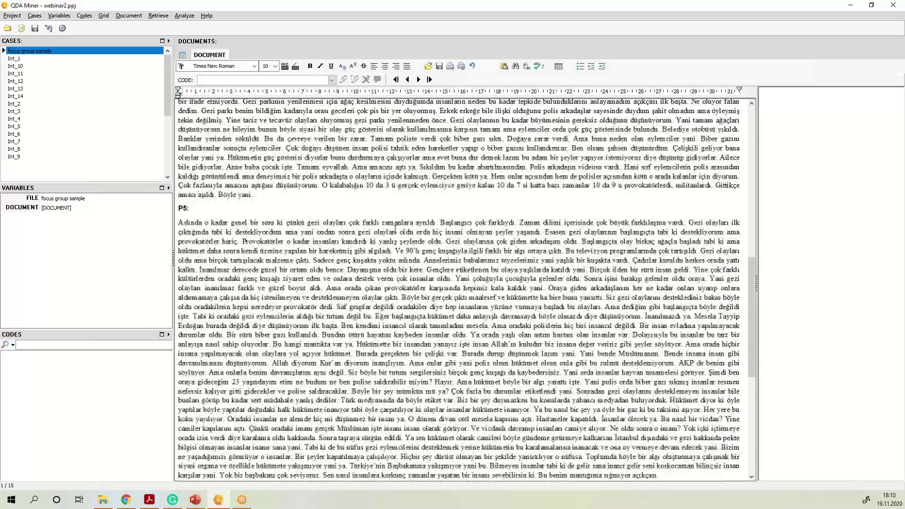
{"action": "scroll", "coordinate": [395, 230], "scroll_direction": "down", "scroll_amount": 5}
{"action": "scroll", "coordinate": [395, 229], "scroll_direction": "up", "scroll_amount": 1}
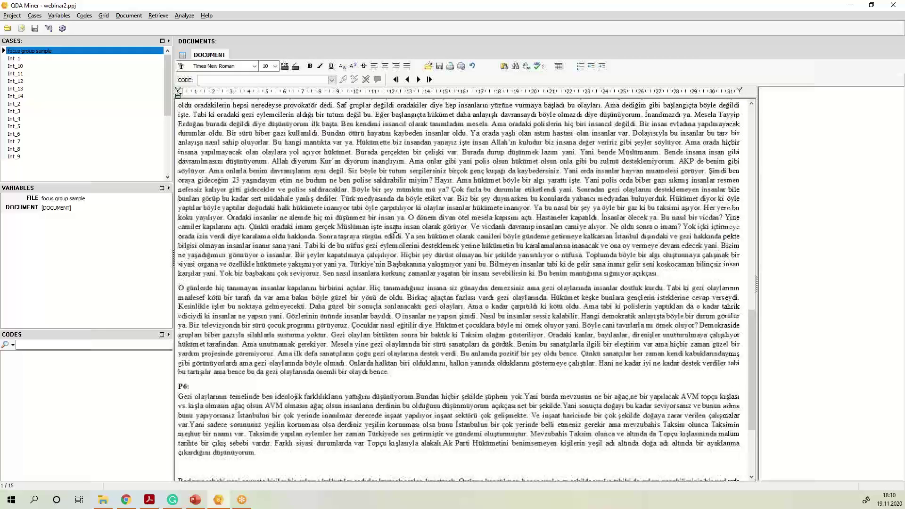
{"action": "scroll", "coordinate": [395, 229], "scroll_direction": "up", "scroll_amount": 10}
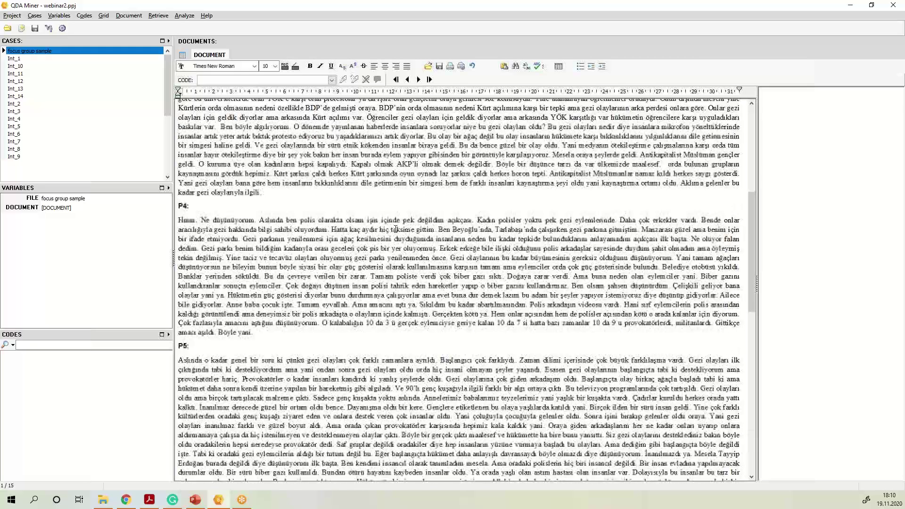
{"action": "scroll", "coordinate": [395, 229], "scroll_direction": "up", "scroll_amount": 9}
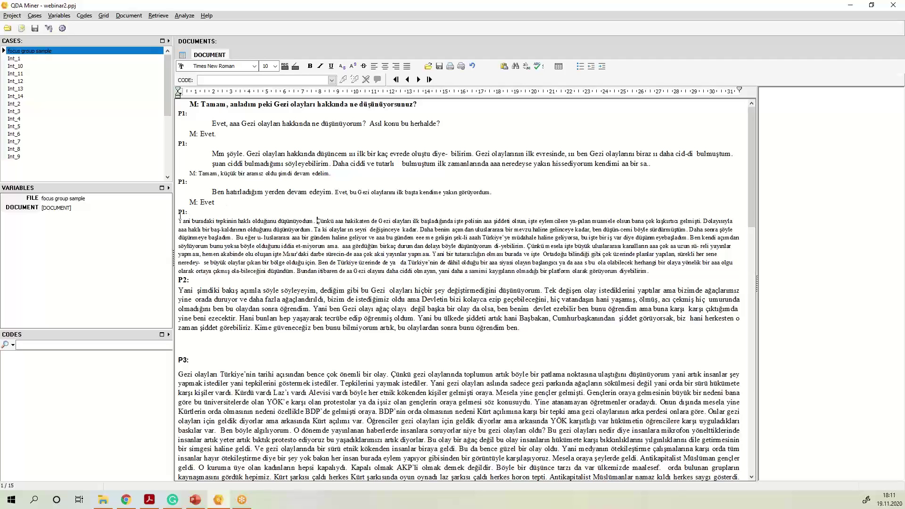
- Highlight the long P1 answer above P2's turn, clear the selection and view the rest of the focus group transcript
{"action": "left_click_drag", "start_coordinate": [178, 211], "coordinate": [586, 271]}
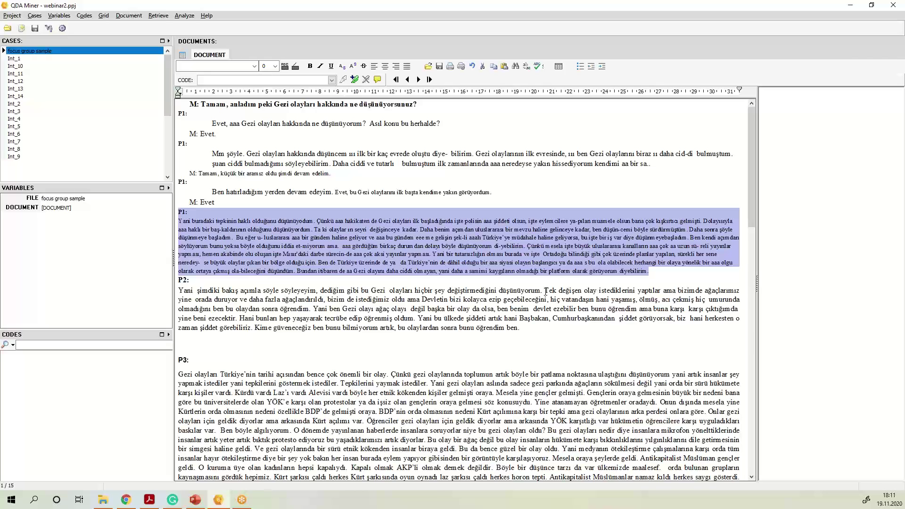
{"action": "left_click", "coordinate": [545, 291]}
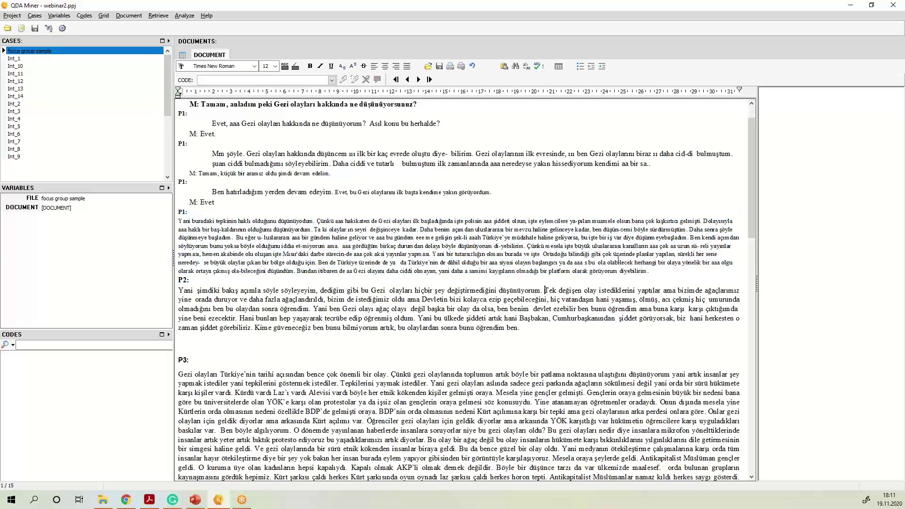
{"action": "scroll", "coordinate": [618, 259], "scroll_direction": "down", "scroll_amount": 1}
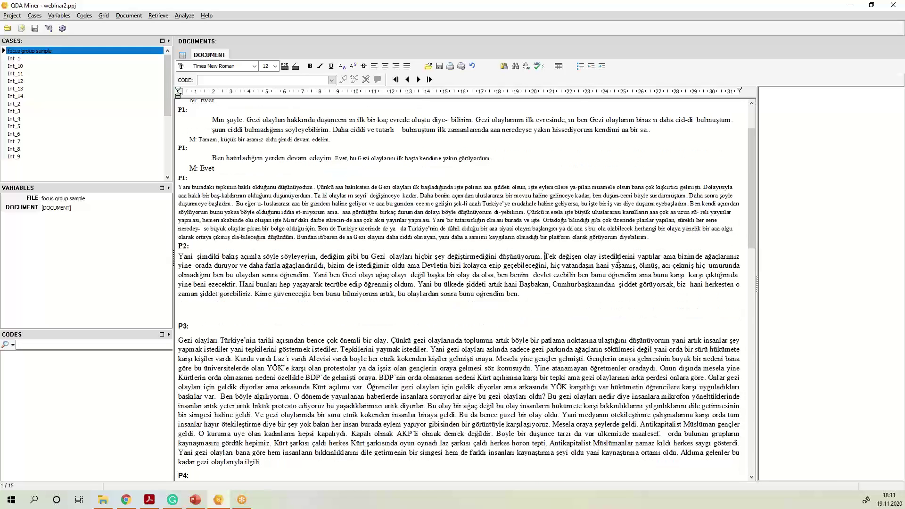
{"action": "scroll", "coordinate": [617, 259], "scroll_direction": "down", "scroll_amount": 10}
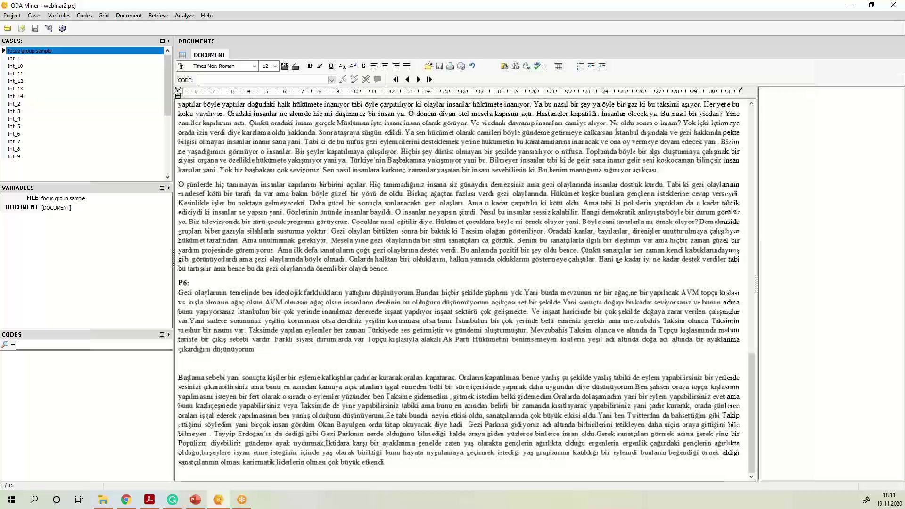
- Highlight the P6 label near the transcript's end and examine the P1 labels at the beginning of the focus group
{"action": "scroll", "coordinate": [618, 259], "scroll_direction": "down", "scroll_amount": 1}
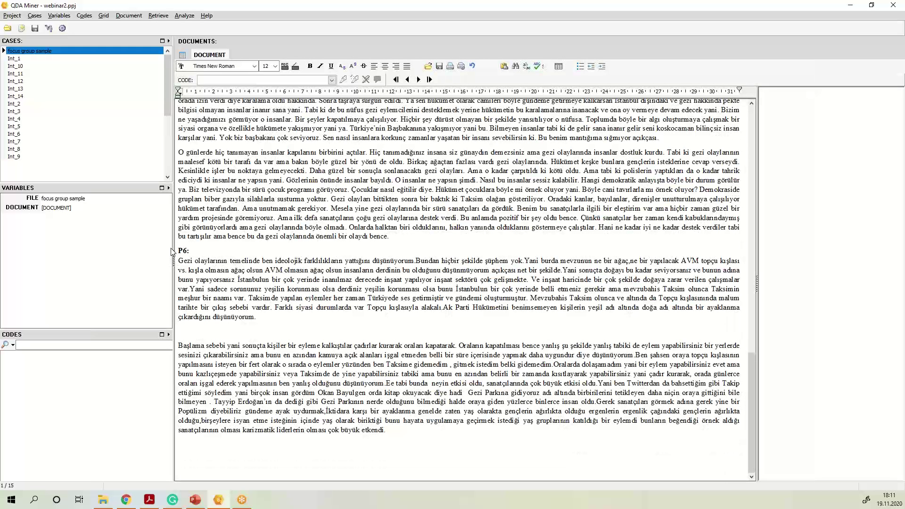
{"action": "left_click_drag", "start_coordinate": [179, 250], "coordinate": [191, 246]}
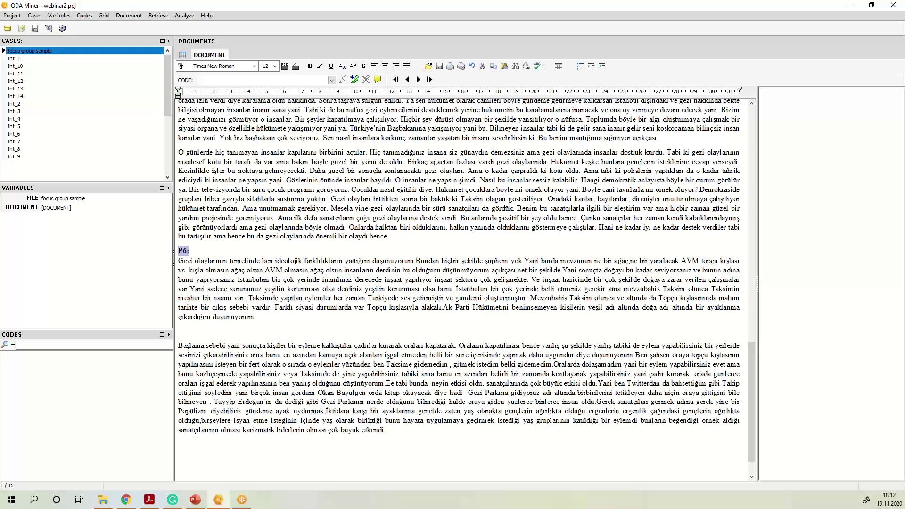
{"action": "scroll", "coordinate": [265, 283], "scroll_direction": "up", "scroll_amount": 1}
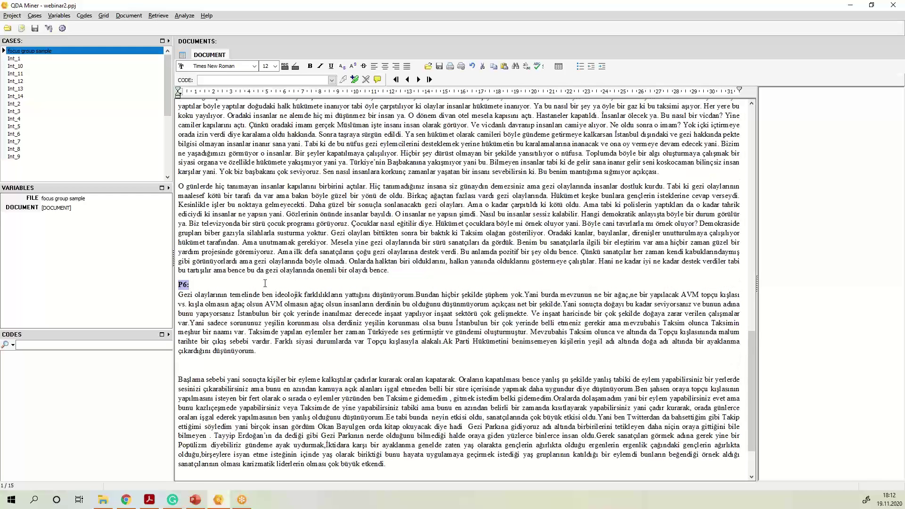
{"action": "scroll", "coordinate": [302, 269], "scroll_direction": "up", "scroll_amount": 15}
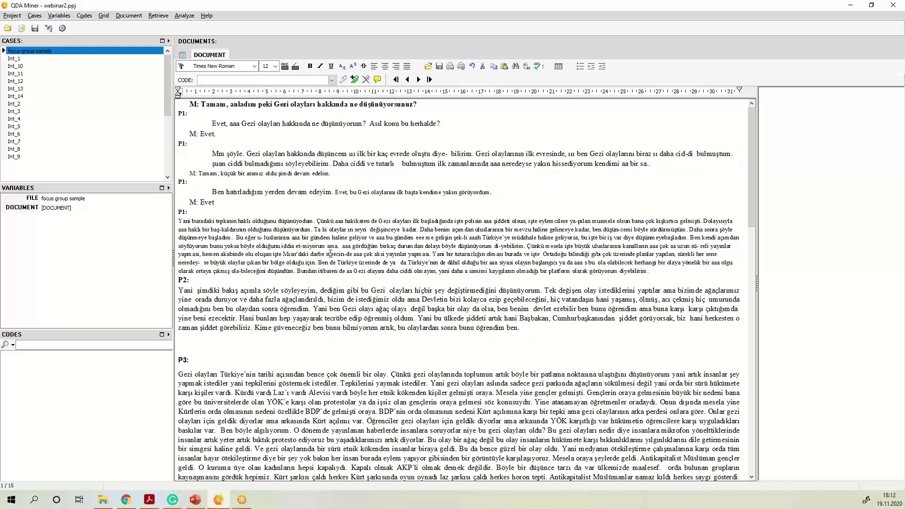
{"action": "left_click", "coordinate": [183, 147]}
{"action": "left_click_drag", "start_coordinate": [183, 148], "coordinate": [180, 149]}
{"action": "left_click", "coordinate": [355, 271]}
{"action": "scroll", "coordinate": [317, 221], "scroll_direction": "down", "scroll_amount": 1}
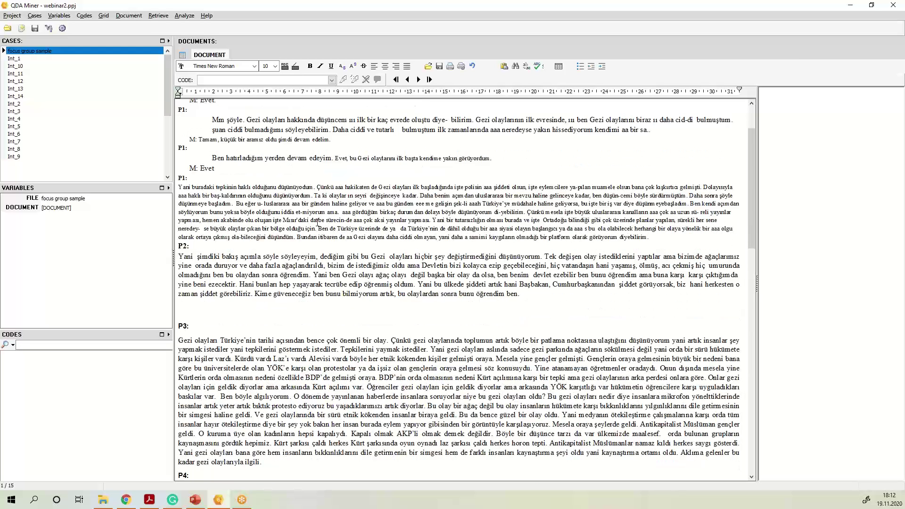
{"action": "scroll", "coordinate": [318, 221], "scroll_direction": "down", "scroll_amount": 1}
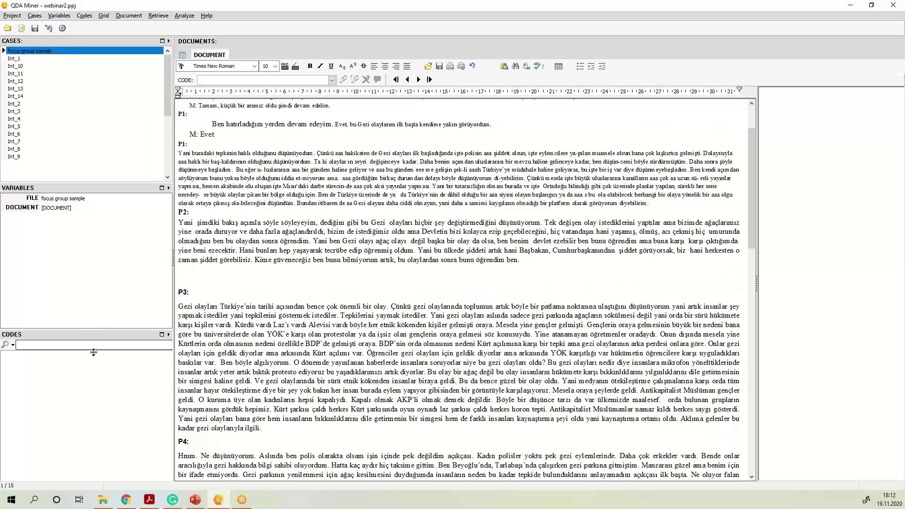
- Enlarge the codes area and add a code named P1 under a new category named participants
{"action": "left_click_drag", "start_coordinate": [72, 329], "coordinate": [80, 280]}
{"action": "right_click", "coordinate": [60, 326]}
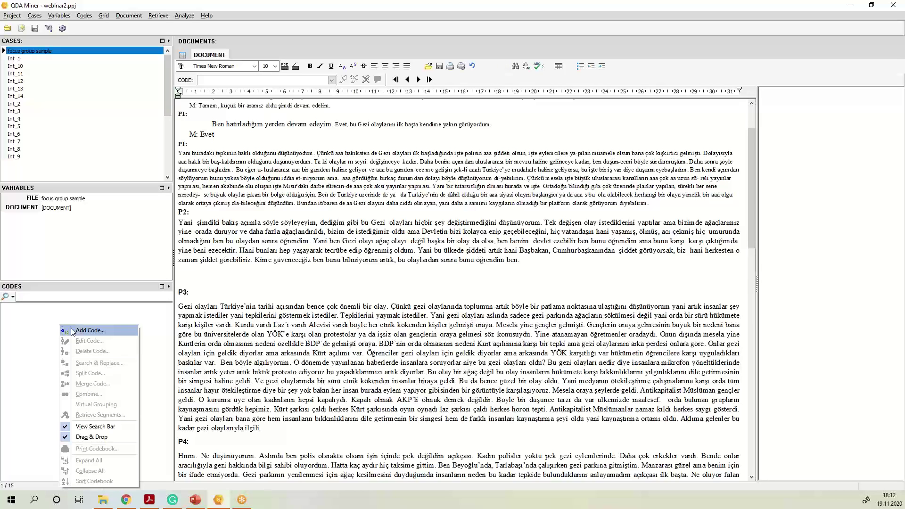
{"action": "left_click", "coordinate": [90, 331]}
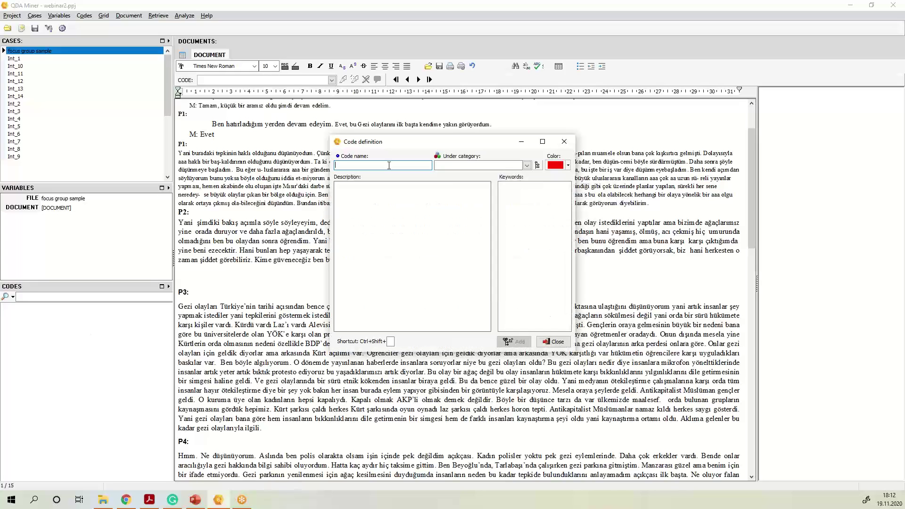
{"action": "type", "text": "participants"}
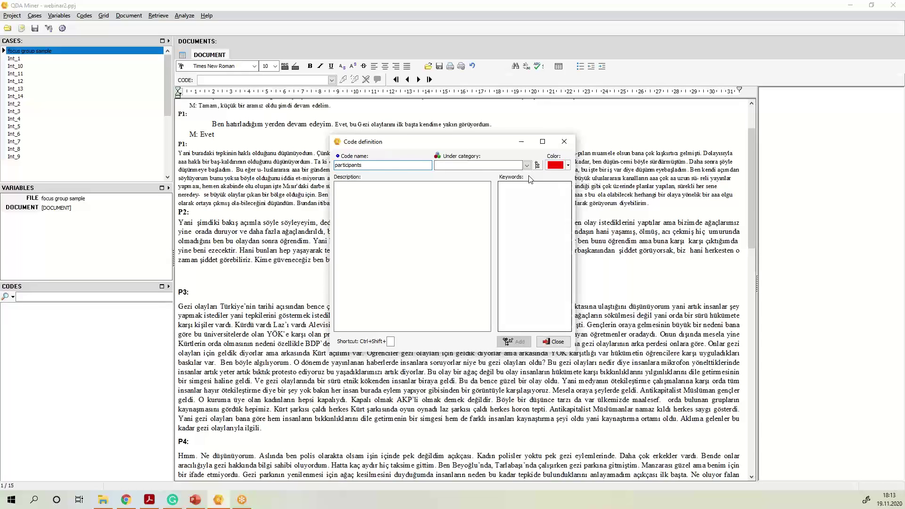
{"action": "left_click", "coordinate": [480, 164]}
{"action": "type", "text": "parti"}
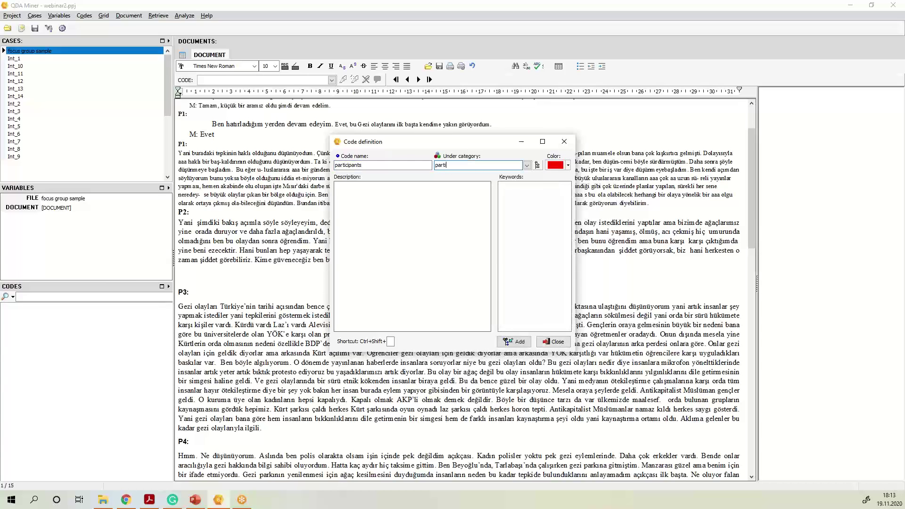
{"action": "type", "text": "cipants"}
{"action": "double_click", "coordinate": [357, 165]}
{"action": "type", "text": "P1"}
{"action": "left_click", "coordinate": [509, 341]}
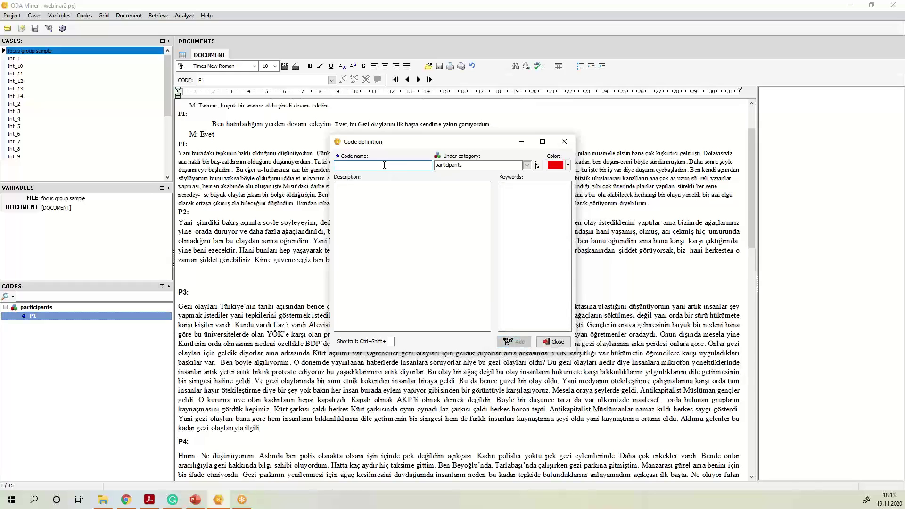
- Add the codes P2 and P3 to the participants category and close the code definition
{"action": "type", "text": "P2"}
{"action": "left_click", "coordinate": [518, 343]}
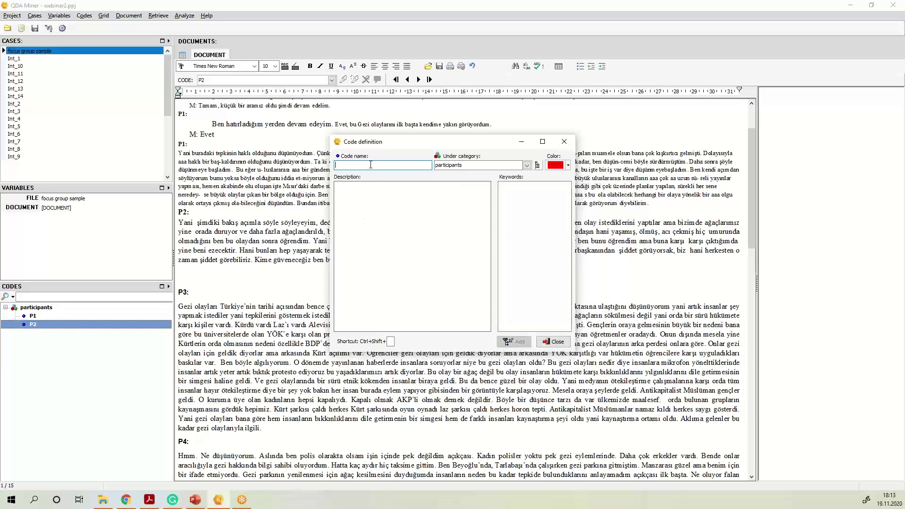
{"action": "type", "text": "P2"}
{"action": "left_click", "coordinate": [511, 343]}
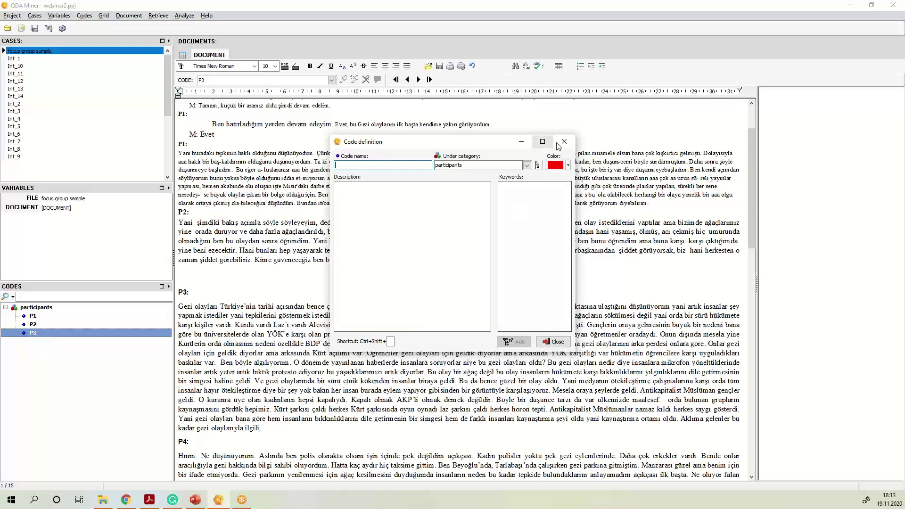
{"action": "left_click", "coordinate": [554, 341]}
- Assign the P1 code to the passage from the first P1 label through the "M: Evet" line before the long P1 answer
{"action": "scroll", "coordinate": [474, 287], "scroll_direction": "up", "scroll_amount": 2}
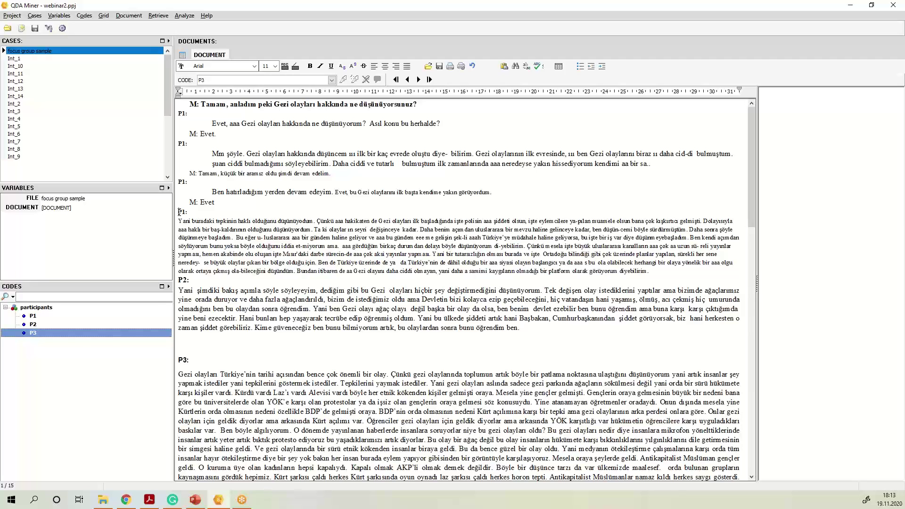
{"action": "left_click_drag", "start_coordinate": [179, 212], "coordinate": [345, 255]}
{"action": "left_click", "coordinate": [365, 191]}
{"action": "left_click_drag", "start_coordinate": [180, 212], "coordinate": [650, 271]}
{"action": "left_click_drag", "start_coordinate": [480, 164], "coordinate": [476, 154]}
{"action": "left_click_drag", "start_coordinate": [177, 115], "coordinate": [215, 202]}
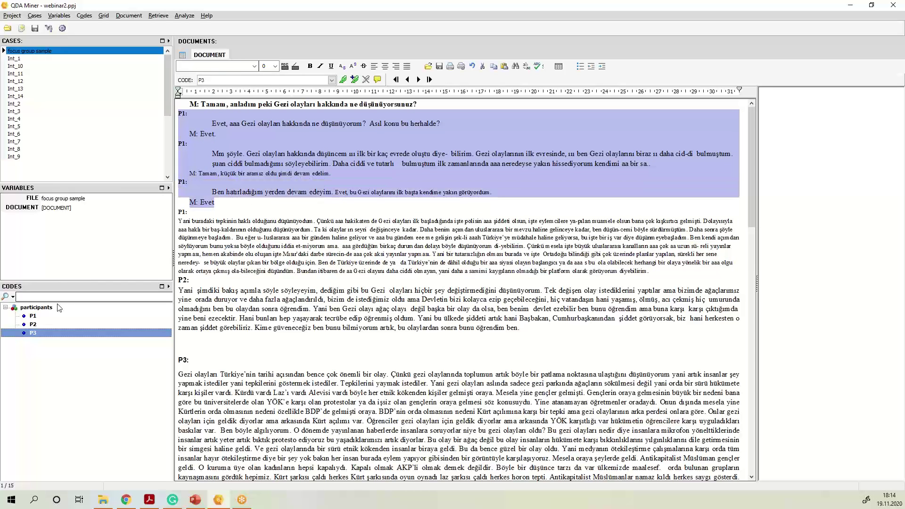
{"action": "left_click", "coordinate": [33, 316]}
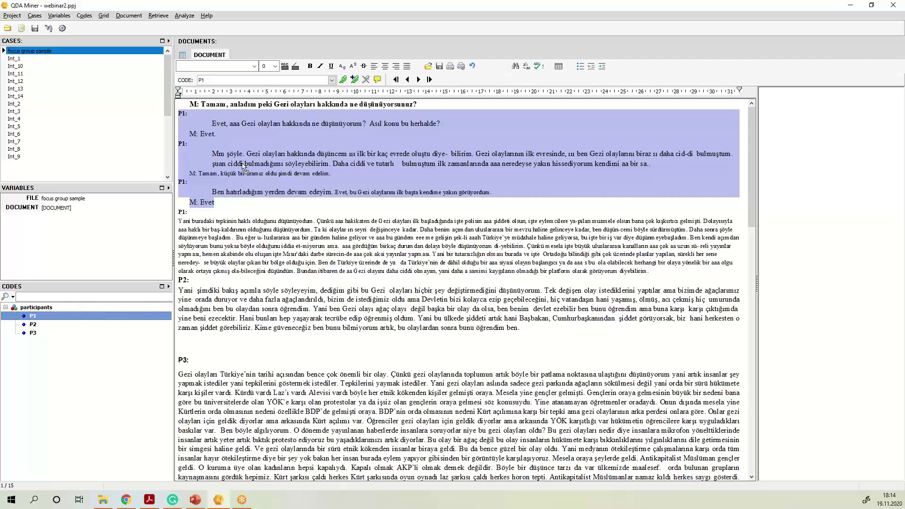
{"action": "left_click_drag", "start_coordinate": [242, 163], "coordinate": [244, 162]}
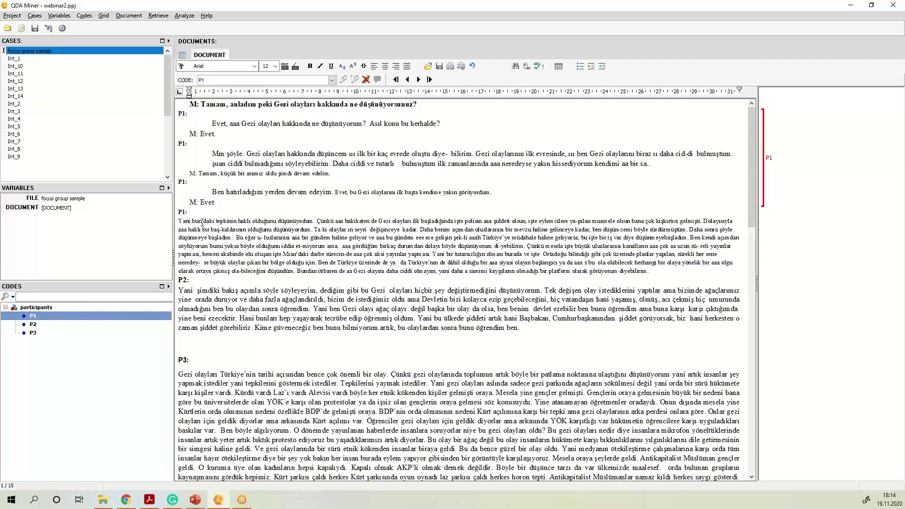
- Assign the P1 code to the long P1 answer, including its label, directly above P2's turn
{"action": "left_click", "coordinate": [179, 211]}
{"action": "left_click_drag", "start_coordinate": [179, 211], "coordinate": [650, 272]}
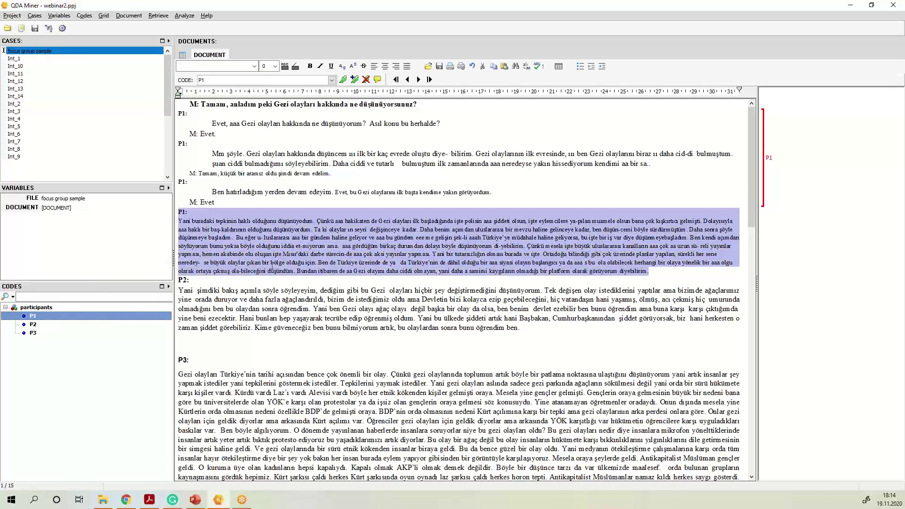
{"action": "double_click", "coordinate": [153, 316]}
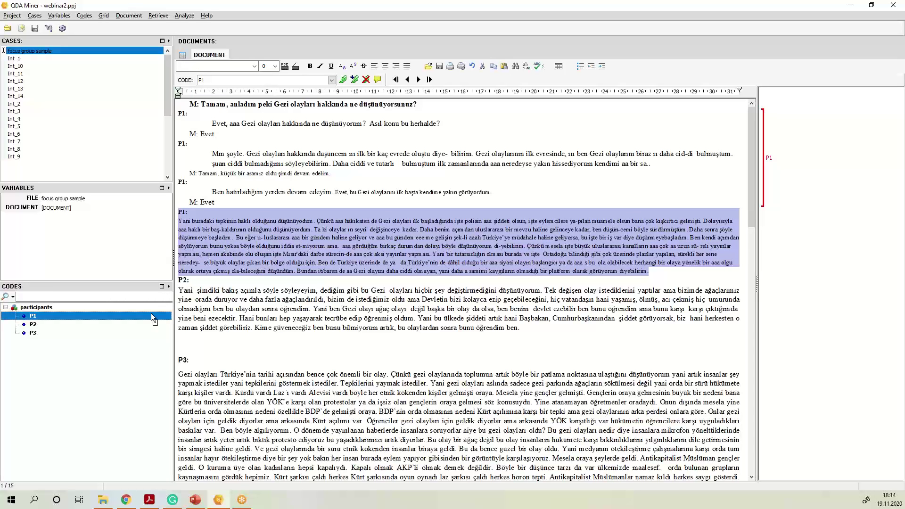
{"action": "left_click", "coordinate": [337, 262]}
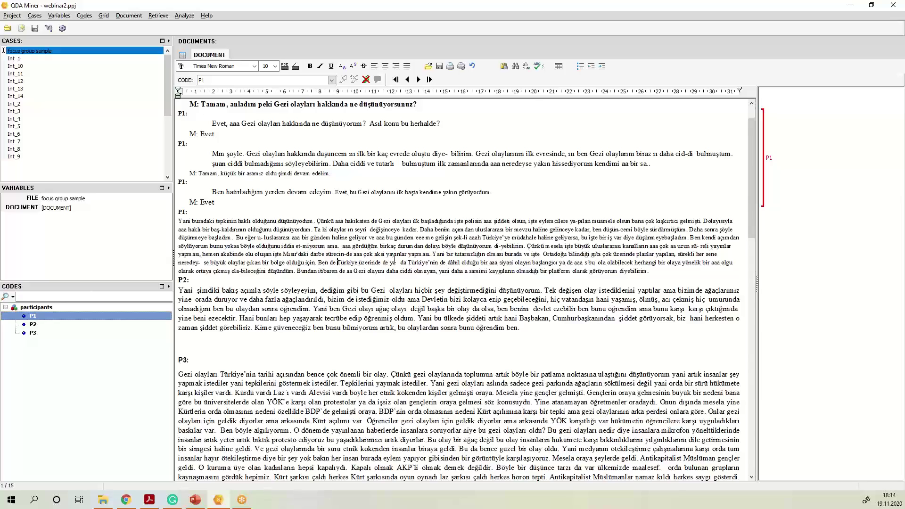
- Look through the turns of P2 to P5, highlight part of P5's turn and return to the transcript's beginning
{"action": "scroll", "coordinate": [392, 256], "scroll_direction": "down", "scroll_amount": 3}
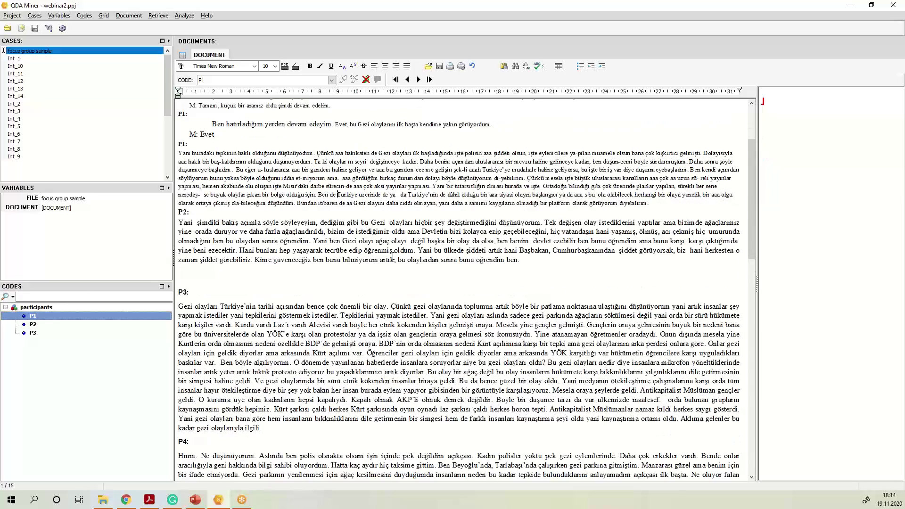
{"action": "scroll", "coordinate": [392, 257], "scroll_direction": "down", "scroll_amount": 1}
{"action": "scroll", "coordinate": [392, 256], "scroll_direction": "down", "scroll_amount": 10}
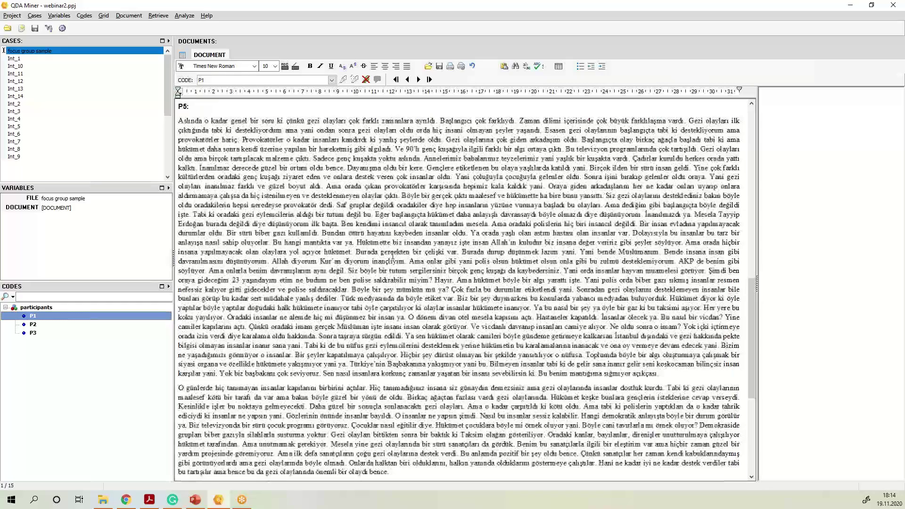
{"action": "scroll", "coordinate": [392, 256], "scroll_direction": "up", "scroll_amount": 14}
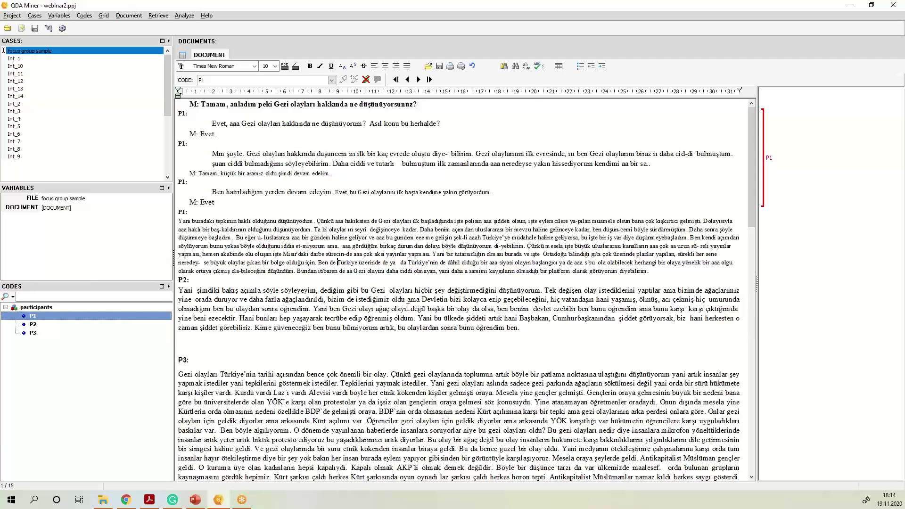
{"action": "scroll", "coordinate": [408, 308], "scroll_direction": "down", "scroll_amount": 3}
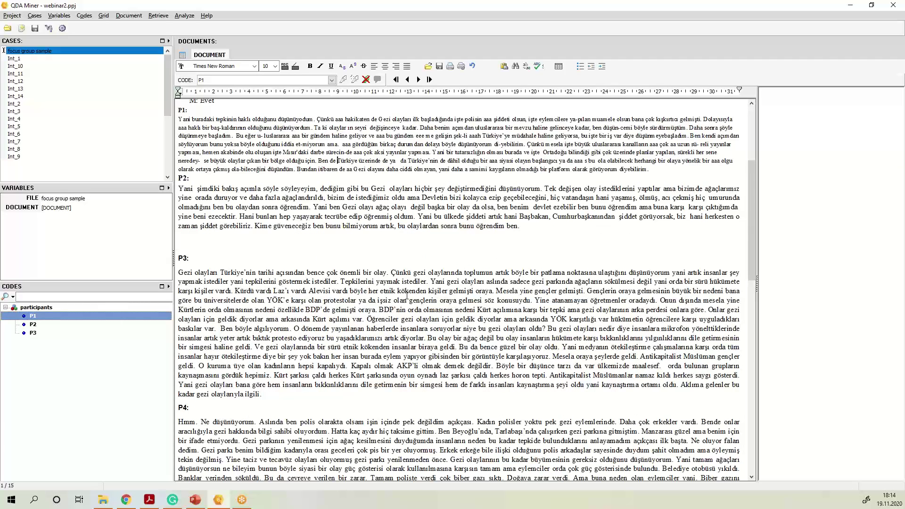
{"action": "scroll", "coordinate": [407, 296], "scroll_direction": "down", "scroll_amount": 3}
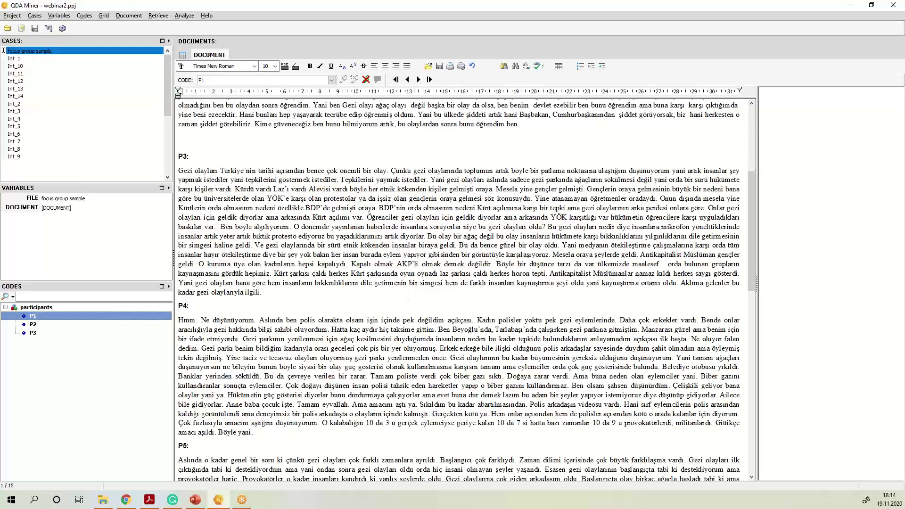
{"action": "scroll", "coordinate": [406, 296], "scroll_direction": "down", "scroll_amount": 4}
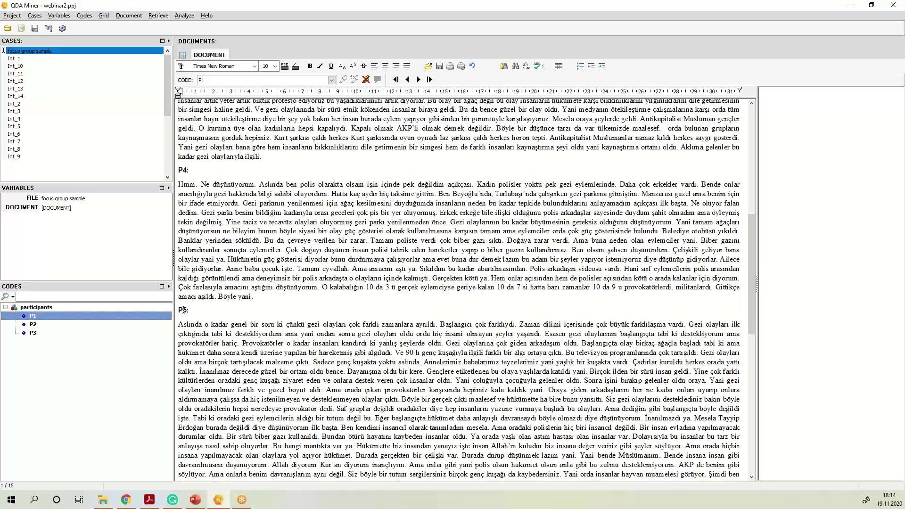
{"action": "scroll", "coordinate": [309, 278], "scroll_direction": "down", "scroll_amount": 3}
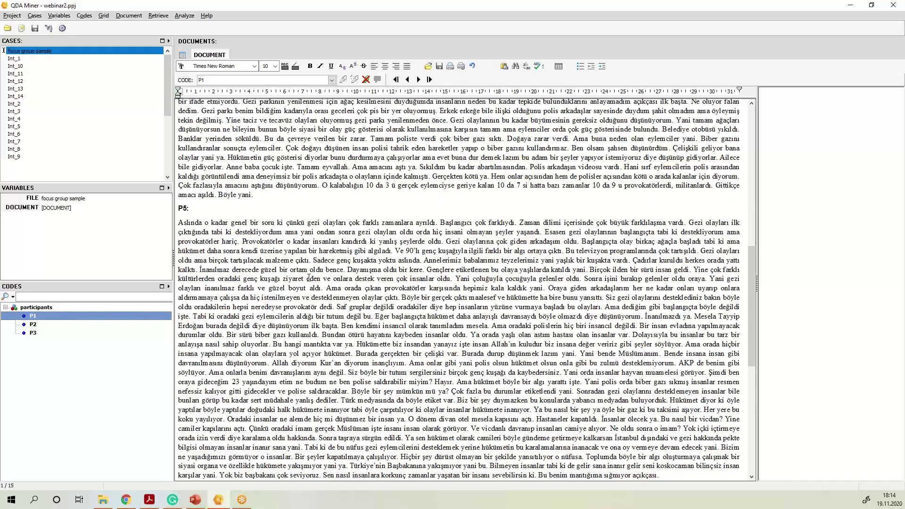
{"action": "left_click_drag", "start_coordinate": [178, 206], "coordinate": [239, 316]}
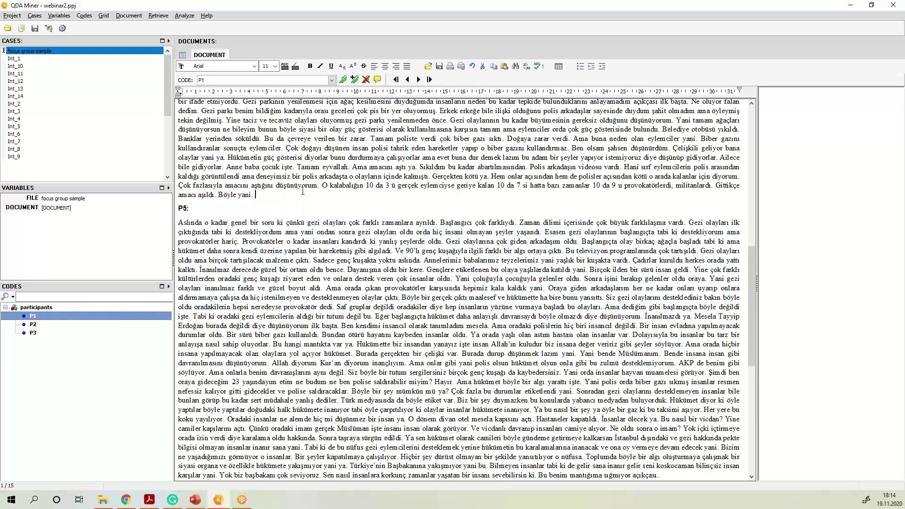
{"action": "left_click", "coordinate": [303, 191]}
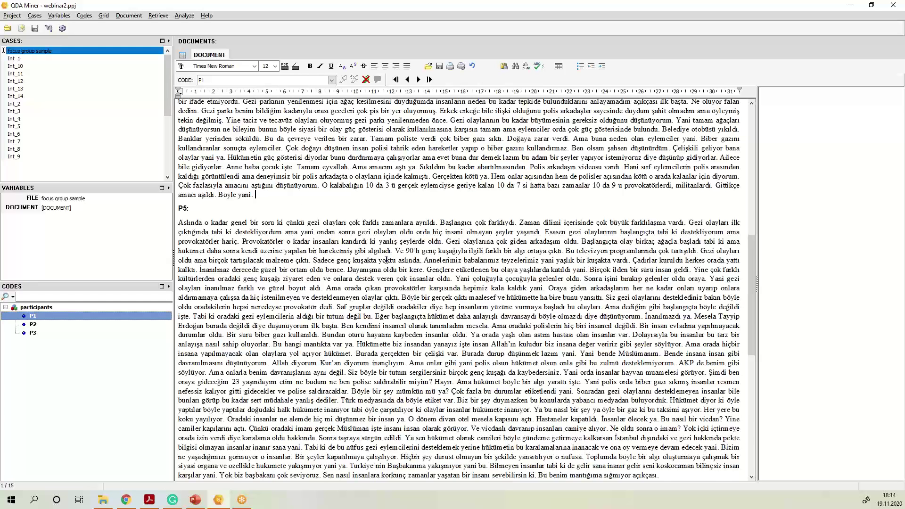
{"action": "scroll", "coordinate": [386, 260], "scroll_direction": "up", "scroll_amount": 15}
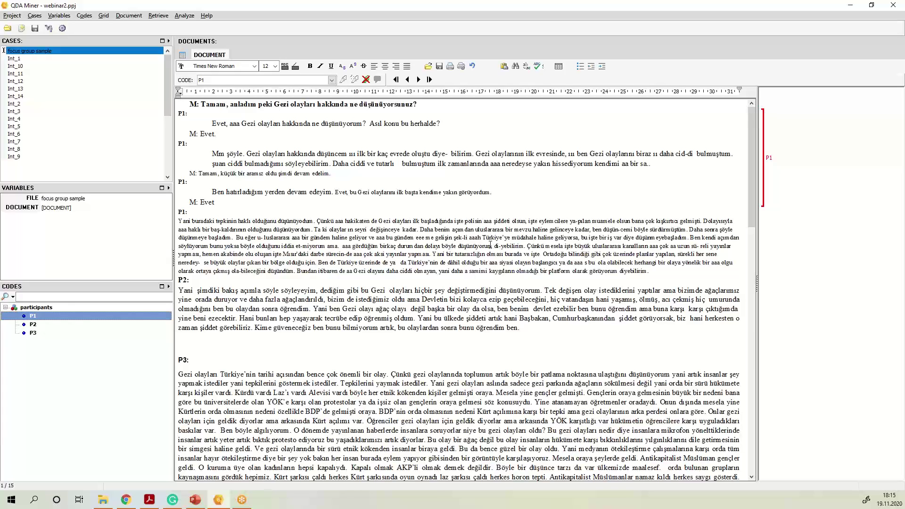
{"action": "left_click", "coordinate": [366, 185]}
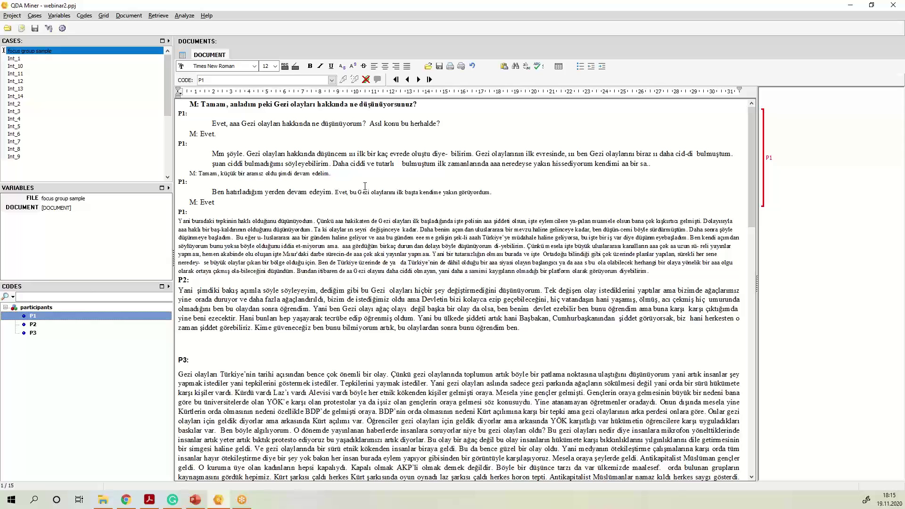
- Save the changes to webinar2 and open the webinar project
{"action": "left_click", "coordinate": [8, 28]}
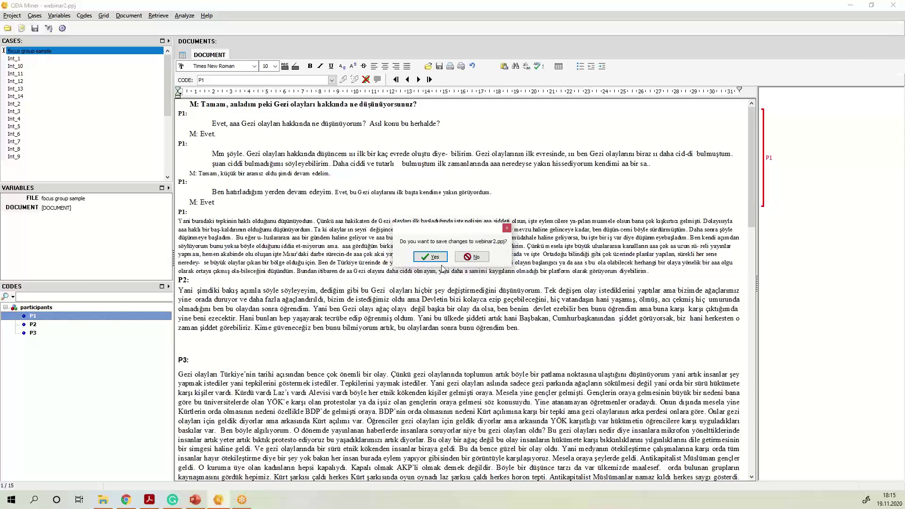
{"action": "left_click", "coordinate": [432, 256]}
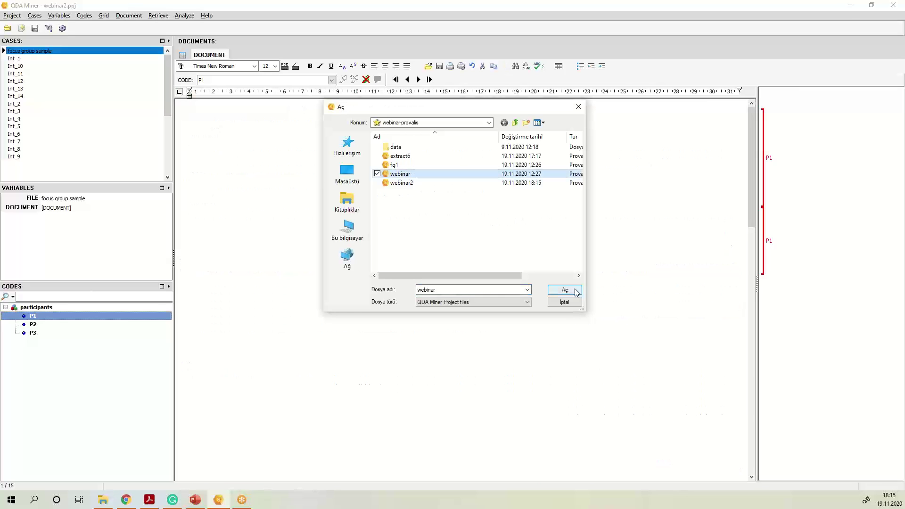
{"action": "left_click", "coordinate": [575, 289]}
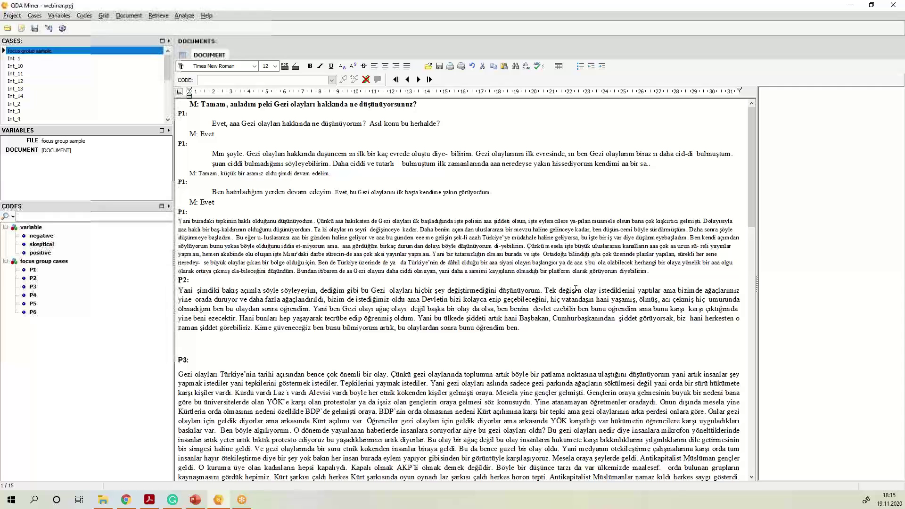
{"action": "left_click", "coordinate": [33, 304]}
{"action": "left_click", "coordinate": [33, 312]}
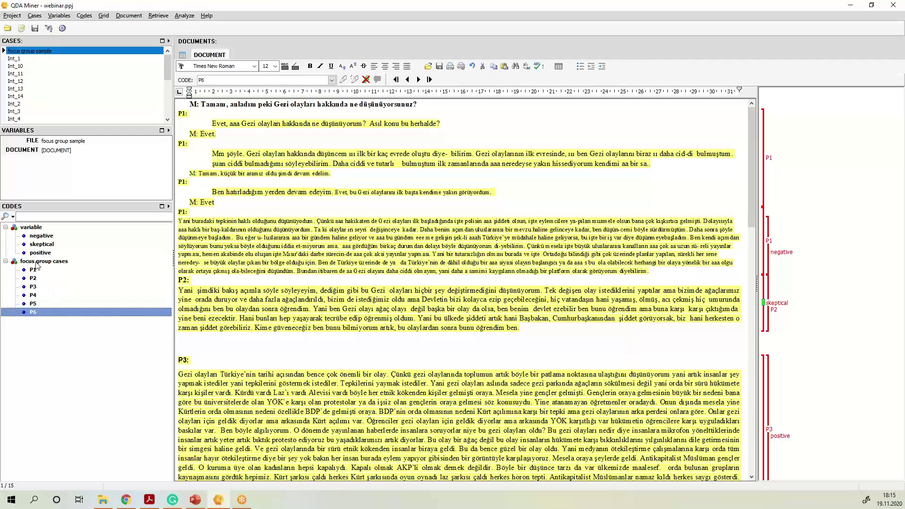
{"action": "left_click", "coordinate": [347, 231]}
{"action": "left_click", "coordinate": [330, 164]}
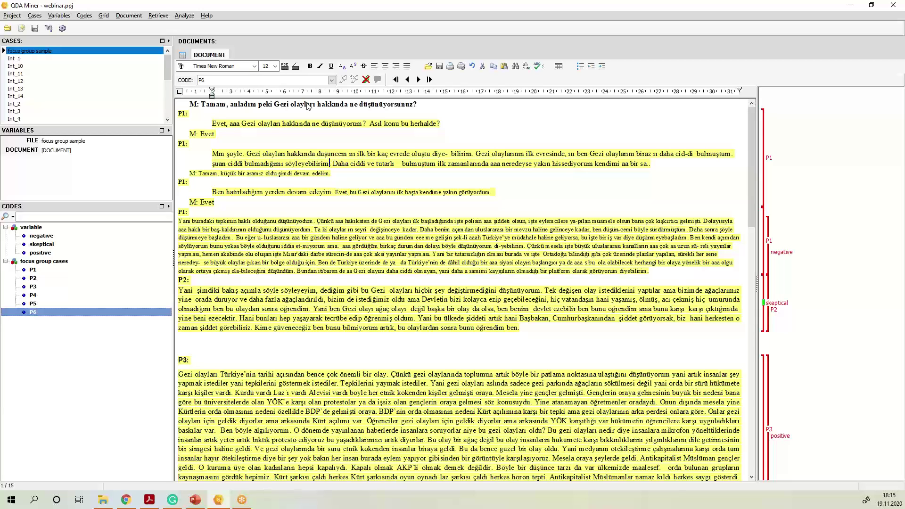
- Start exporting coded segments to a new project, selecting all focus group cases codes, P1 to P6
{"action": "left_click", "coordinate": [12, 16]}
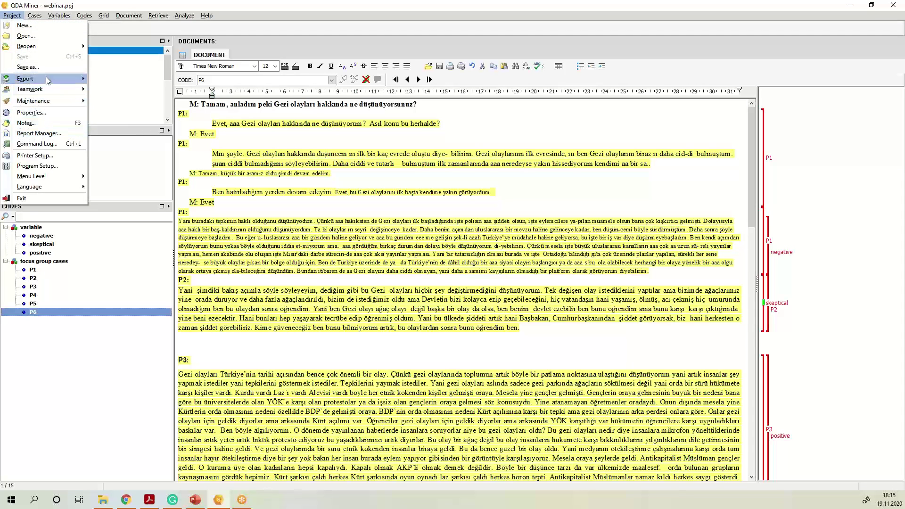
{"action": "mouse_move", "coordinate": [49, 81]}
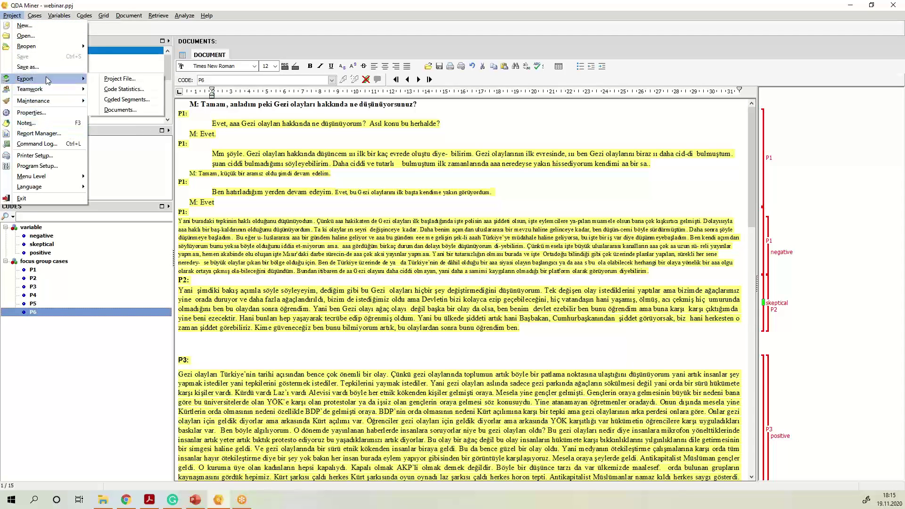
{"action": "left_click", "coordinate": [144, 103]}
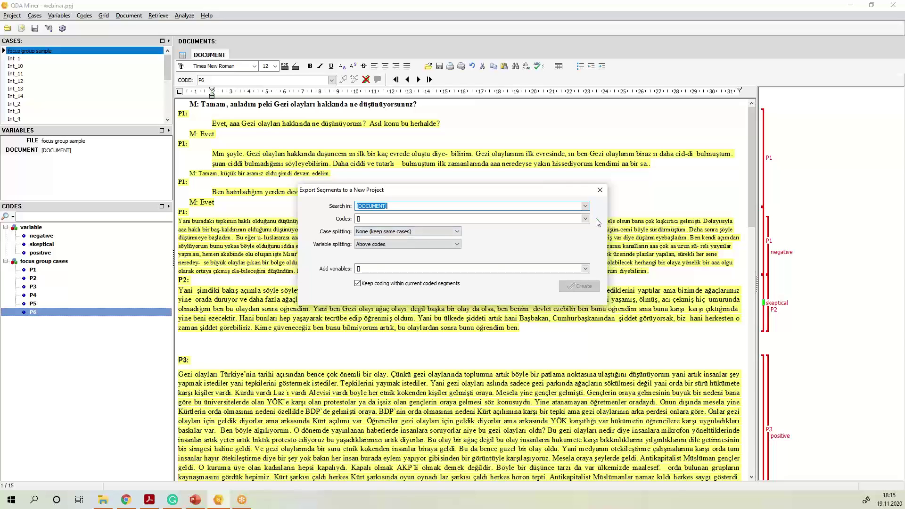
{"action": "left_click", "coordinate": [596, 219]}
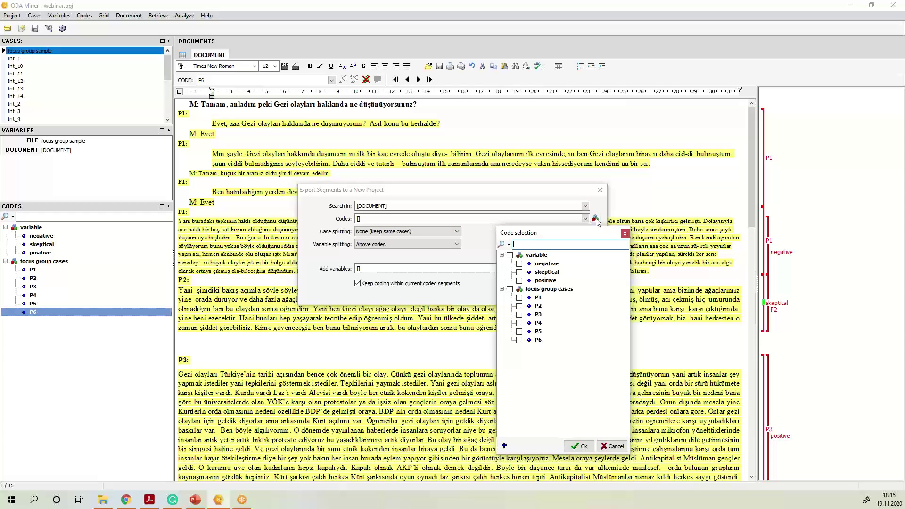
{"action": "left_click", "coordinate": [511, 290]}
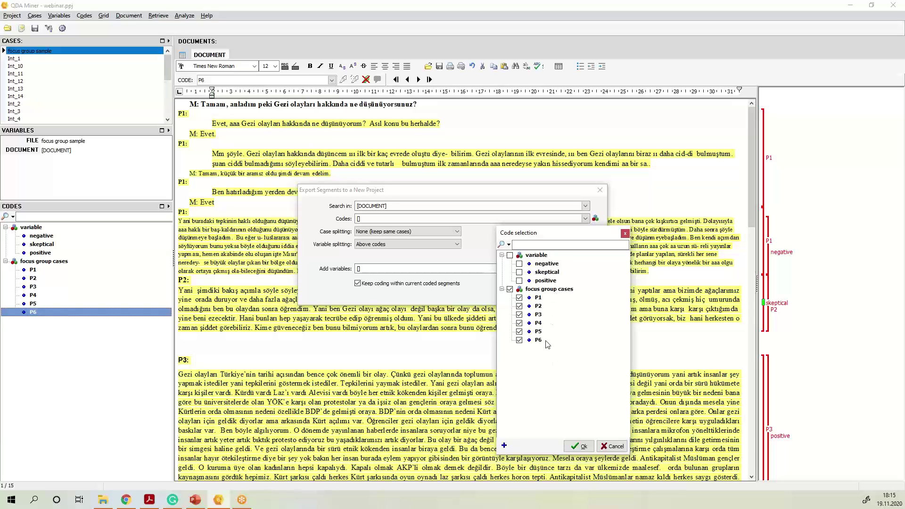
{"action": "left_click", "coordinate": [583, 448]}
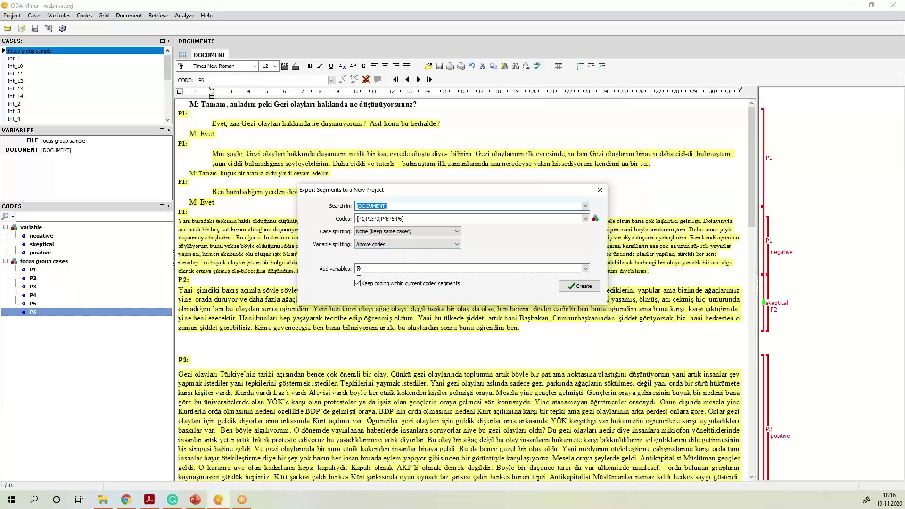
- Split the cases by merged coded segments and create the exported project as EXTRACT7
{"action": "left_click", "coordinate": [442, 232]}
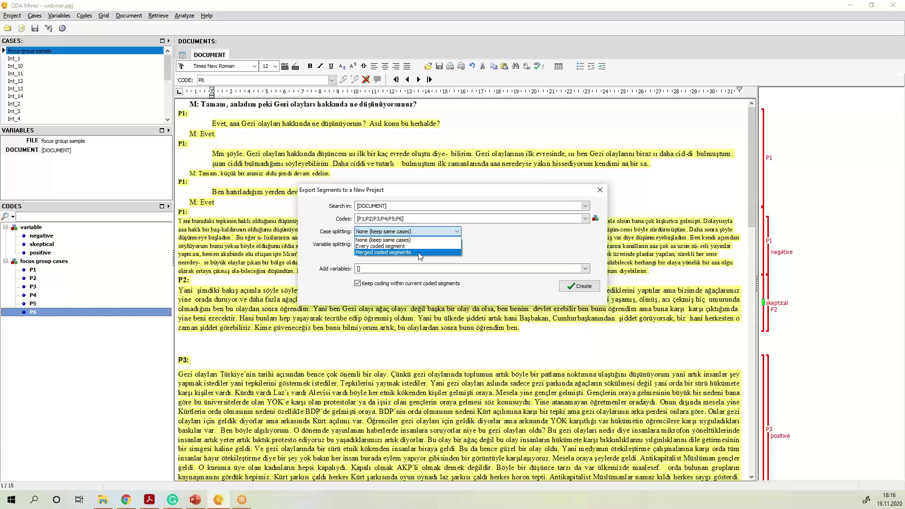
{"action": "left_click", "coordinate": [420, 253]}
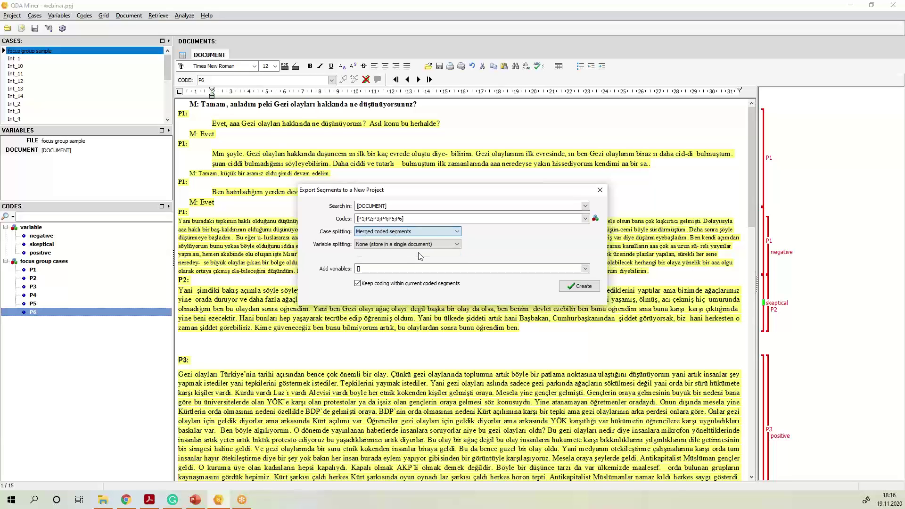
{"action": "left_click", "coordinate": [582, 287]}
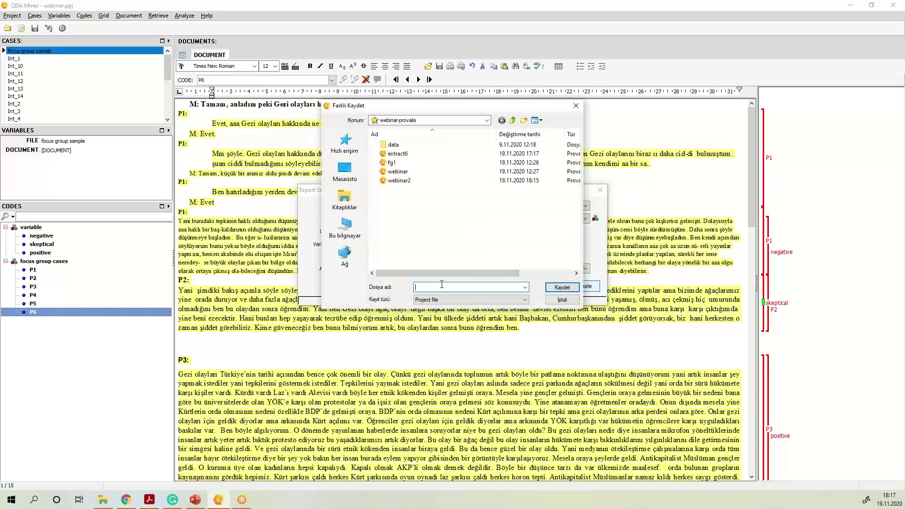
{"action": "type", "text": "EXTRACT"}
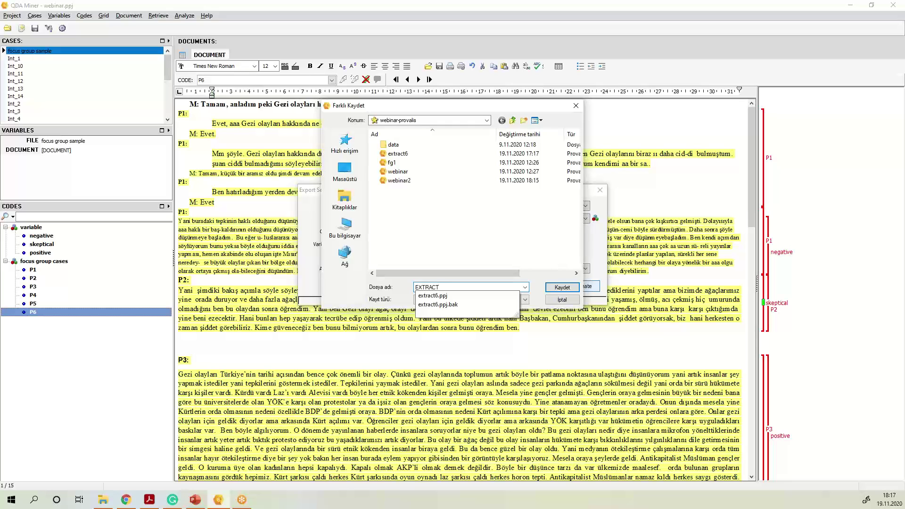
{"action": "type", "text": "7"}
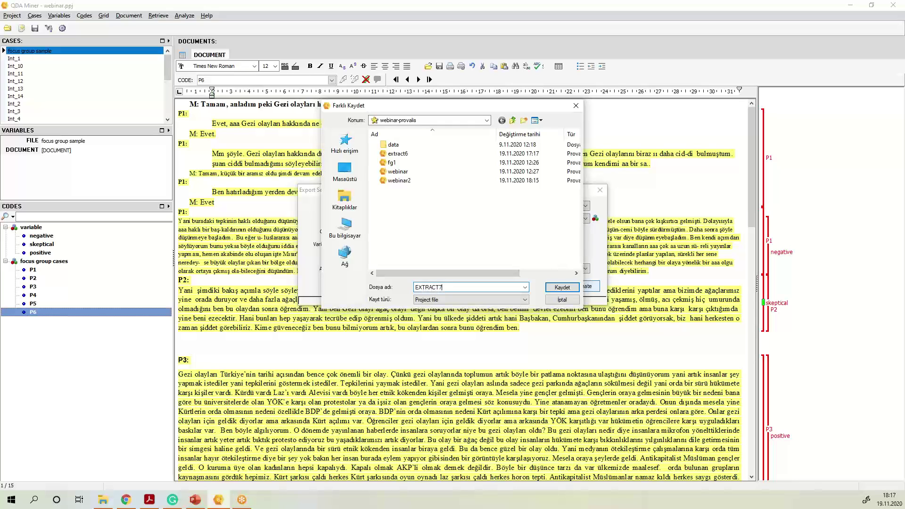
{"action": "key", "text": "Return"}
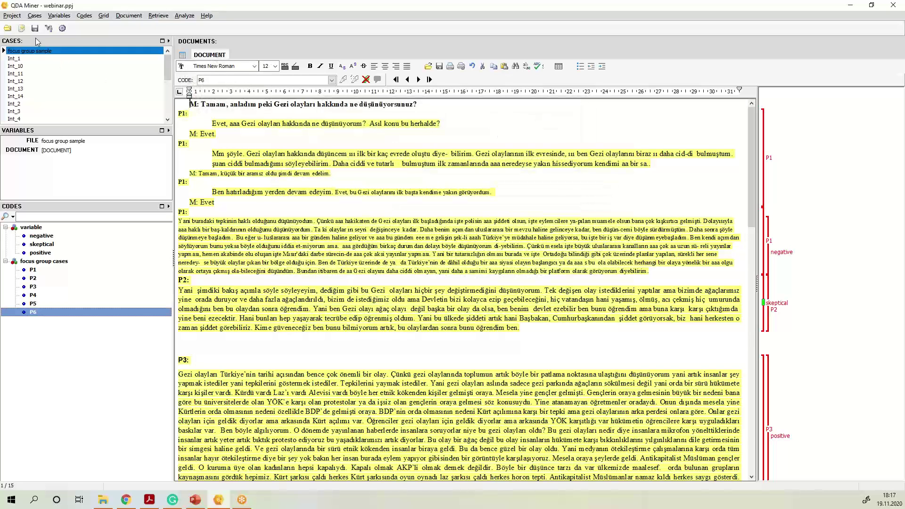
- Save the changes to webinar and open the EXTRACT7 project
{"action": "left_click", "coordinate": [7, 29]}
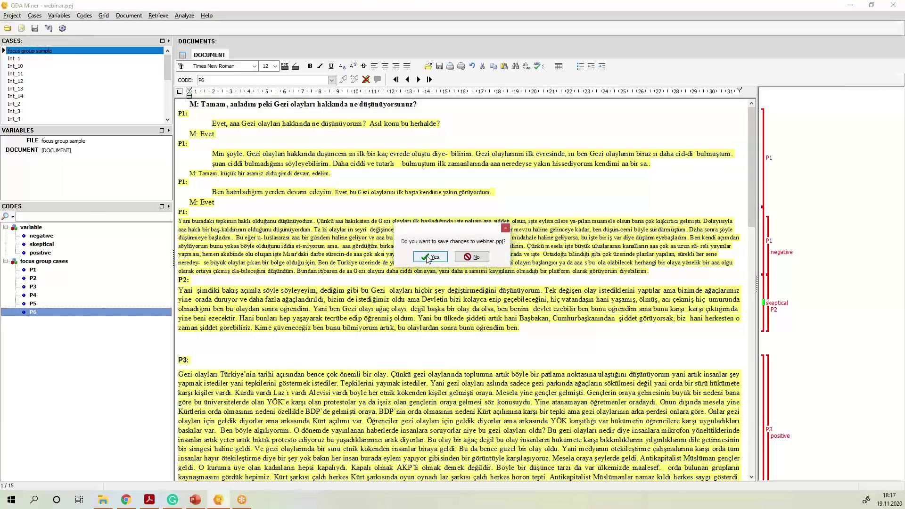
{"action": "left_click", "coordinate": [427, 259]}
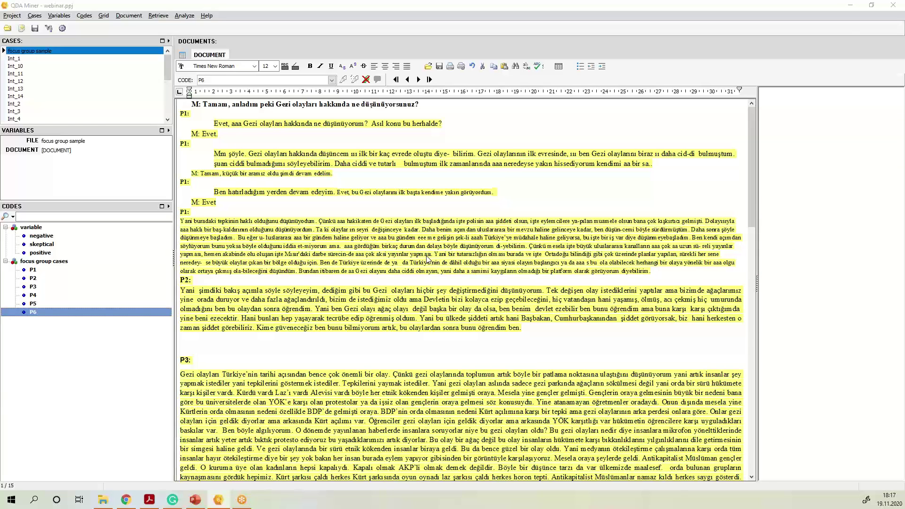
{"action": "left_click", "coordinate": [565, 291]}
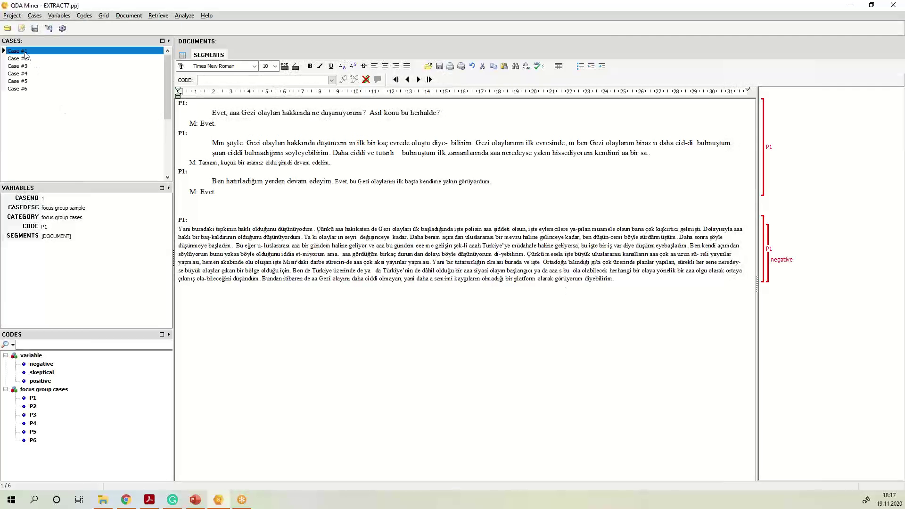
- Examine the segments and code margins of Case #1 and Case #2, comparing them with the focus group participant codes
{"action": "left_click", "coordinate": [18, 58]}
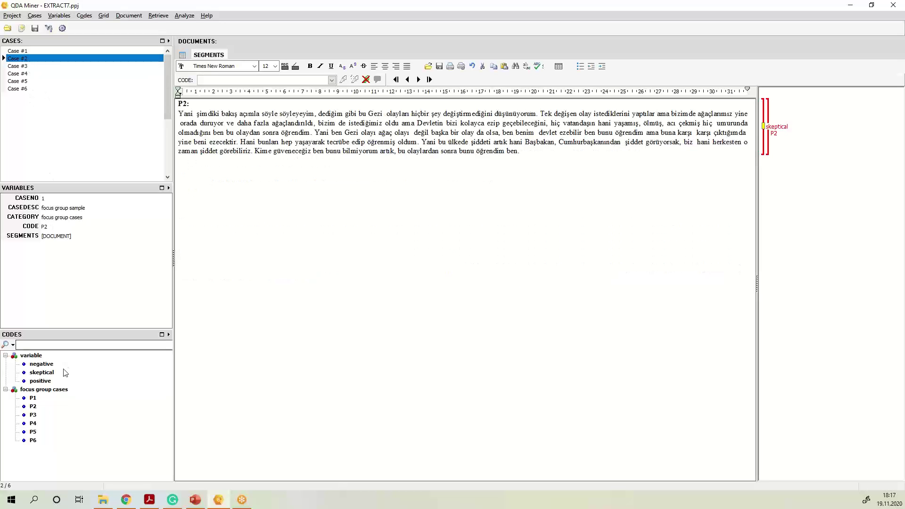
{"action": "left_click", "coordinate": [34, 406]}
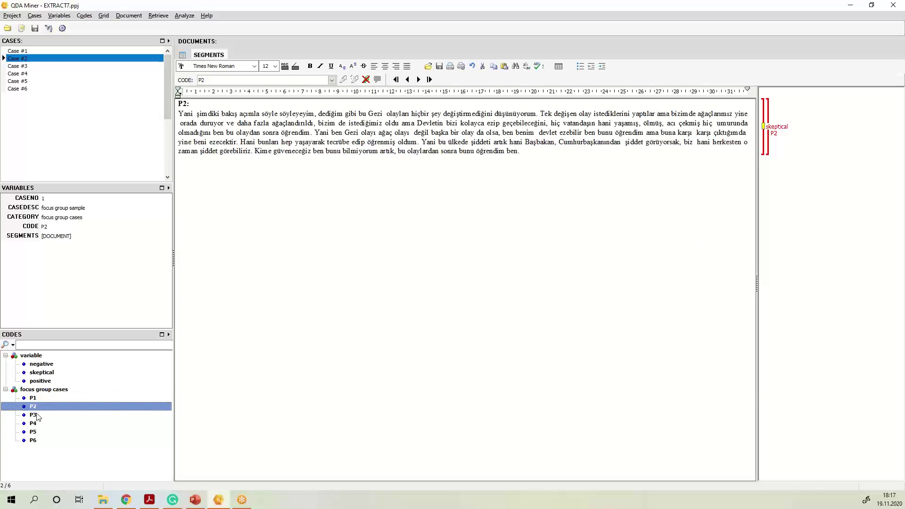
{"action": "left_click", "coordinate": [32, 51]}
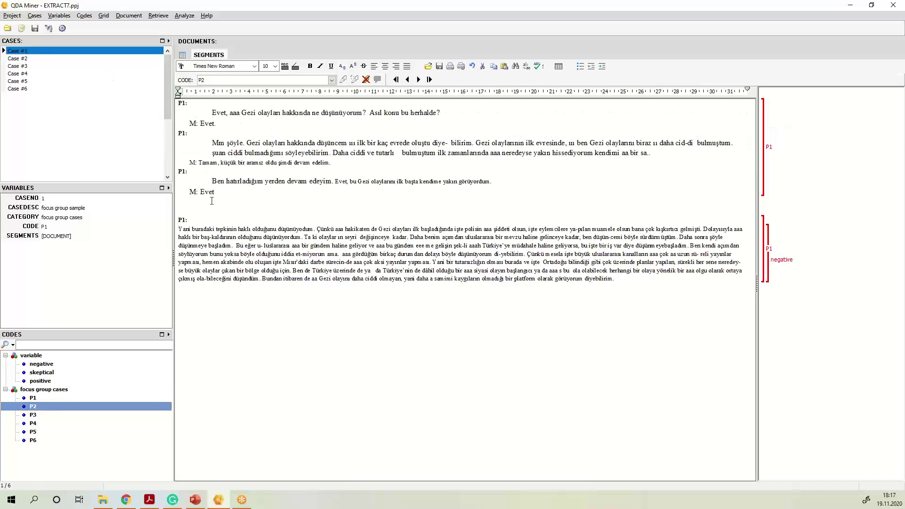
{"action": "mouse_move", "coordinate": [765, 197]}
{"action": "mouse_move", "coordinate": [764, 155]}
{"action": "left_click", "coordinate": [37, 415]}
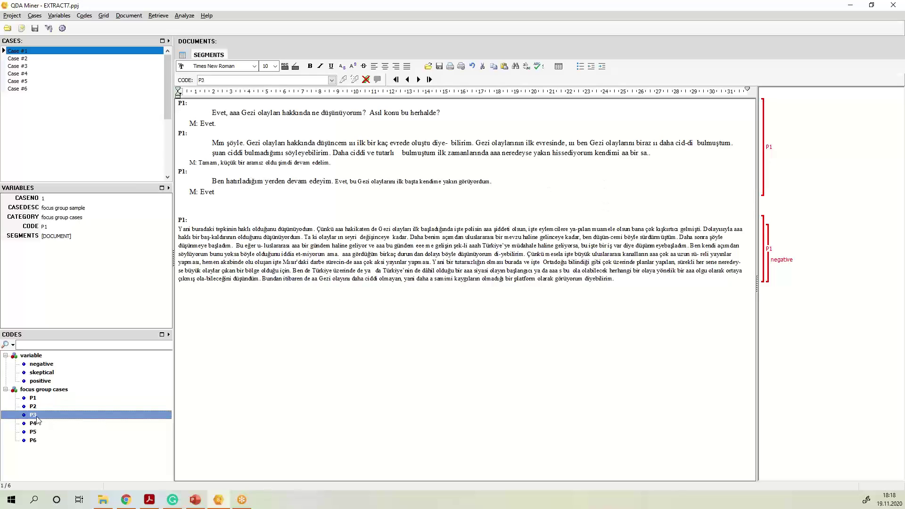
{"action": "left_click", "coordinate": [18, 59]}
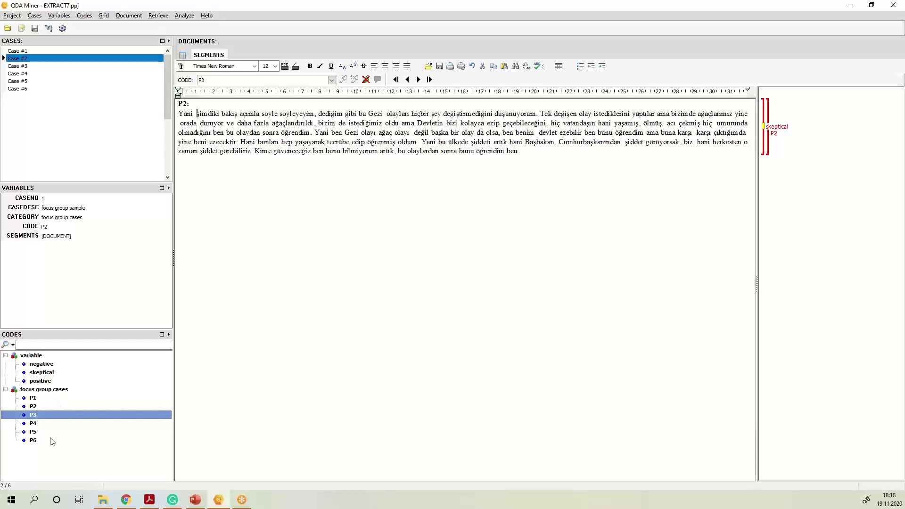
{"action": "left_click", "coordinate": [13, 17]}
{"action": "mouse_move", "coordinate": [33, 82]}
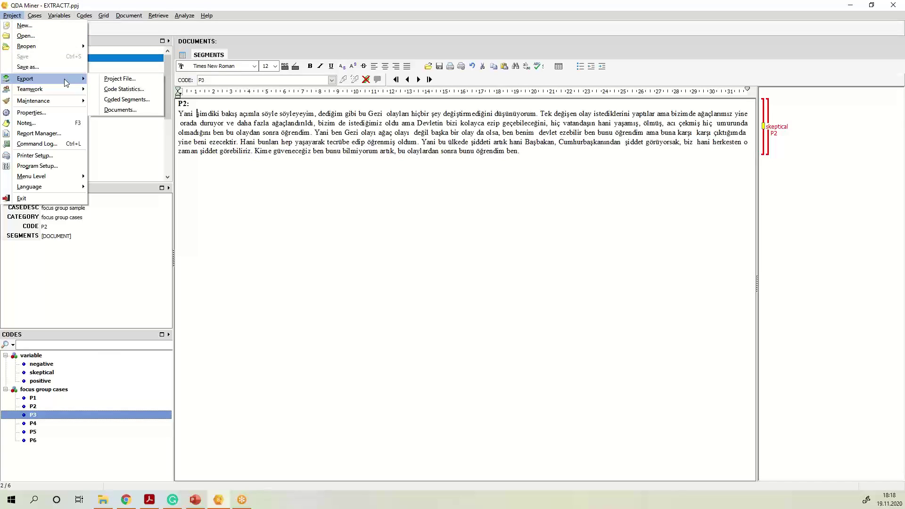
{"action": "left_click", "coordinate": [144, 101]}
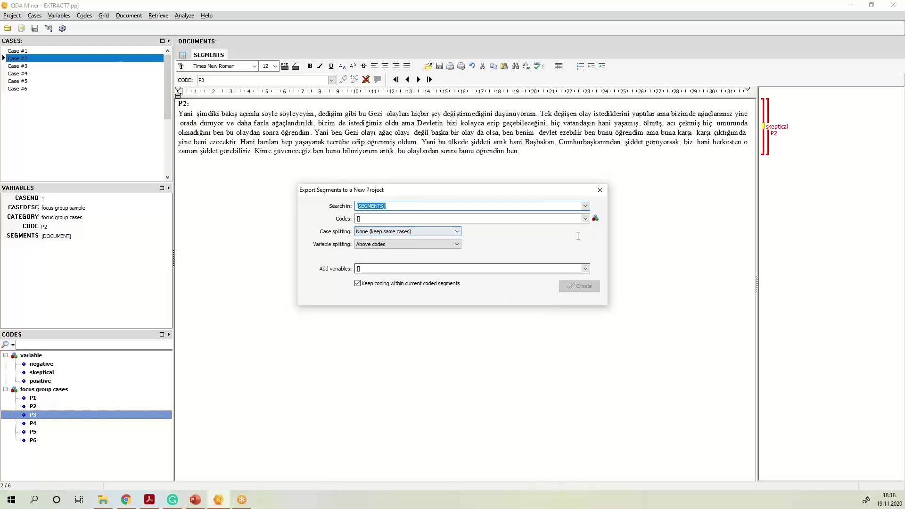
{"action": "left_click", "coordinate": [600, 190]}
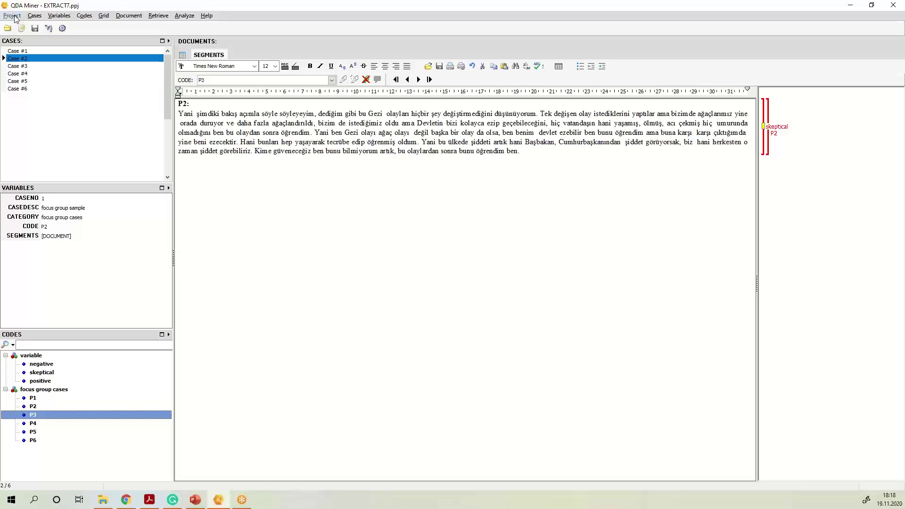
- Open the webinar project again from the webinar-provalis folder
{"action": "left_click", "coordinate": [7, 29]}
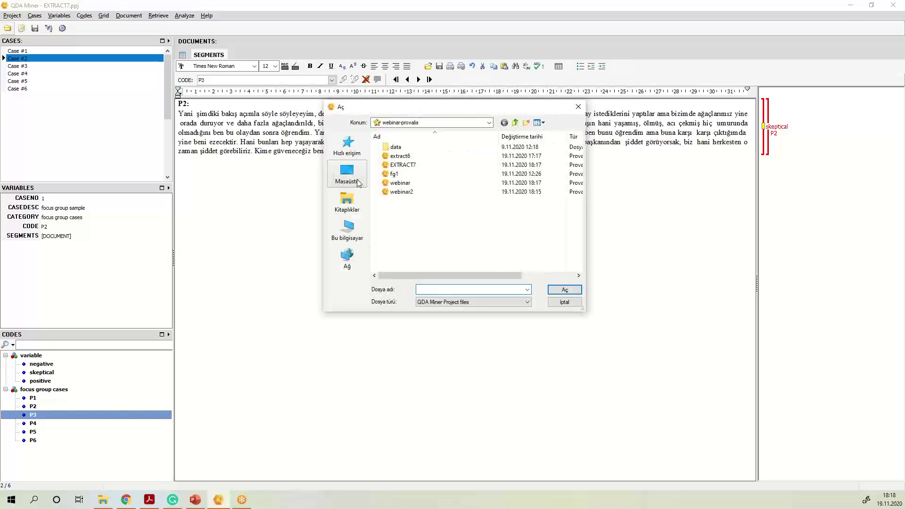
{"action": "left_click", "coordinate": [400, 183]}
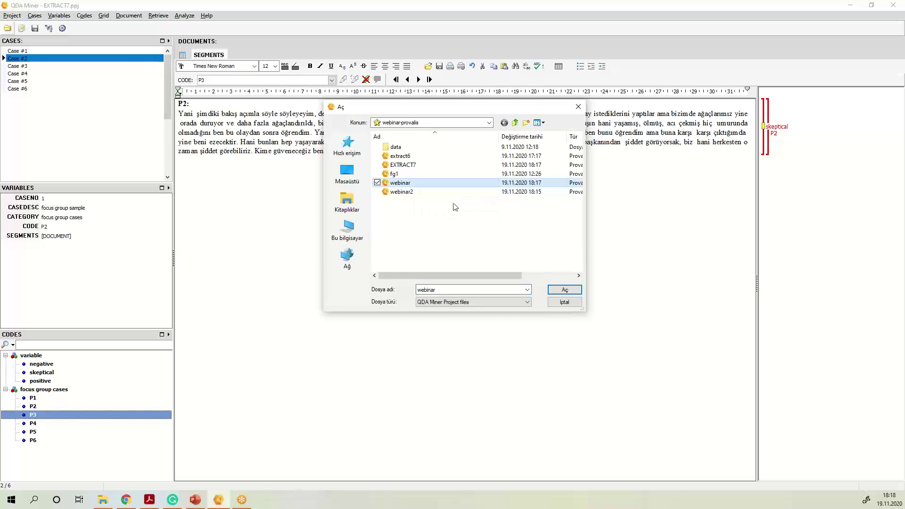
{"action": "left_click", "coordinate": [567, 290]}
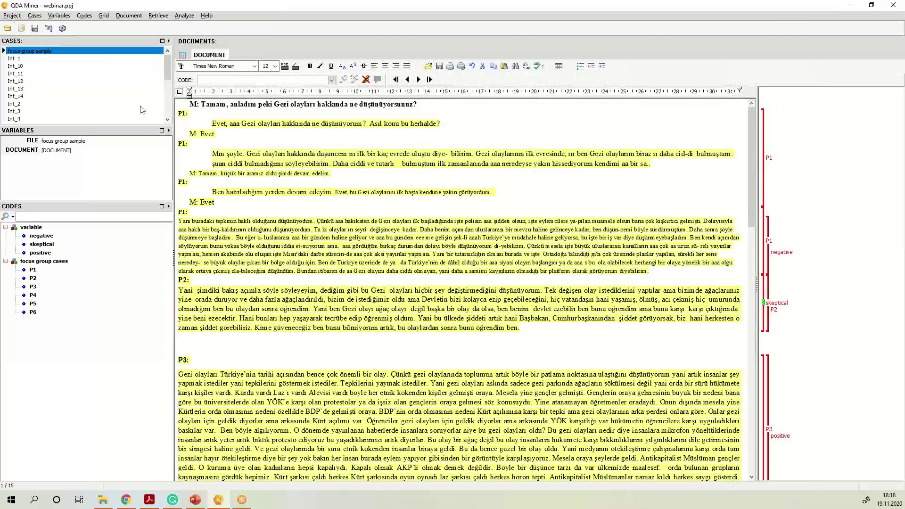
- View the Int_12 and Int_13 interviews and read Int_13 down to its passage coded positive
{"action": "left_click", "coordinate": [158, 81]}
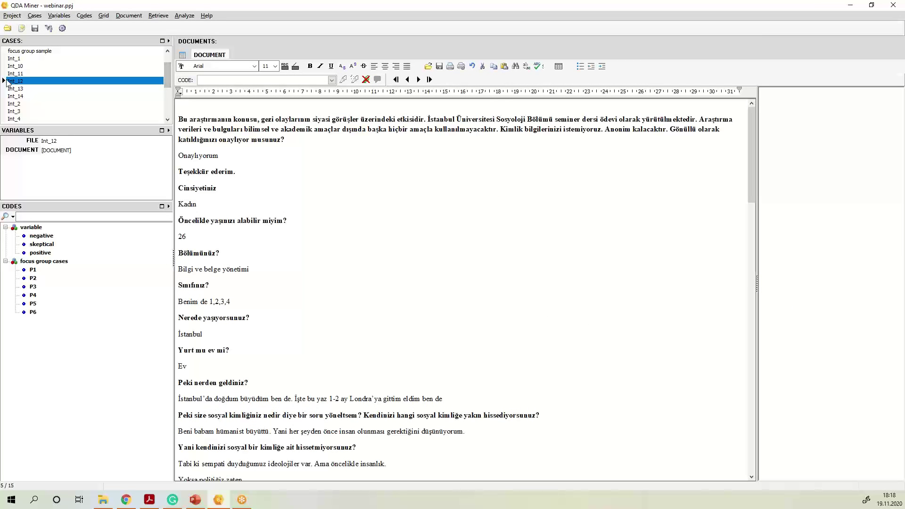
{"action": "left_click", "coordinate": [21, 89]}
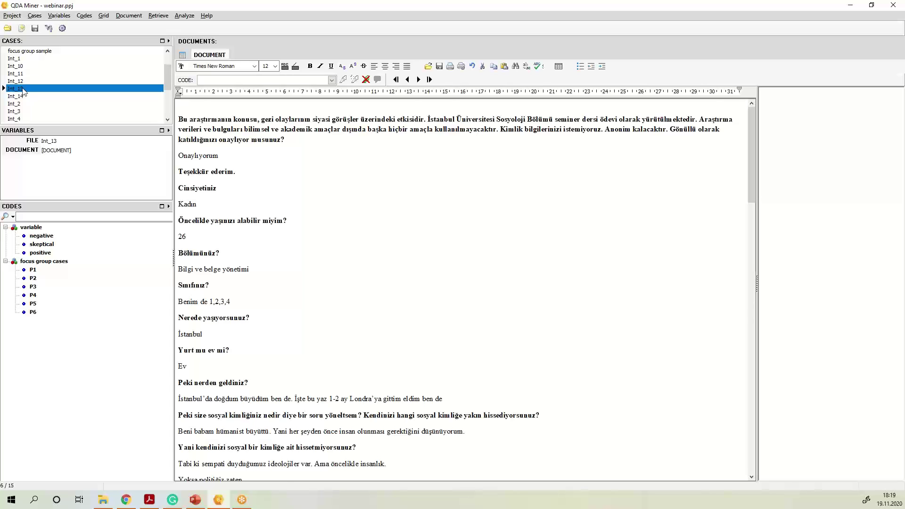
{"action": "left_click", "coordinate": [461, 239]}
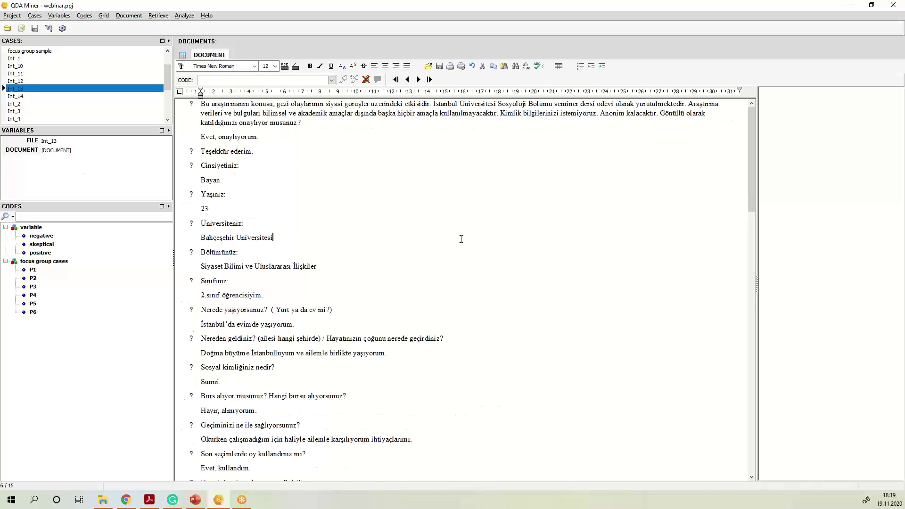
{"action": "scroll", "coordinate": [461, 239], "scroll_direction": "down", "scroll_amount": 3}
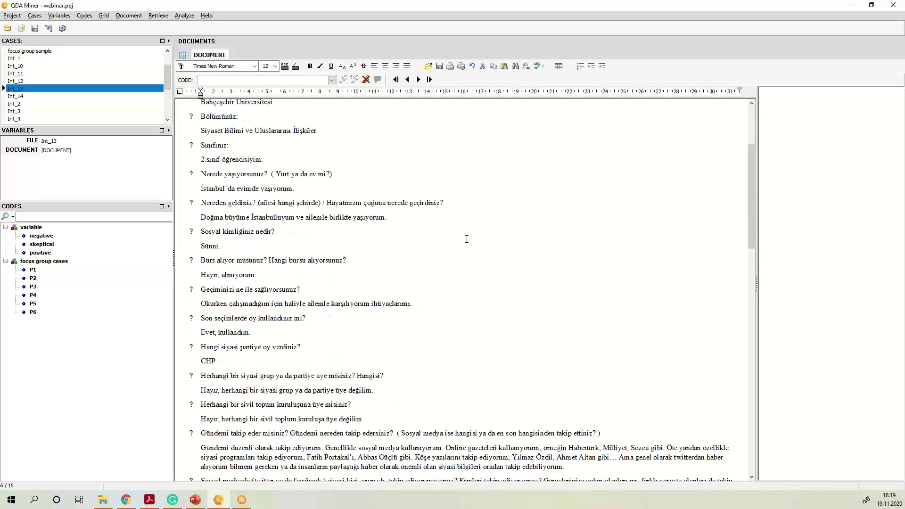
{"action": "scroll", "coordinate": [466, 239], "scroll_direction": "down", "scroll_amount": 3}
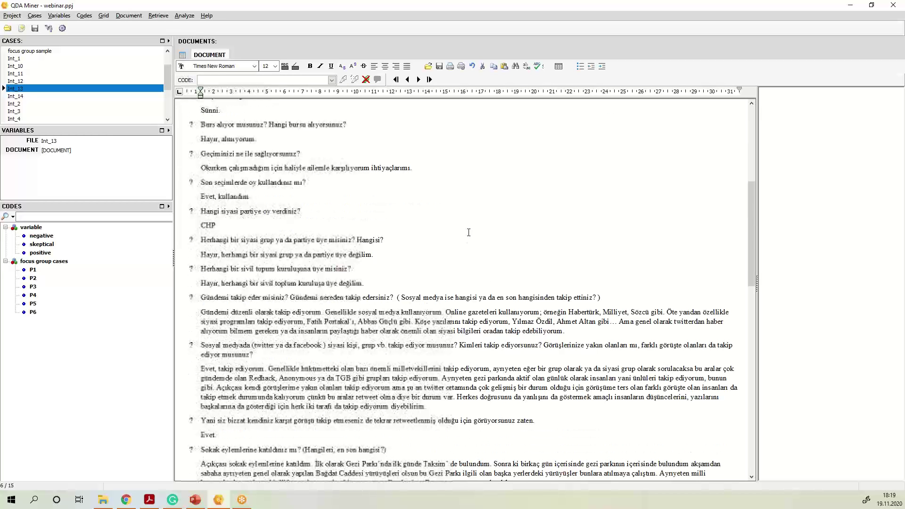
{"action": "scroll", "coordinate": [469, 233], "scroll_direction": "down", "scroll_amount": 3}
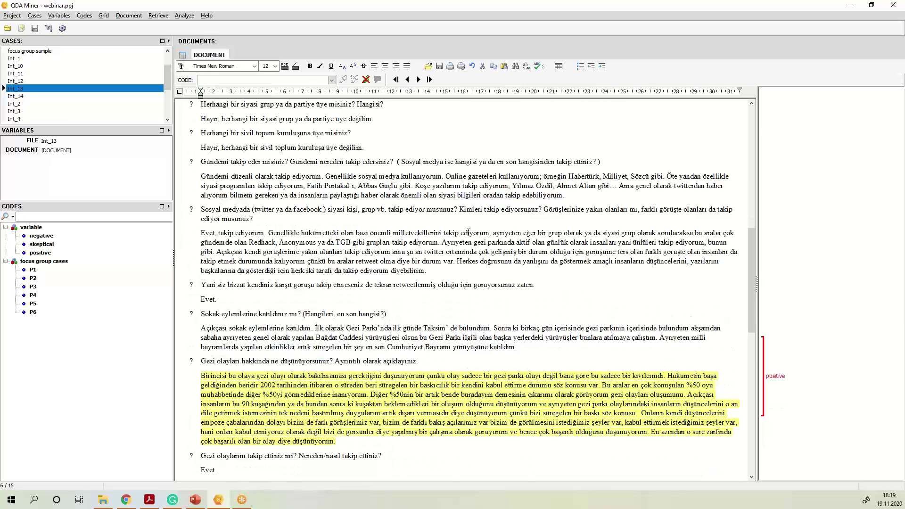
{"action": "scroll", "coordinate": [469, 232], "scroll_direction": "down", "scroll_amount": 1}
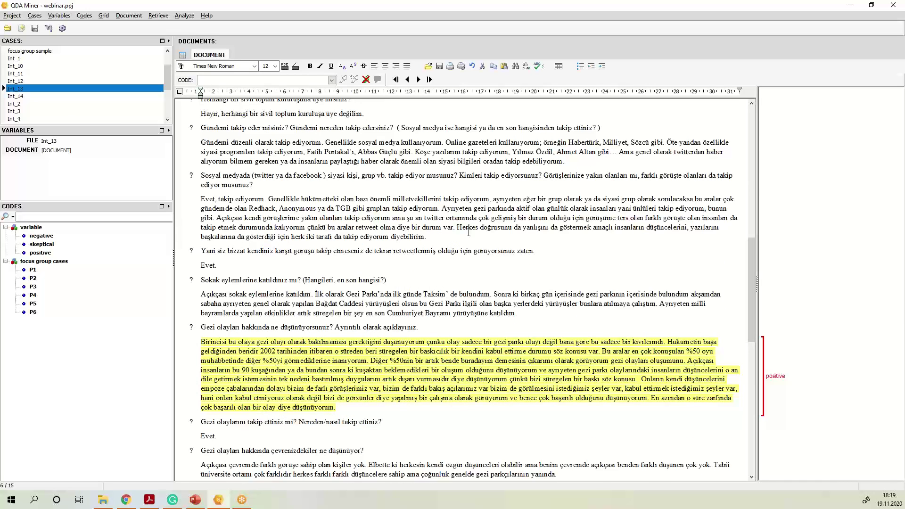
- Read further through Int_13, select the question and answer about the Gezi events, and view the details of its positive code
{"action": "scroll", "coordinate": [469, 232], "scroll_direction": "down", "scroll_amount": 7}
{"action": "scroll", "coordinate": [468, 232], "scroll_direction": "down", "scroll_amount": 4}
{"action": "scroll", "coordinate": [469, 233], "scroll_direction": "up", "scroll_amount": 10}
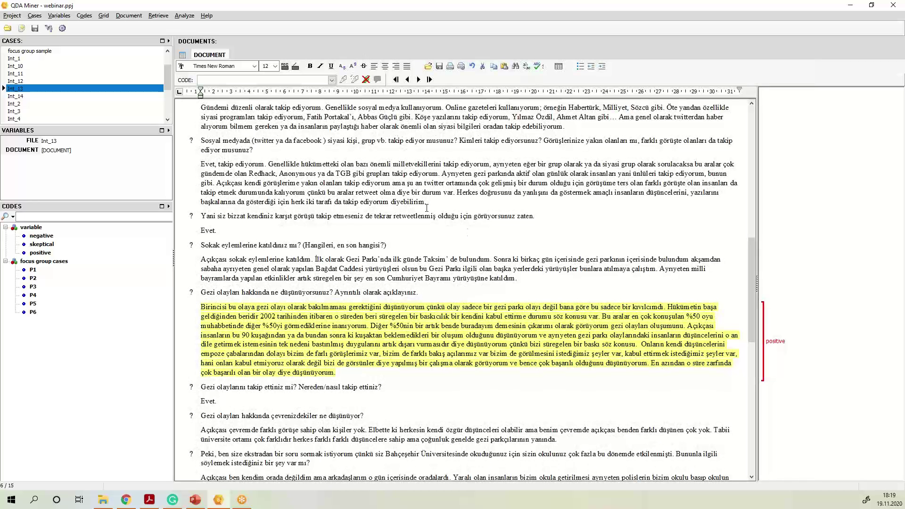
{"action": "scroll", "coordinate": [427, 208], "scroll_direction": "down", "scroll_amount": 1}
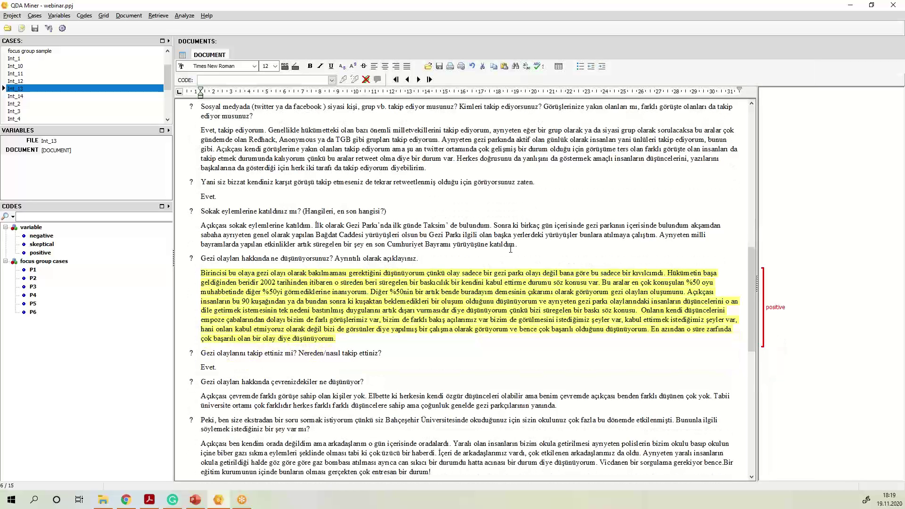
{"action": "scroll", "coordinate": [510, 248], "scroll_direction": "down", "scroll_amount": 2}
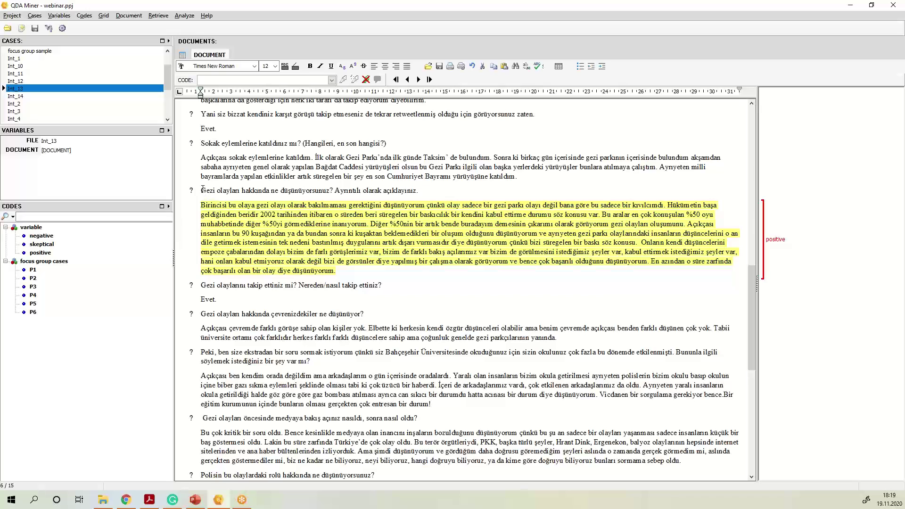
{"action": "left_click_drag", "start_coordinate": [202, 189], "coordinate": [418, 281]}
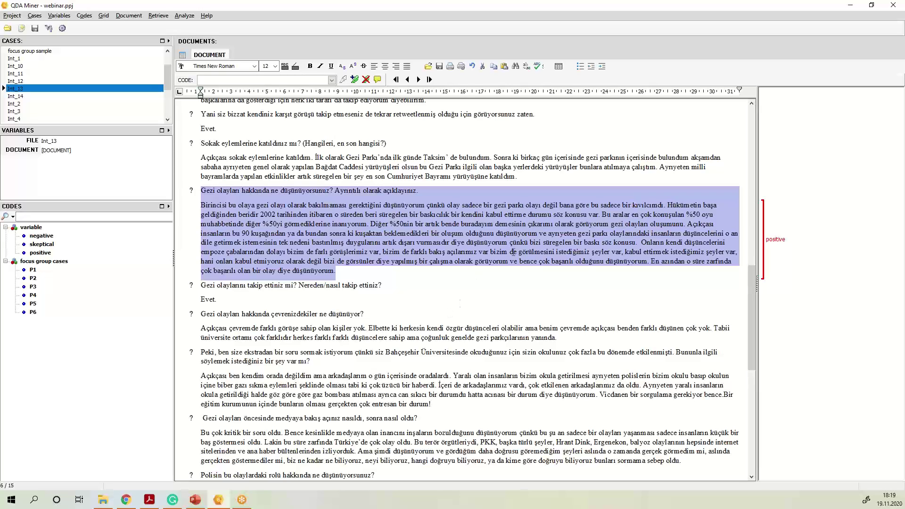
{"action": "mouse_move", "coordinate": [779, 244]}
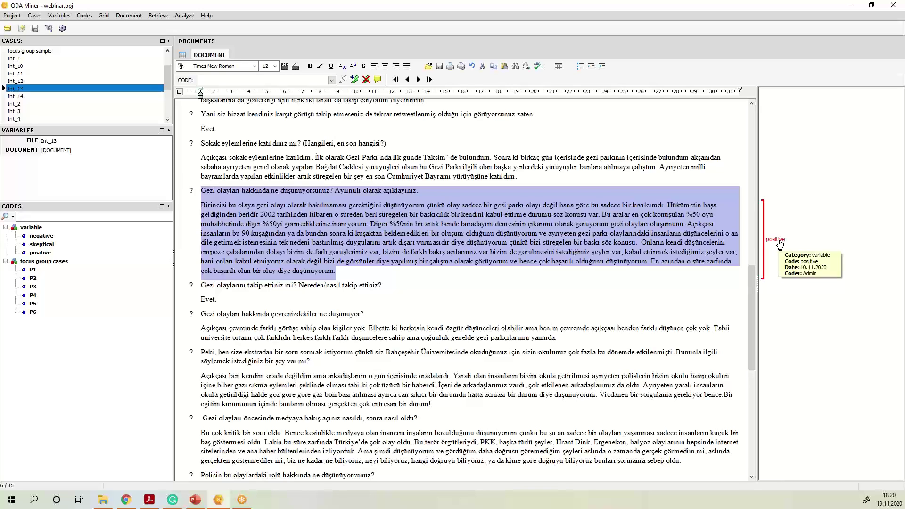
- View the editable properties of the variable code category
{"action": "left_click", "coordinate": [37, 228]}
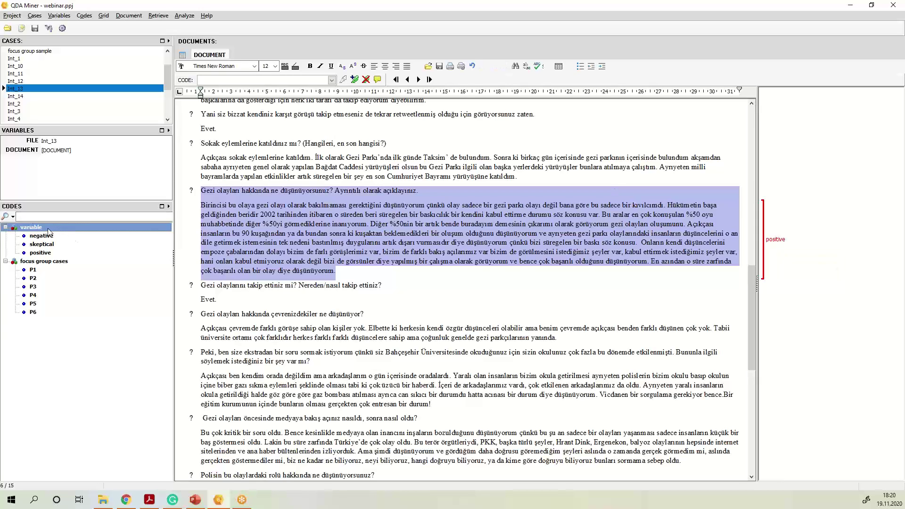
{"action": "right_click", "coordinate": [55, 231]}
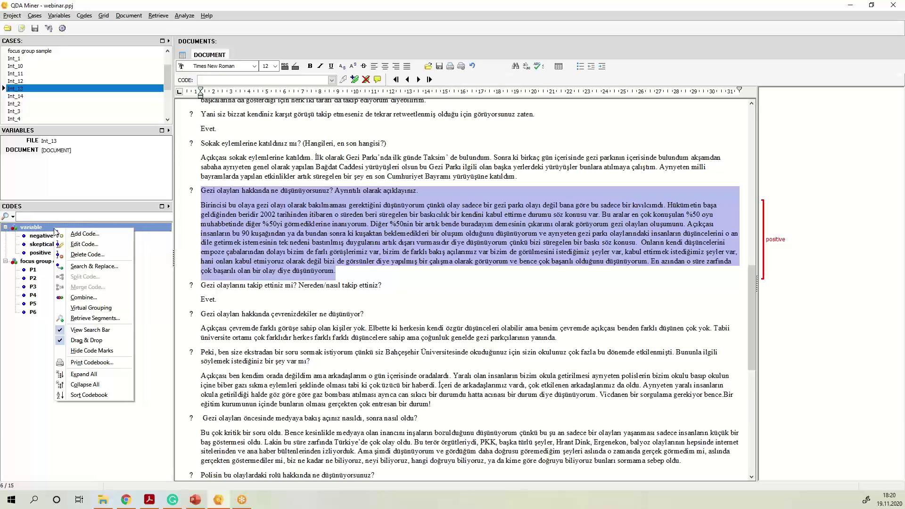
{"action": "left_click", "coordinate": [85, 245]}
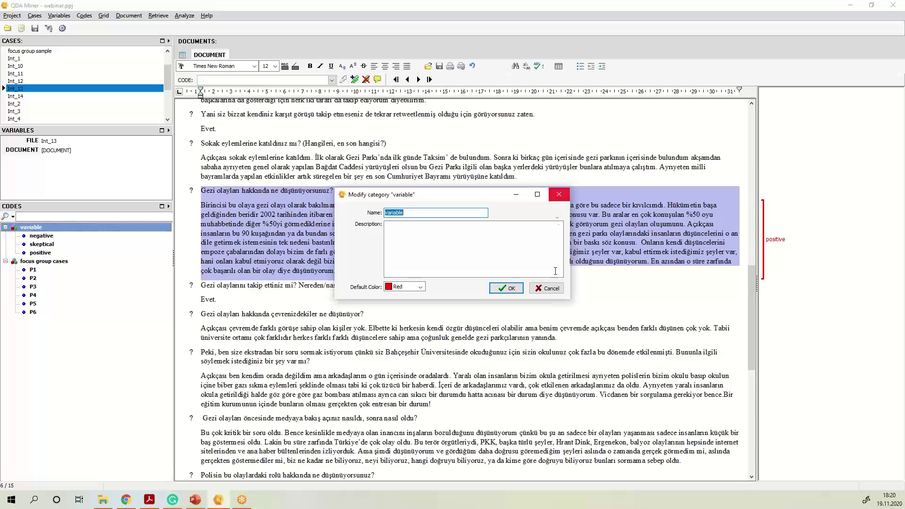
{"action": "left_click", "coordinate": [551, 289]}
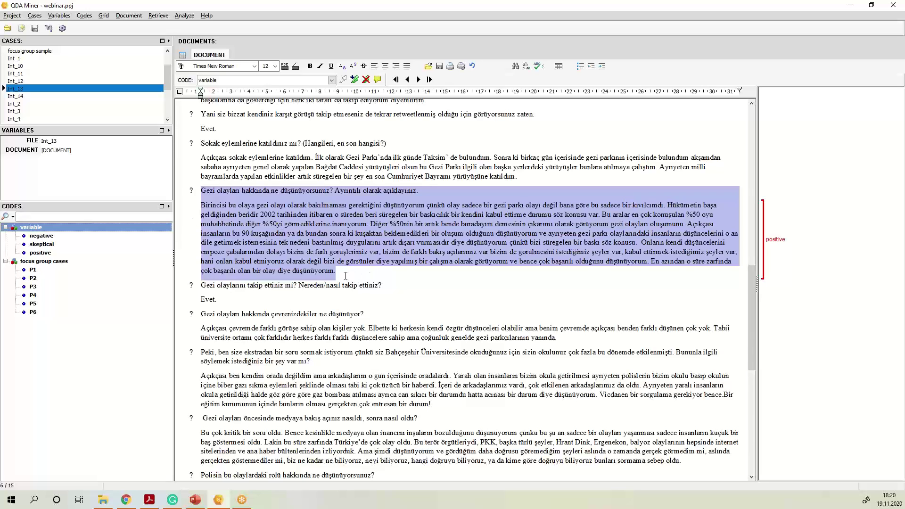
- Highlight the Gezi events question and its positive-coded answer separately in Int_13 to compare the two text portions
{"action": "left_click", "coordinate": [253, 214]}
{"action": "left_click_drag", "start_coordinate": [201, 190], "coordinate": [409, 190]}
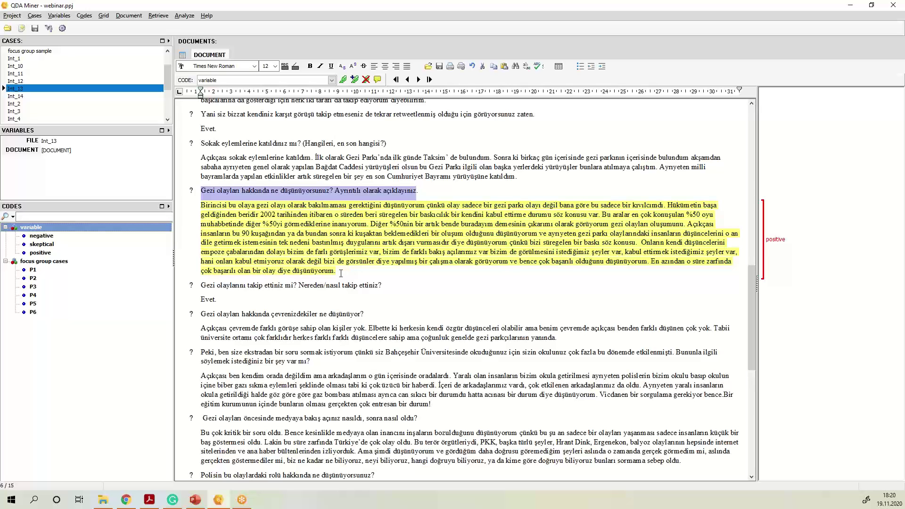
{"action": "left_click_drag", "start_coordinate": [335, 270], "coordinate": [202, 203]}
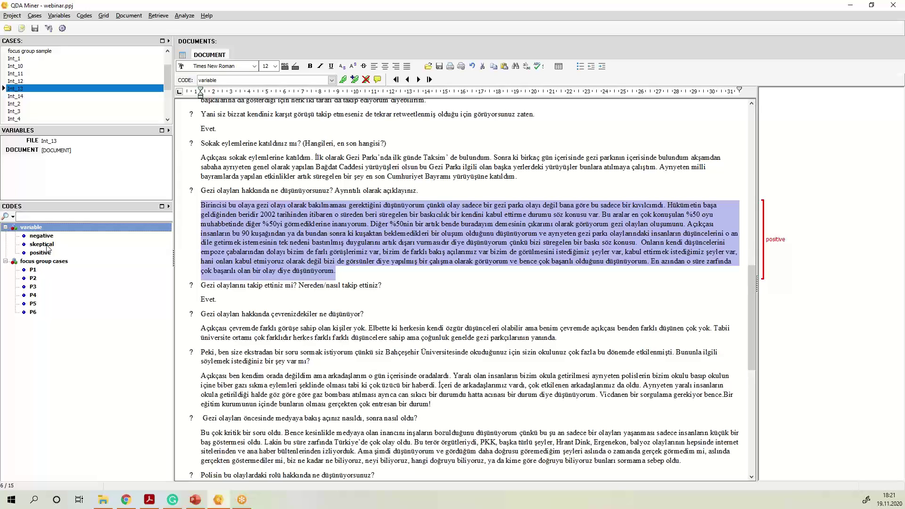
{"action": "left_click", "coordinate": [347, 253]}
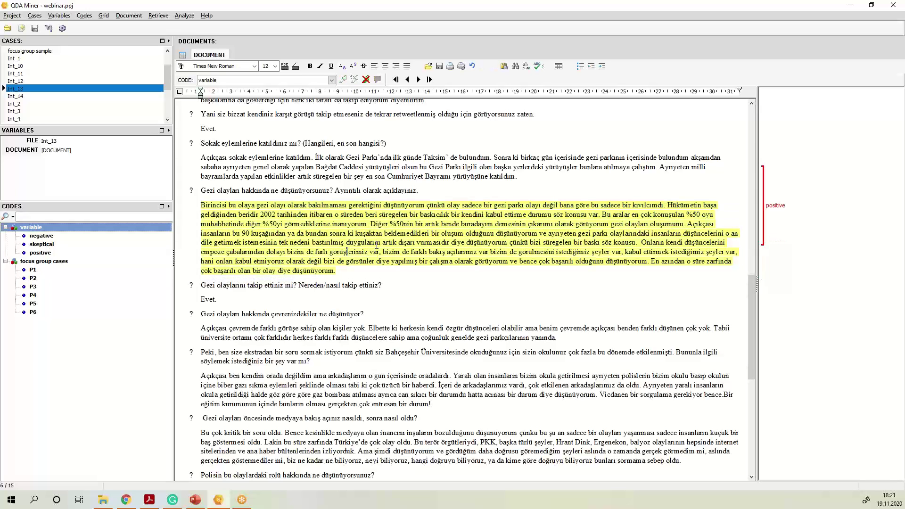
- Skim the following part of Int_13 and view the Int_10 interview at its passage coded positive
{"action": "scroll", "coordinate": [377, 246], "scroll_direction": "down", "scroll_amount": 1}
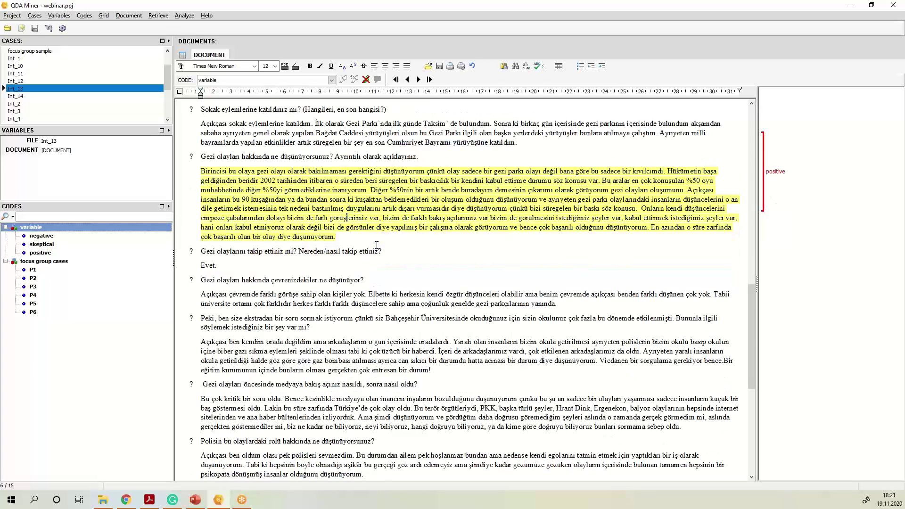
{"action": "scroll", "coordinate": [376, 246], "scroll_direction": "down", "scroll_amount": 5}
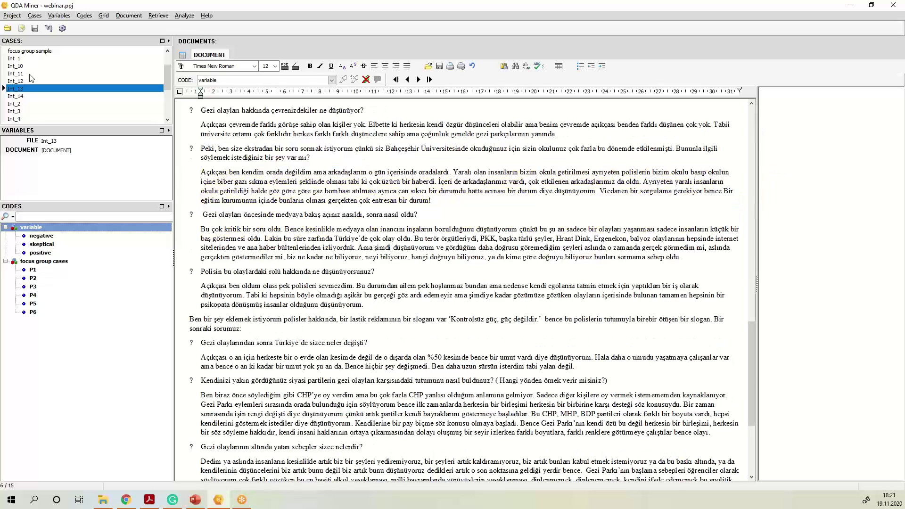
{"action": "left_click", "coordinate": [17, 74]}
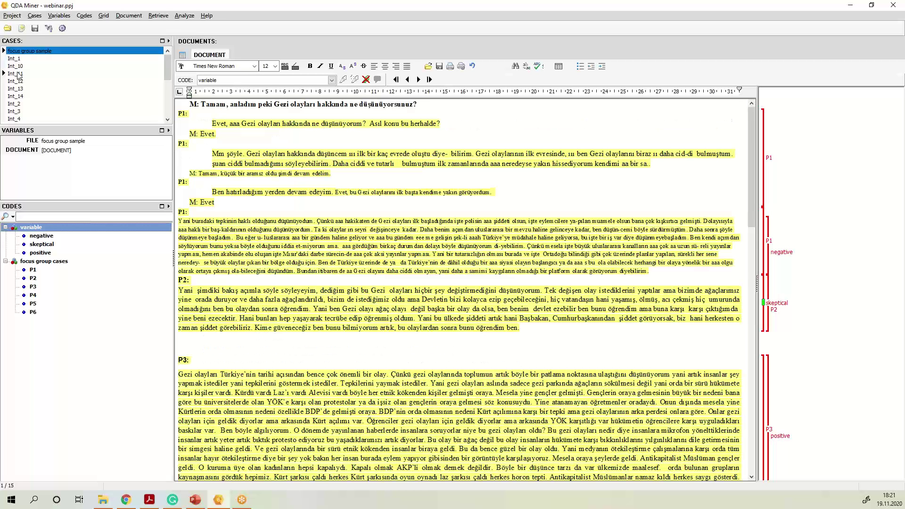
{"action": "left_click", "coordinate": [15, 66]}
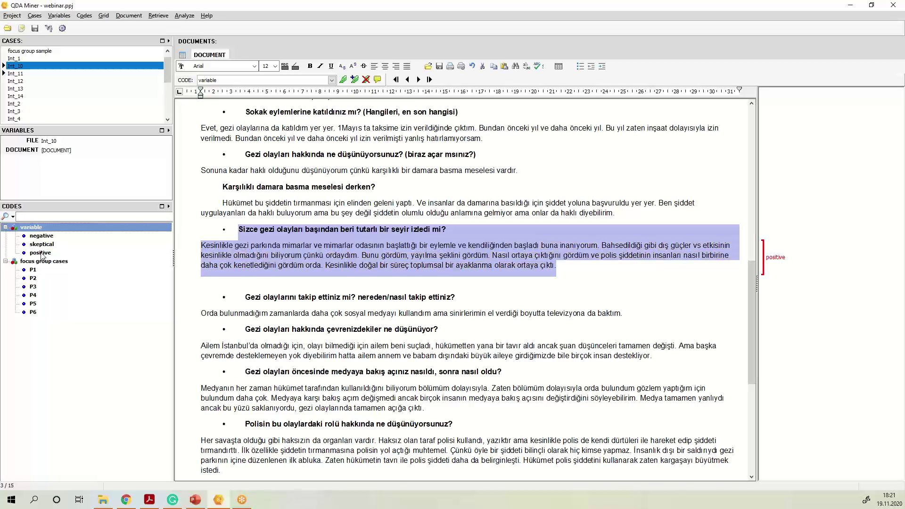
- Retrieve all segments coded positive, look through the hits starting with the focus group sample, and close the results
{"action": "left_click", "coordinate": [41, 253]}
{"action": "right_click", "coordinate": [41, 253]}
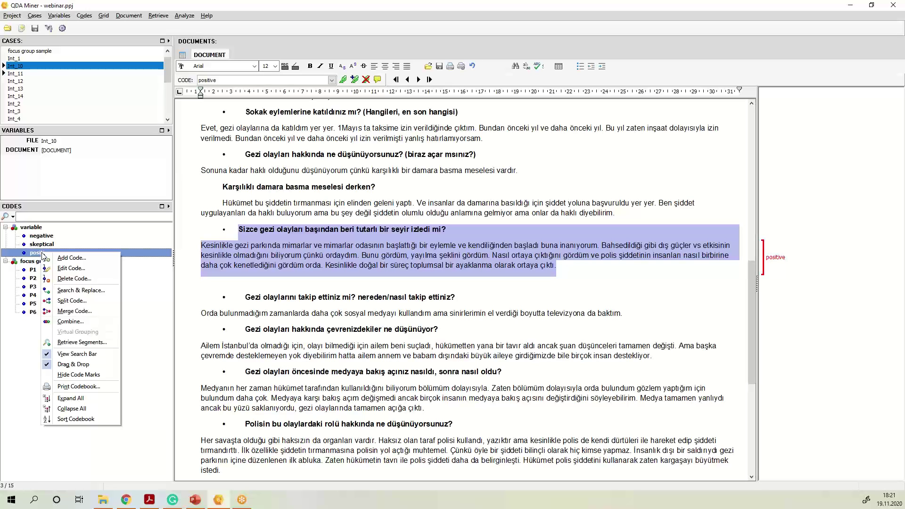
{"action": "left_click", "coordinate": [81, 342]}
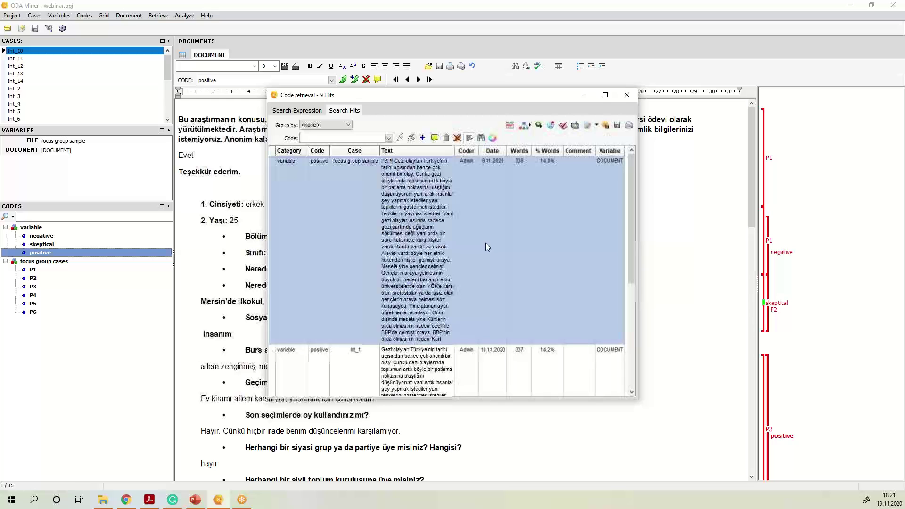
{"action": "left_click", "coordinate": [485, 242]}
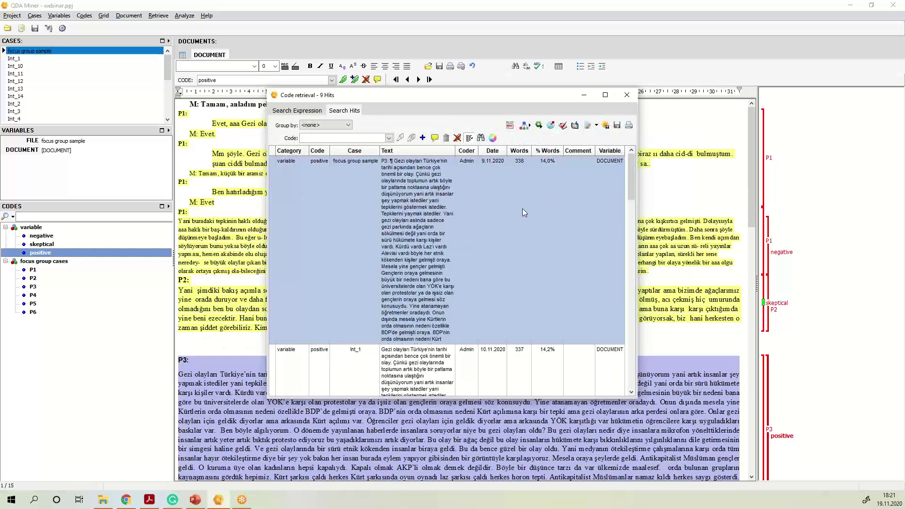
{"action": "scroll", "coordinate": [530, 233], "scroll_direction": "down", "scroll_amount": 2}
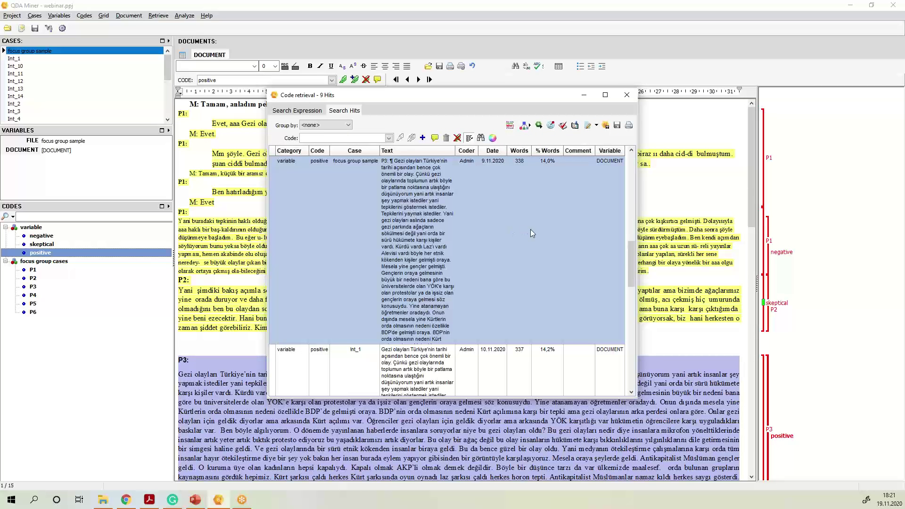
{"action": "scroll", "coordinate": [531, 233], "scroll_direction": "down", "scroll_amount": 2}
{"action": "scroll", "coordinate": [532, 233], "scroll_direction": "up", "scroll_amount": 4}
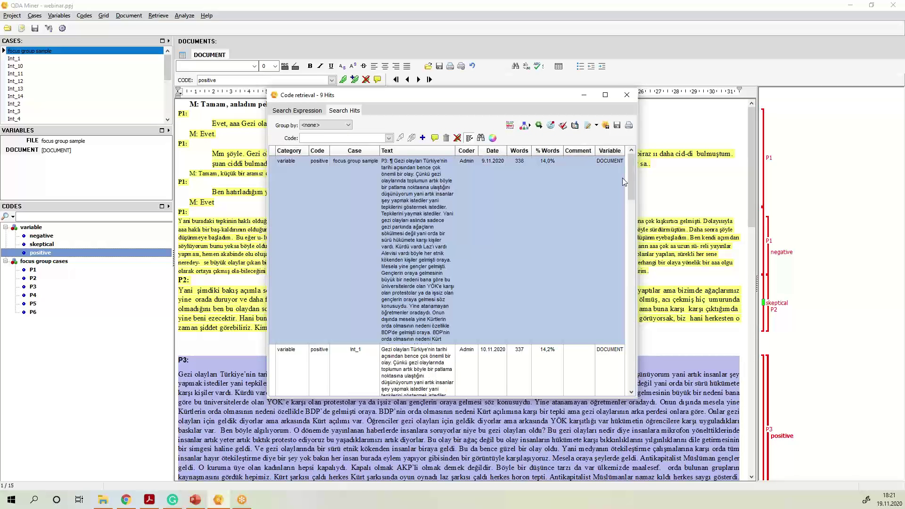
{"action": "left_click", "coordinate": [629, 97]}
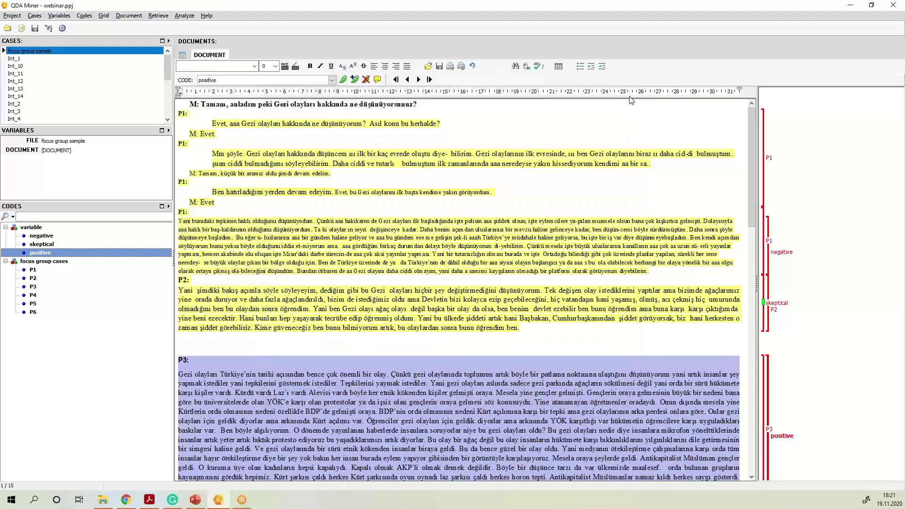
{"action": "left_click", "coordinate": [394, 284]}
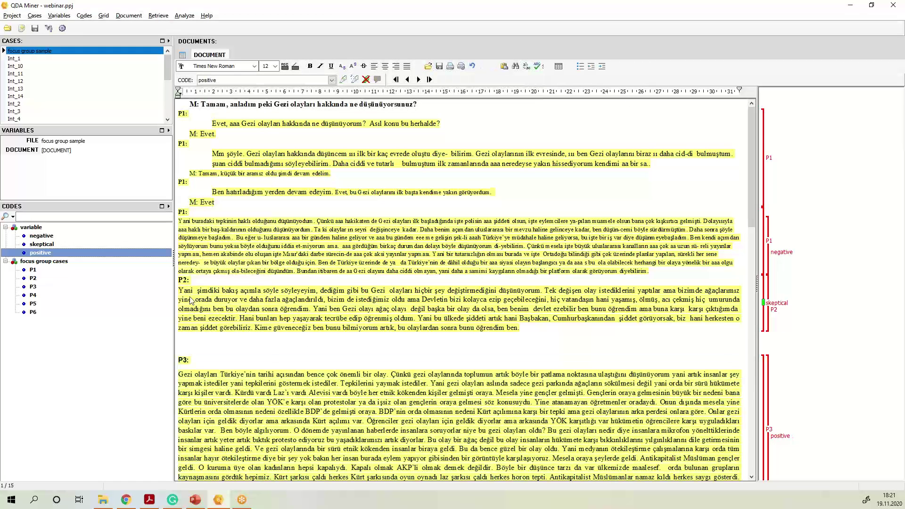
{"action": "left_click", "coordinate": [33, 270]}
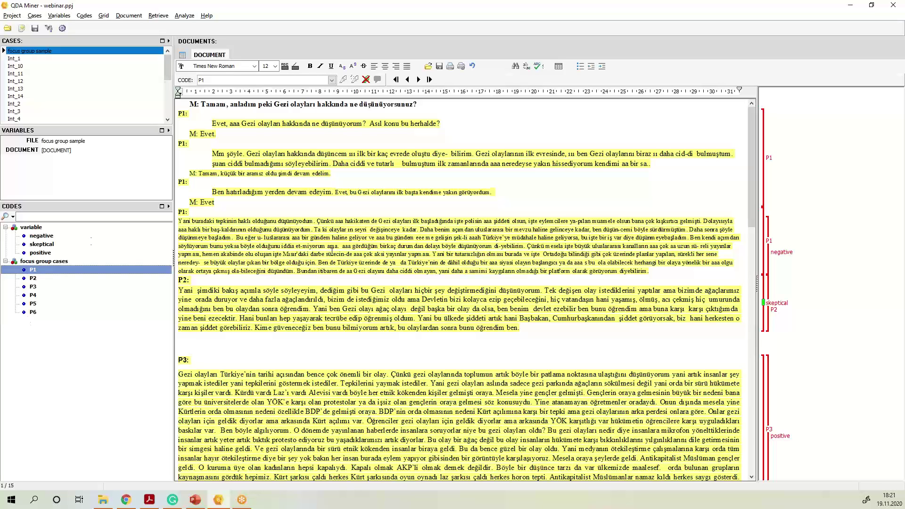
{"action": "left_click", "coordinate": [320, 254]}
{"action": "left_click", "coordinate": [286, 192]}
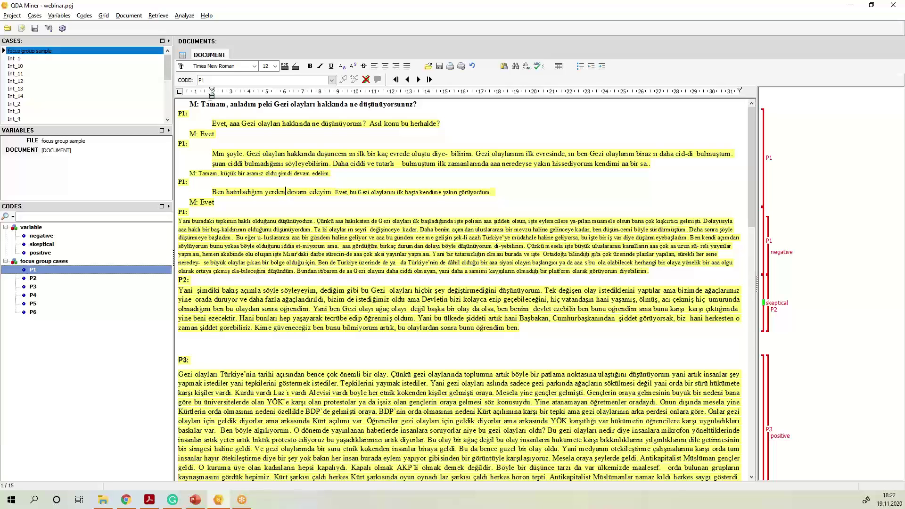
- Set up a coded segments export with merged coded segments as case splitting and the codes negative, skeptical and positive
{"action": "left_click", "coordinate": [10, 16]}
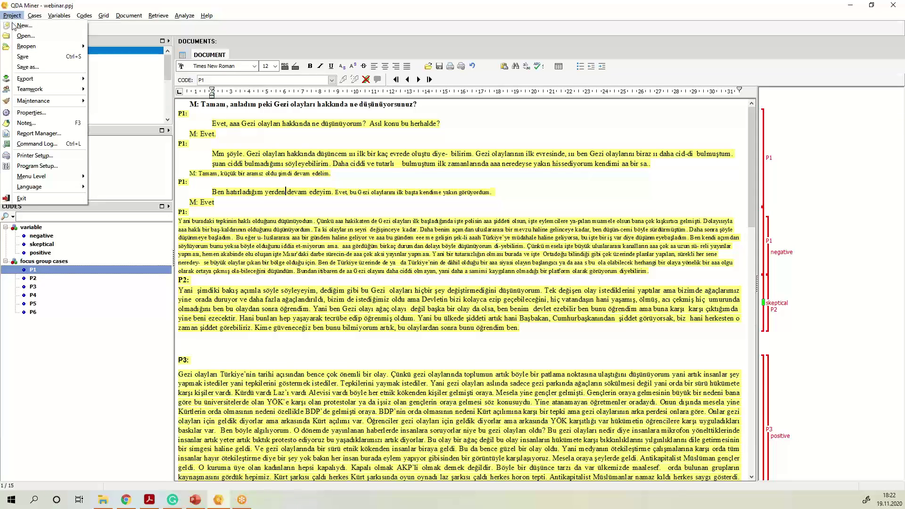
{"action": "mouse_move", "coordinate": [41, 82]}
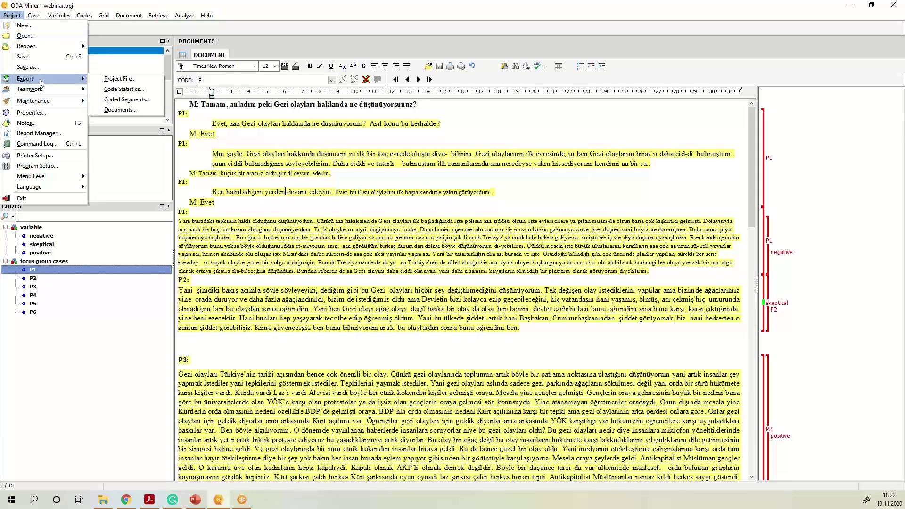
{"action": "left_click", "coordinate": [126, 100]}
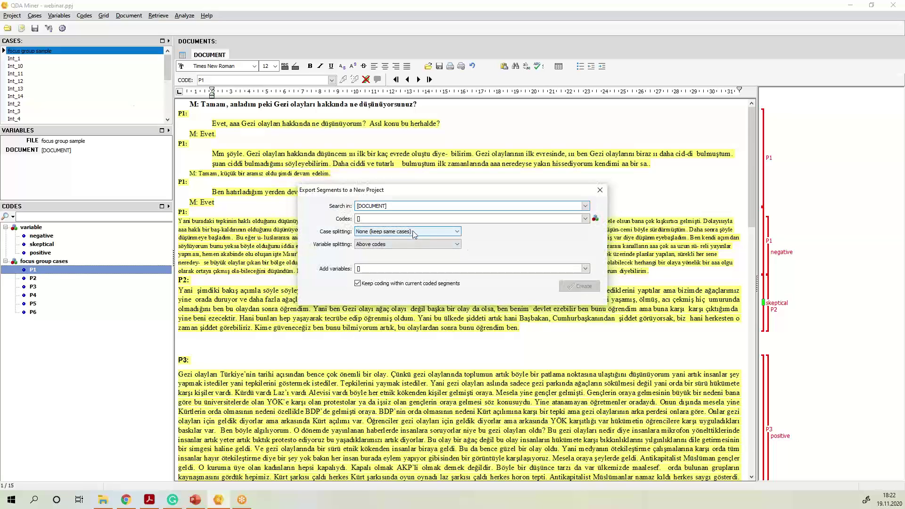
{"action": "left_click", "coordinate": [415, 231]}
{"action": "left_click", "coordinate": [390, 255]}
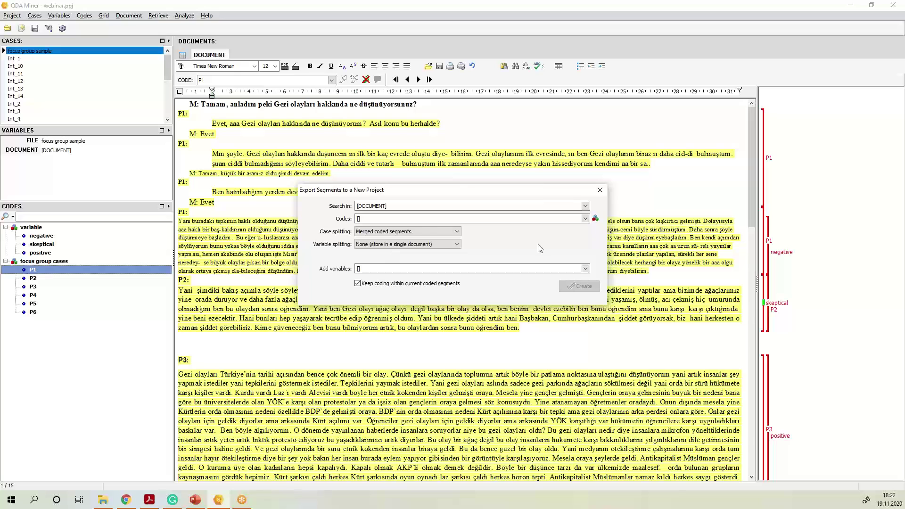
{"action": "left_click", "coordinate": [595, 220]}
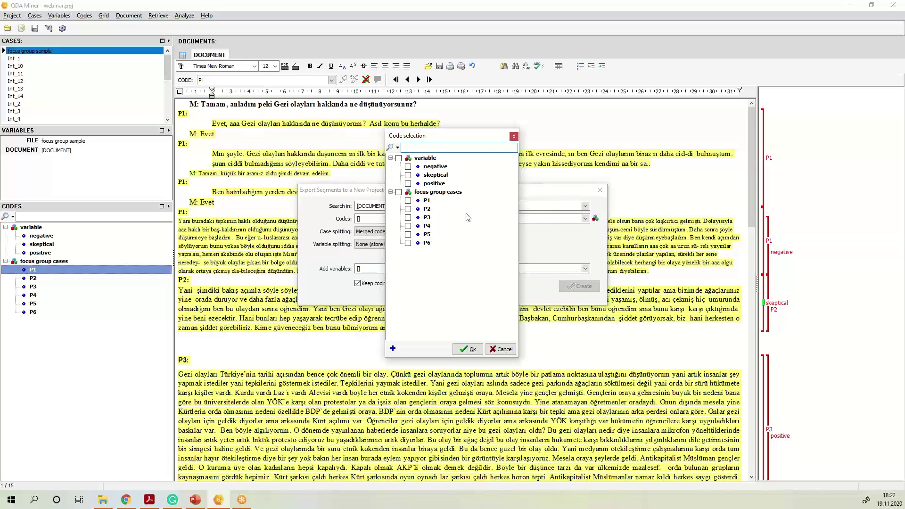
{"action": "left_click", "coordinate": [398, 159]}
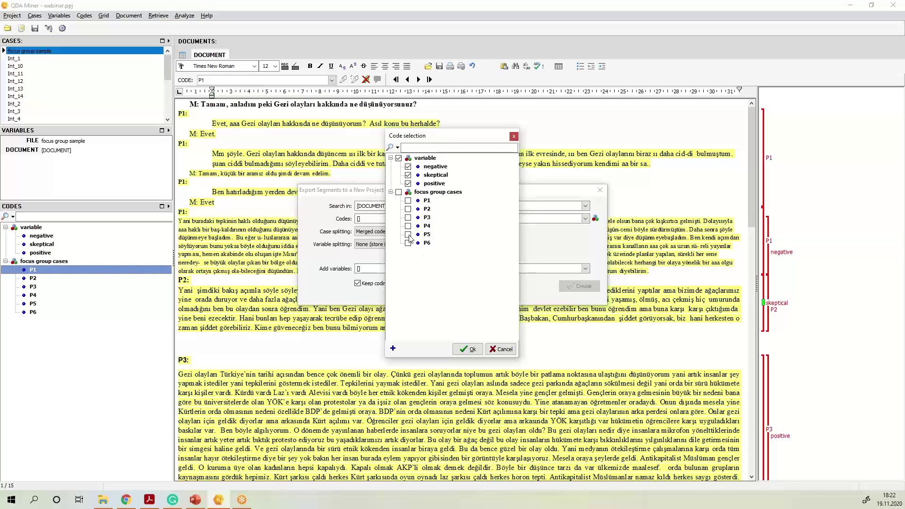
{"action": "left_click", "coordinate": [465, 350]}
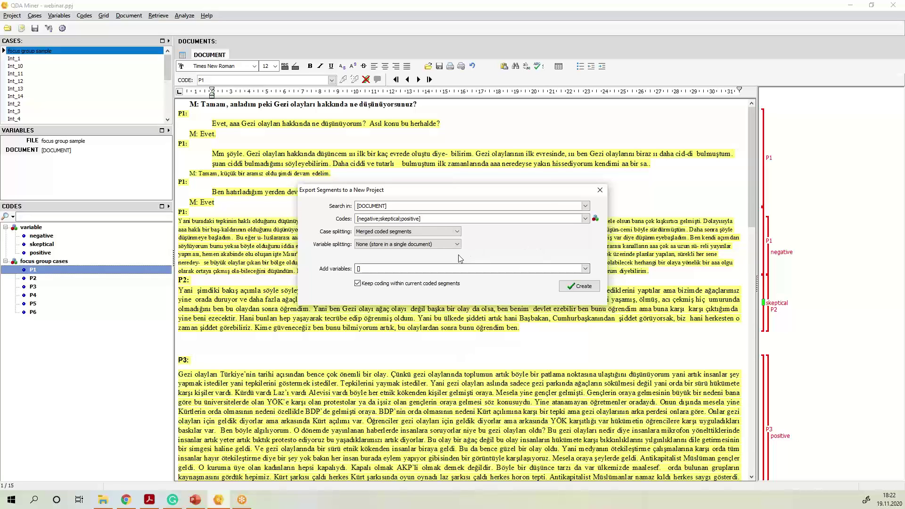
- Create the new project from the configured segment export and save it as EXTRACT8
{"action": "left_click", "coordinate": [579, 286]}
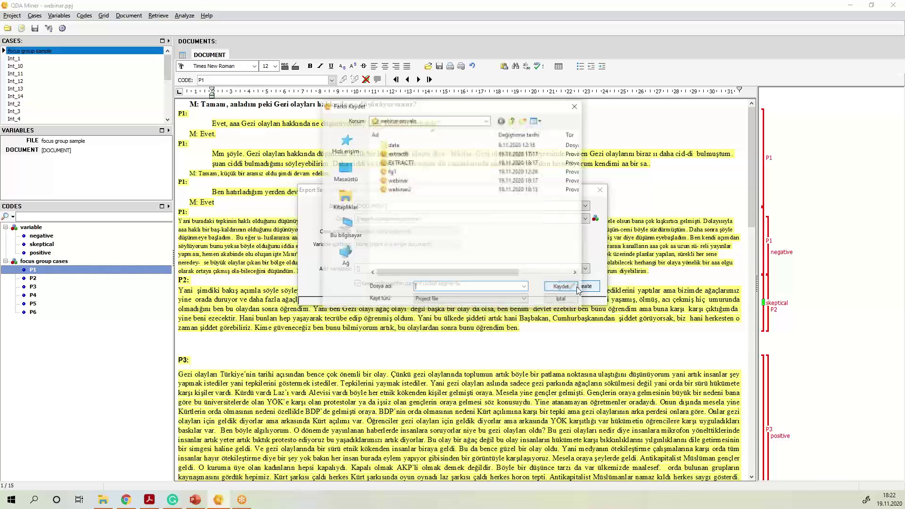
{"action": "left_click", "coordinate": [400, 162]}
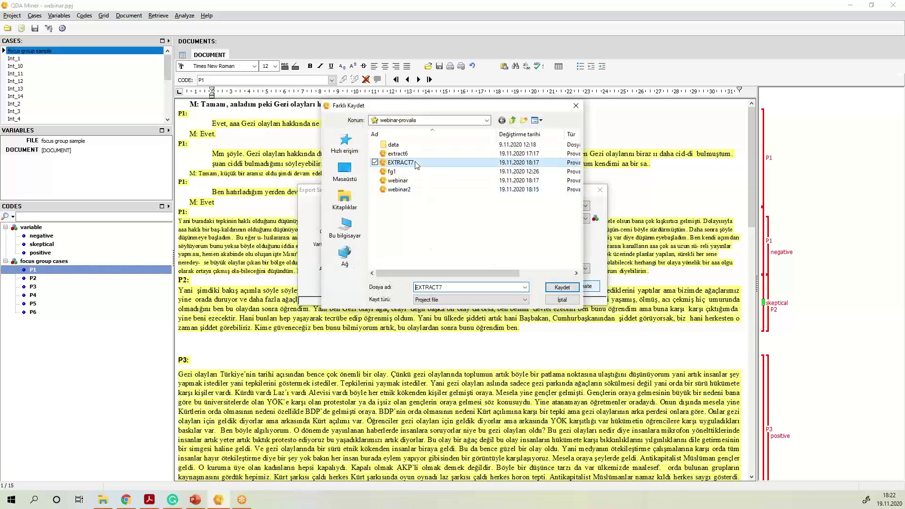
{"action": "left_click", "coordinate": [456, 285]}
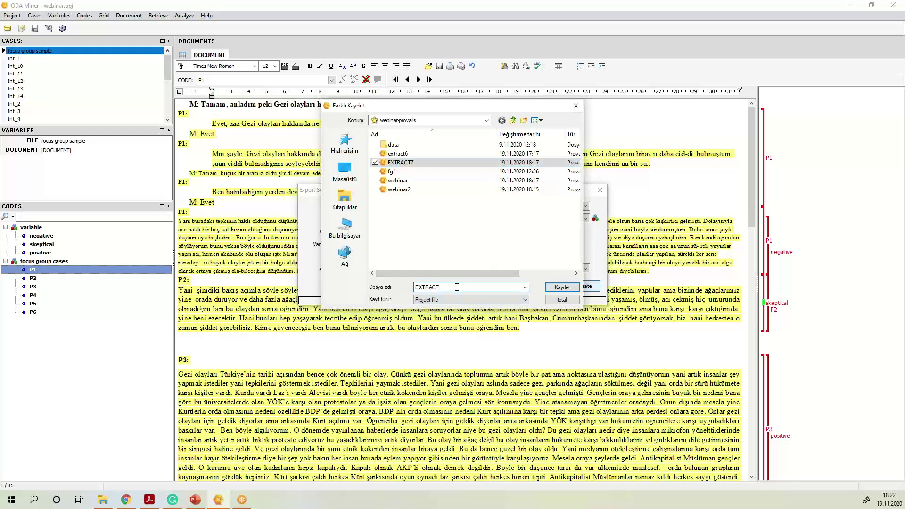
{"action": "key", "text": "BackSpace"}
{"action": "type", "text": "8"}
{"action": "key", "text": "Return"}
- Save the changes to webinar.ppj, open the EXTRACT8 project and look at its last and first cases
{"action": "left_click", "coordinate": [8, 30]}
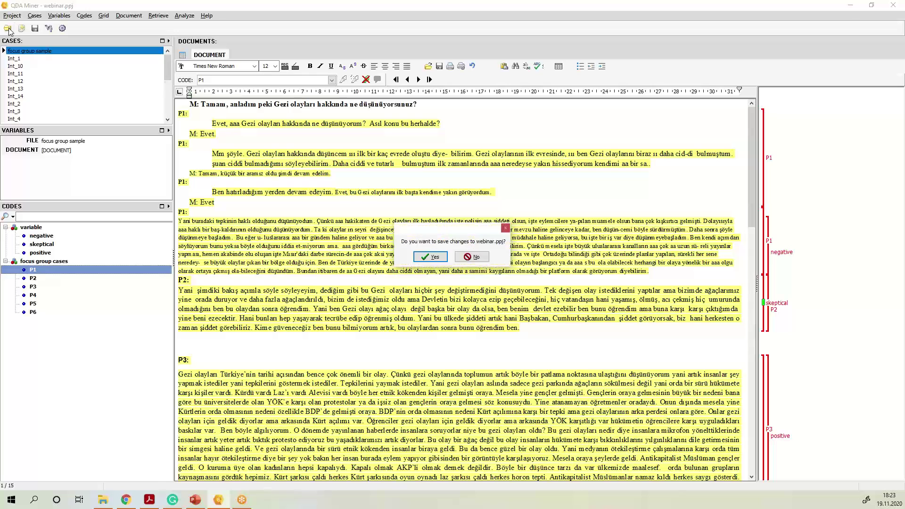
{"action": "left_click", "coordinate": [430, 264]}
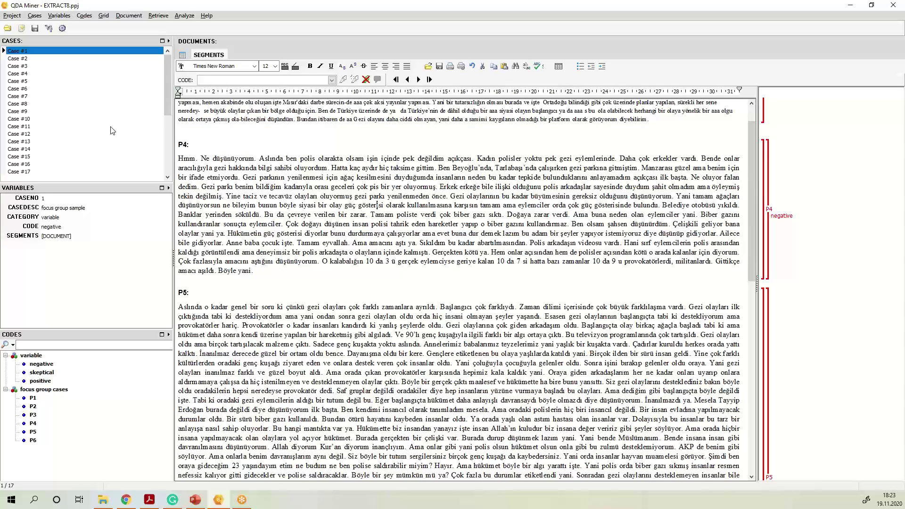
{"action": "left_click", "coordinate": [29, 172]}
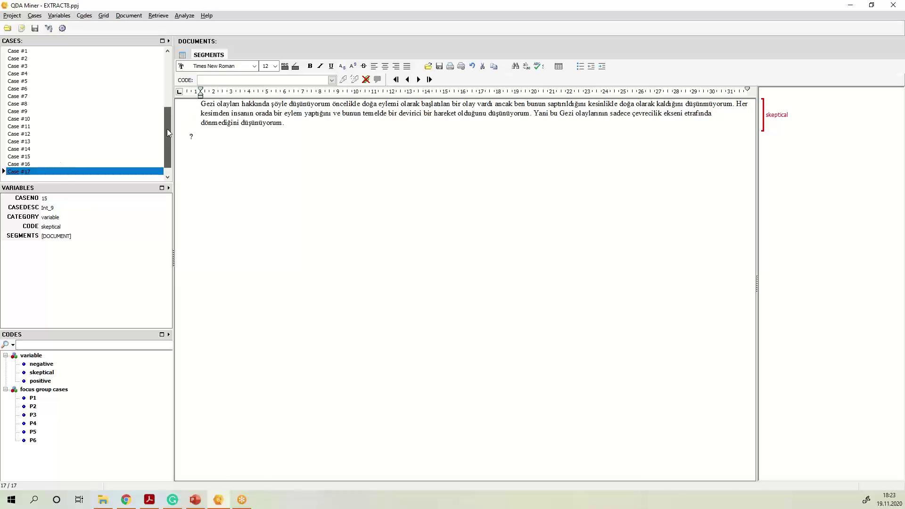
{"action": "key", "text": "Home"}
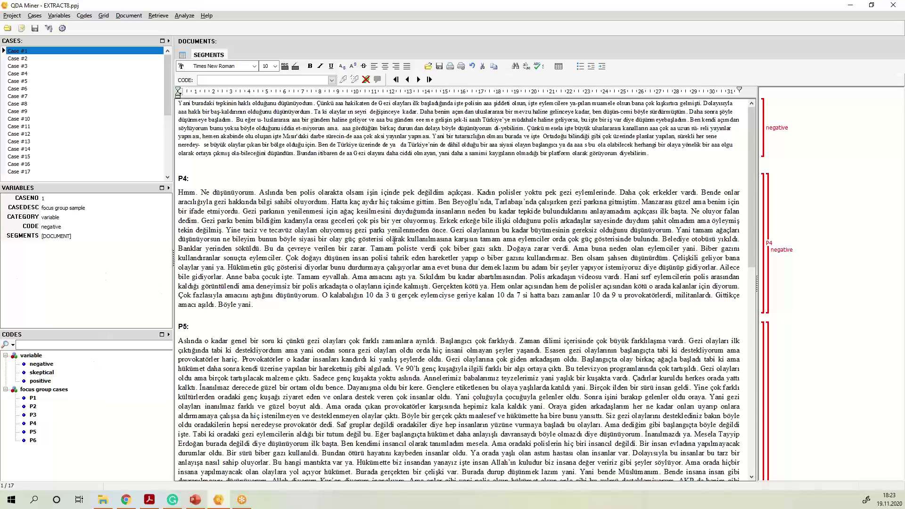
{"action": "left_click", "coordinate": [365, 220]}
- Open the extract6 project and enlarge the case list to show more cases
{"action": "left_click", "coordinate": [9, 29]}
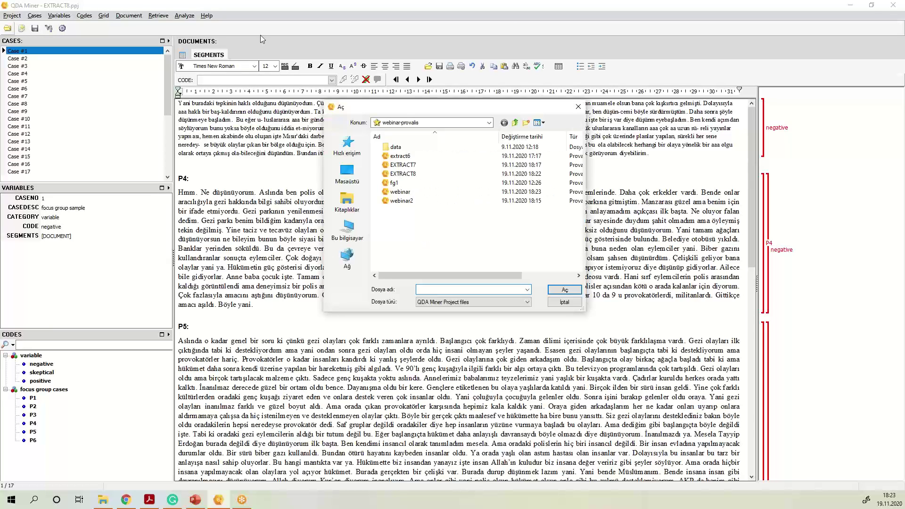
{"action": "left_click", "coordinate": [413, 156]}
{"action": "left_click", "coordinate": [565, 289]}
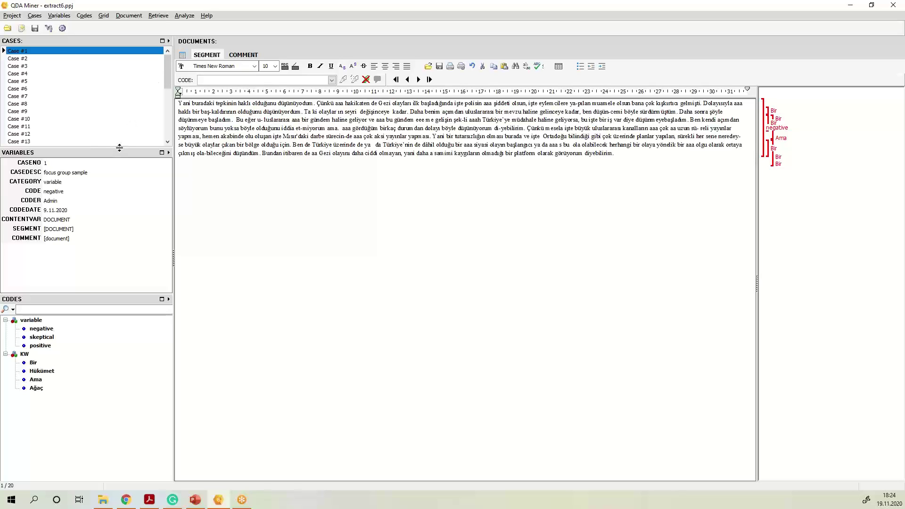
{"action": "left_click_drag", "start_coordinate": [120, 147], "coordinate": [117, 188]}
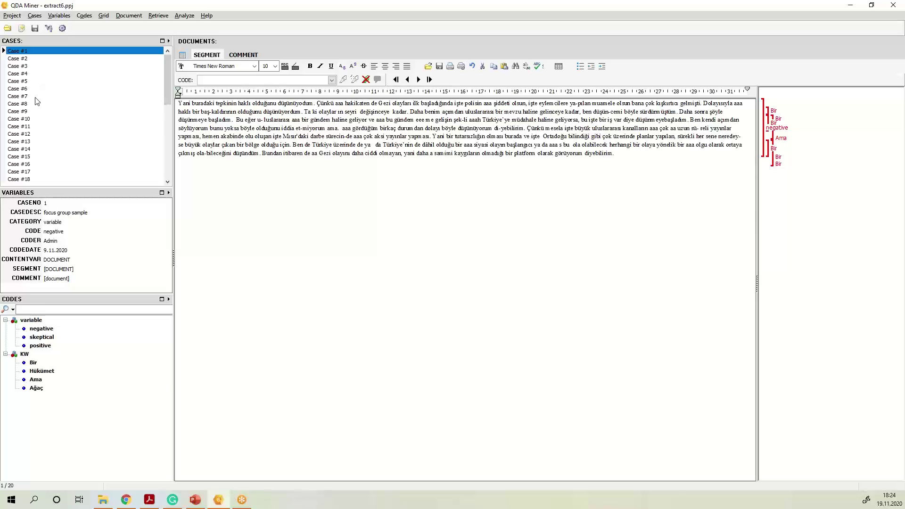
- View cases 6, 10, 8, 12 and 13 of extract6, highlighting the segment text of Case #13
{"action": "left_click", "coordinate": [24, 89]}
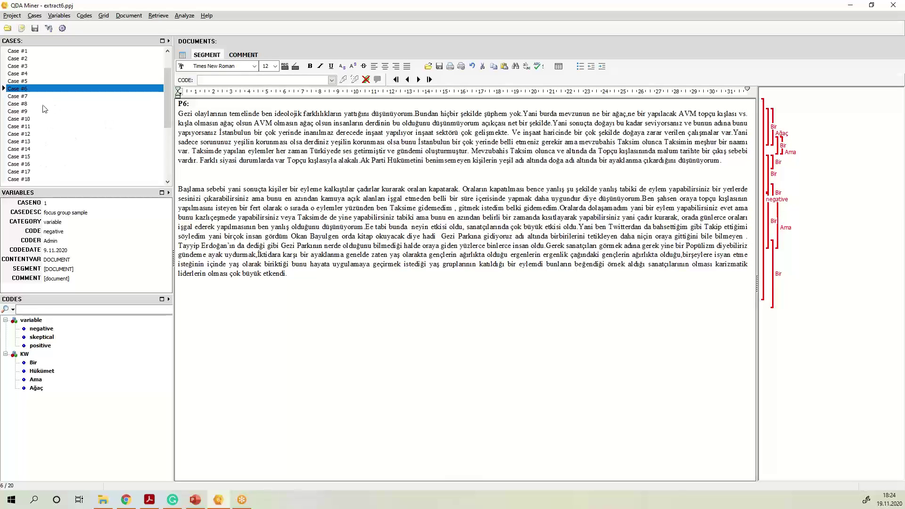
{"action": "left_click", "coordinate": [19, 120]}
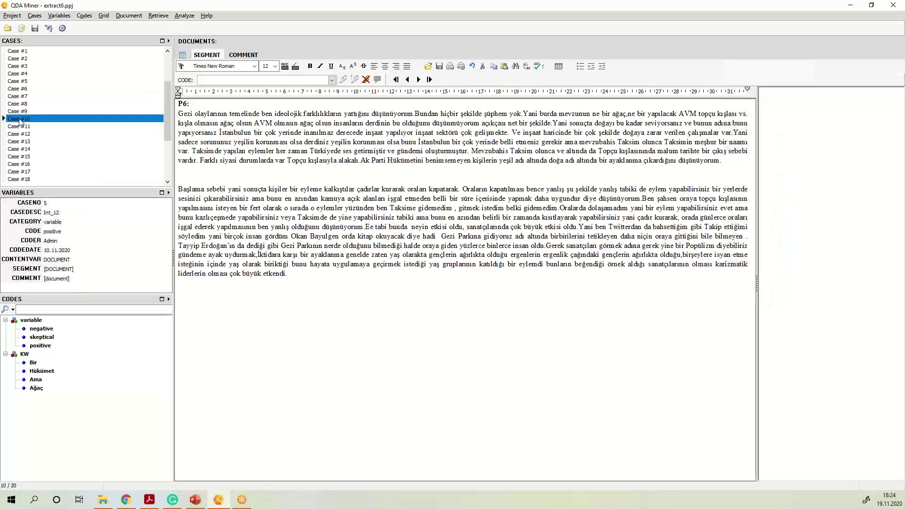
{"action": "left_click", "coordinate": [22, 104]}
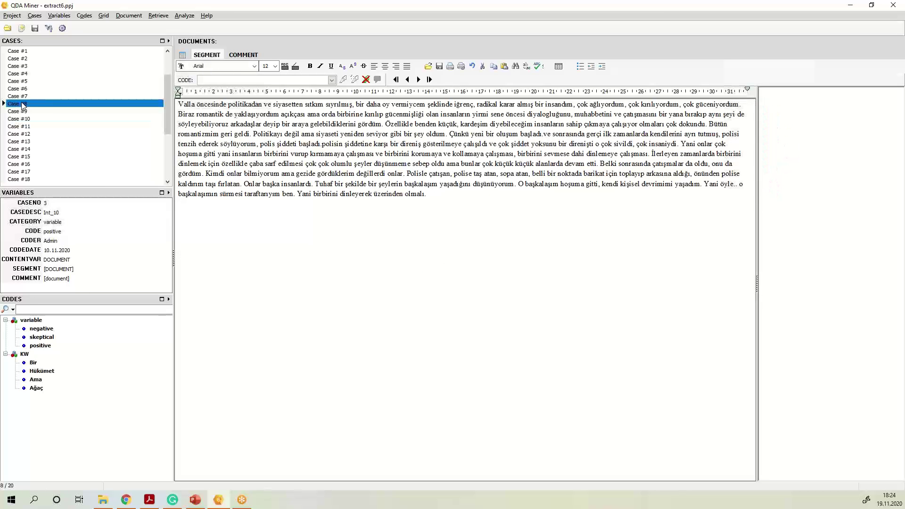
{"action": "left_click", "coordinate": [20, 134]}
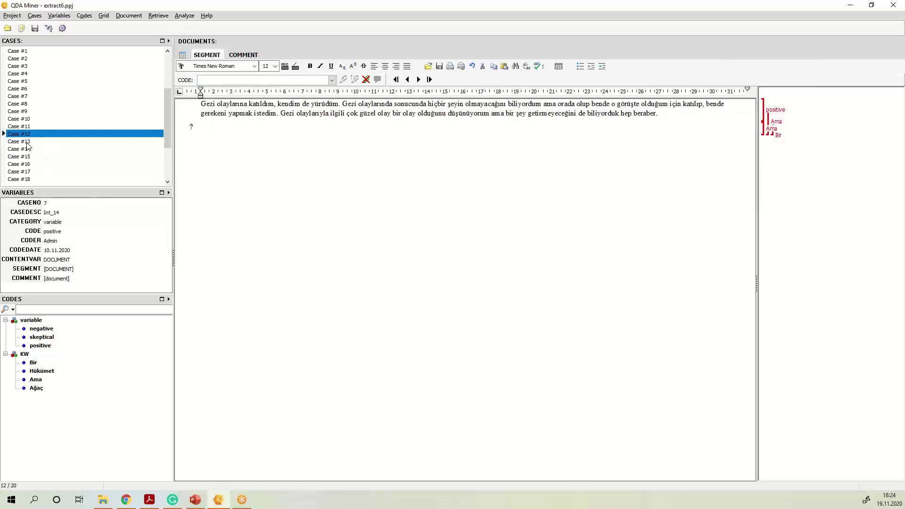
{"action": "left_click", "coordinate": [26, 142]}
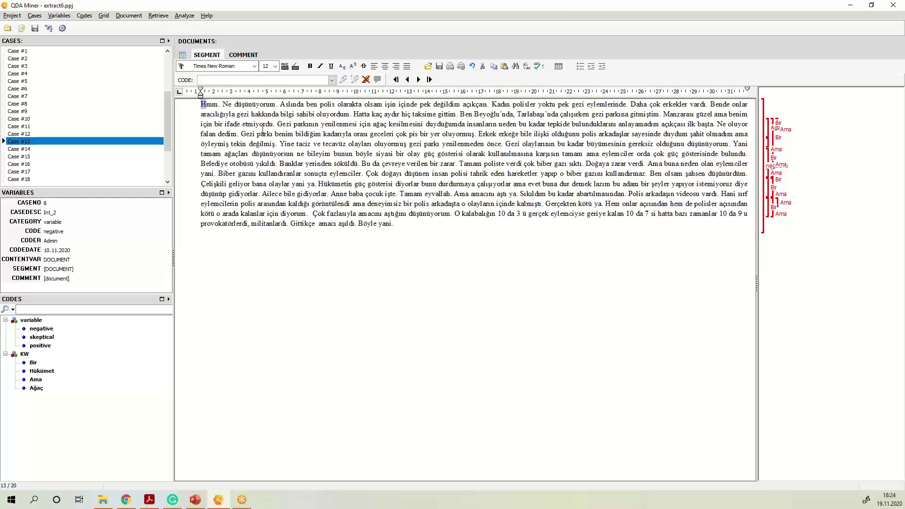
{"action": "left_click_drag", "start_coordinate": [263, 130], "coordinate": [421, 225]}
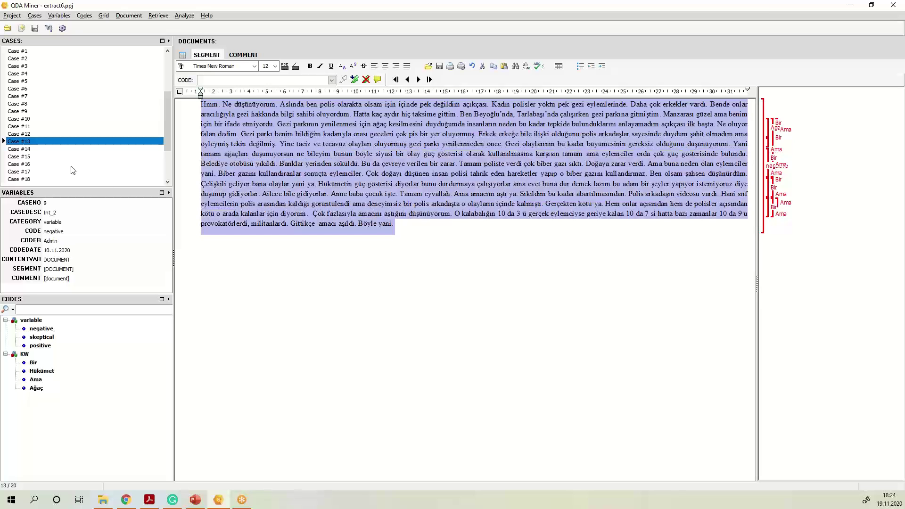
- View Case #14, continue on to Case #16, highlight its whole segment text and clear the selection
{"action": "left_click", "coordinate": [22, 149]}
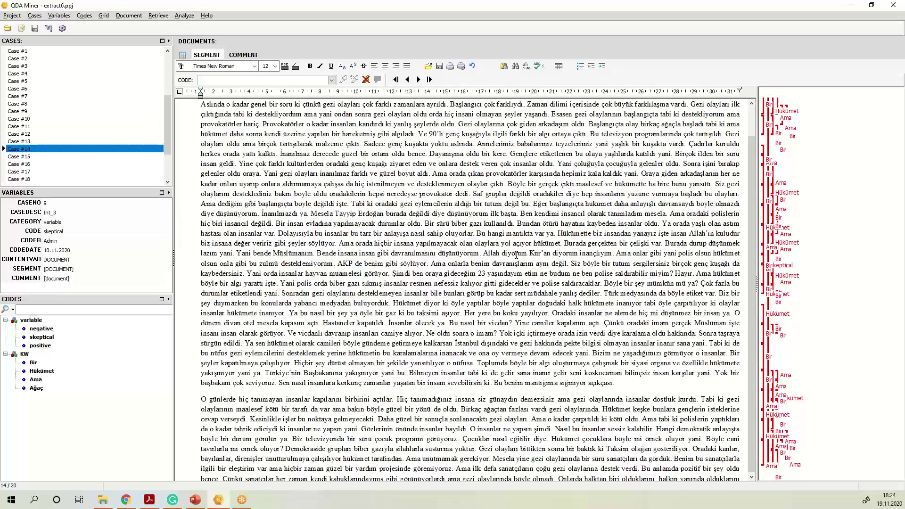
{"action": "scroll", "coordinate": [516, 254], "scroll_direction": "down", "scroll_amount": 2}
{"action": "key", "text": "Down"}
{"action": "key", "text": "Down"}
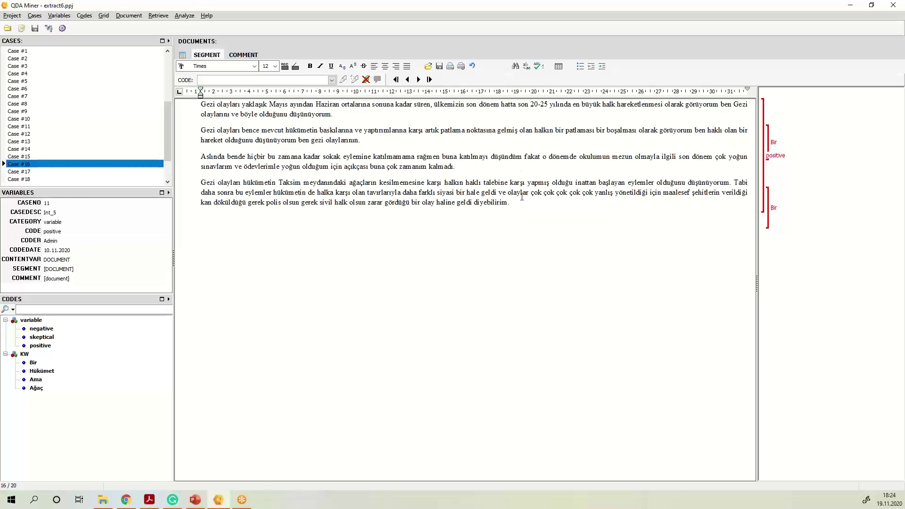
{"action": "left_click_drag", "start_coordinate": [516, 204], "coordinate": [208, 108]}
{"action": "left_click", "coordinate": [425, 222]}
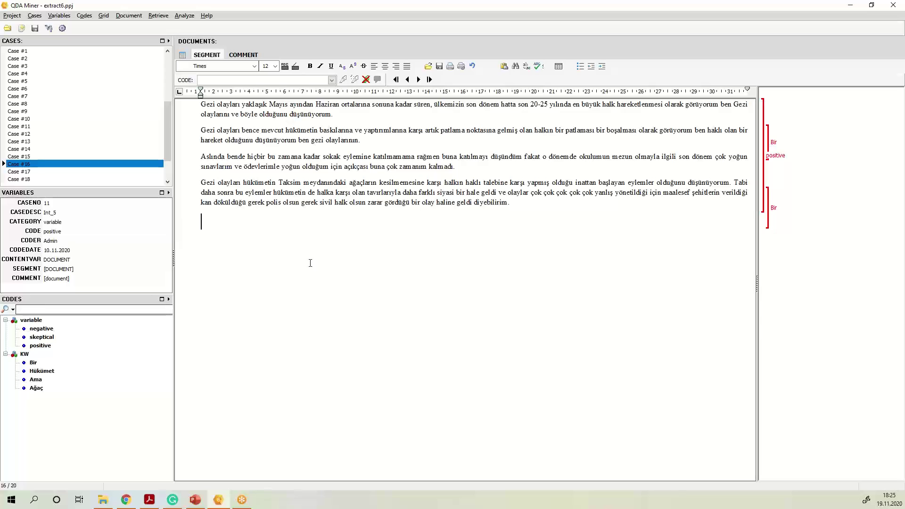
- Highlight the first and second paragraphs of Case #16 separately and look at the commands available for the second paragraph
{"action": "left_click", "coordinate": [351, 117]}
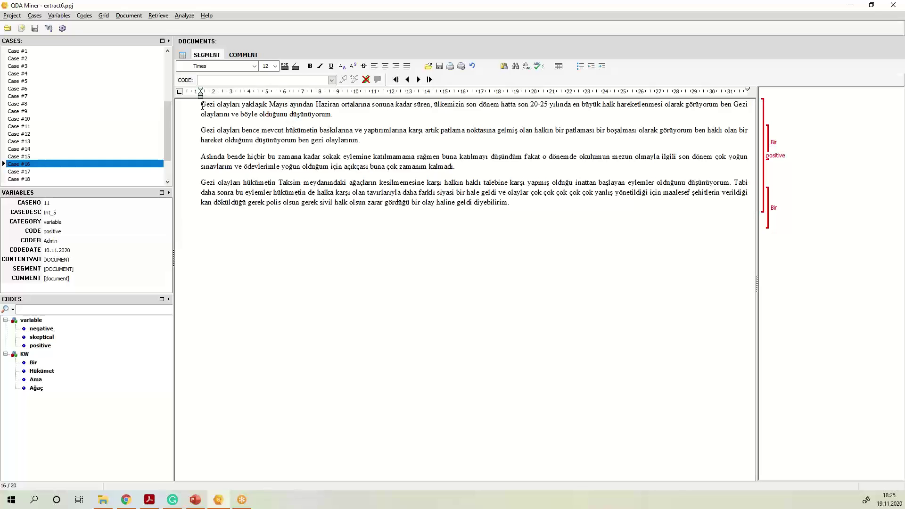
{"action": "left_click_drag", "start_coordinate": [202, 105], "coordinate": [355, 130]}
{"action": "left_click_drag", "start_coordinate": [201, 130], "coordinate": [386, 142]}
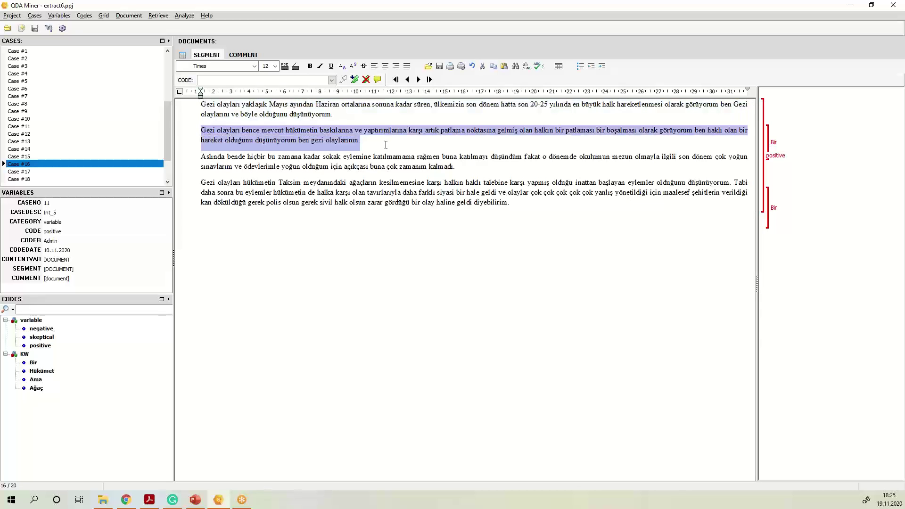
{"action": "right_click", "coordinate": [314, 142]}
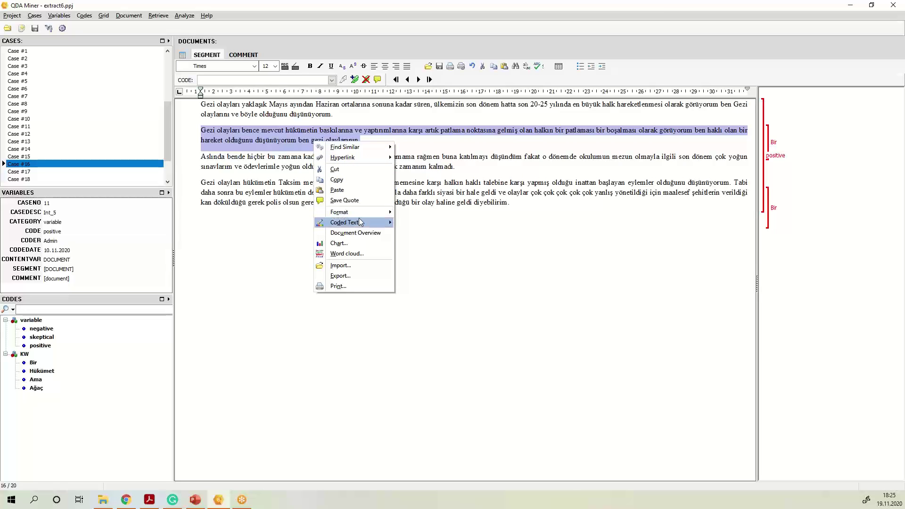
{"action": "mouse_move", "coordinate": [359, 221]}
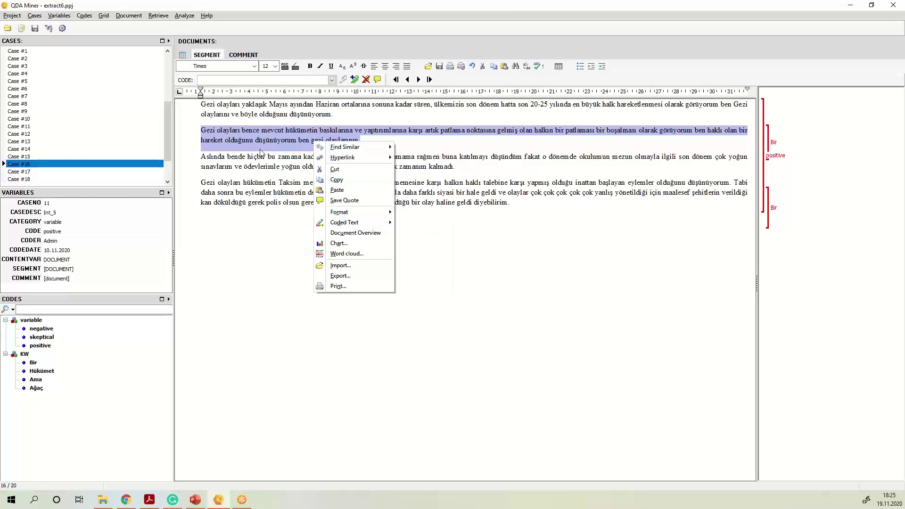
{"action": "left_click", "coordinate": [268, 182]}
{"action": "left_click_drag", "start_coordinate": [201, 130], "coordinate": [360, 140]}
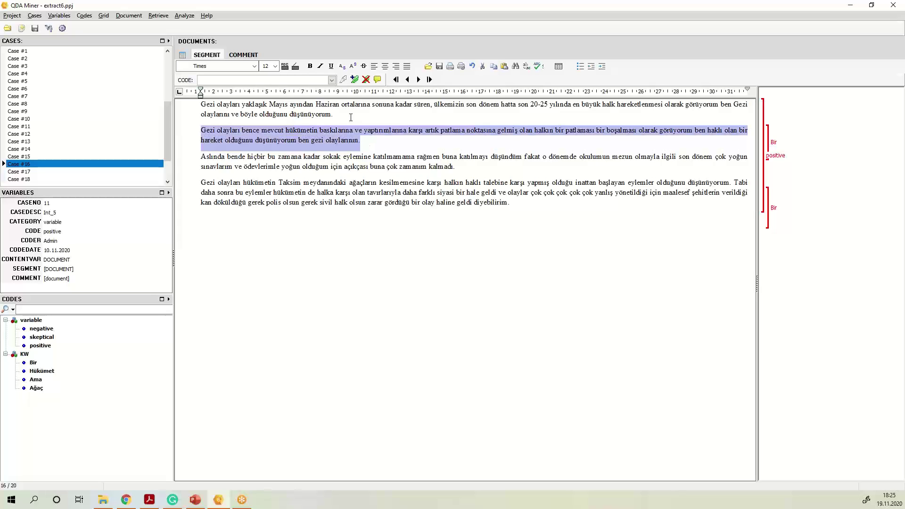
{"action": "left_click", "coordinate": [370, 168]}
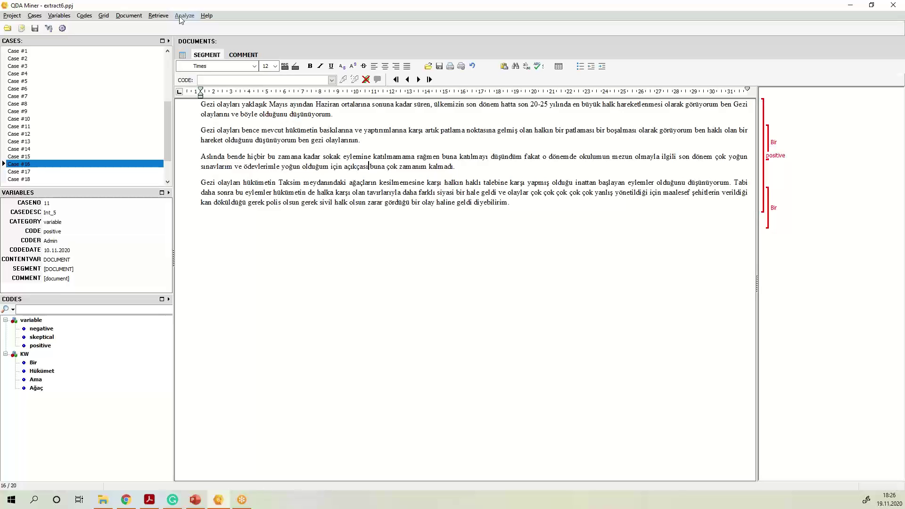
- Run a word frequency analysis on the extract6 project
{"action": "left_click", "coordinate": [158, 16]}
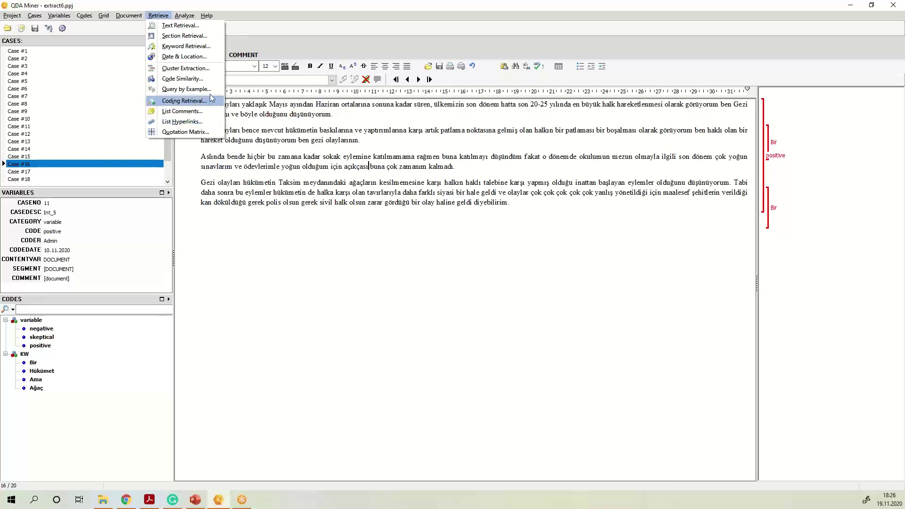
{"action": "mouse_move", "coordinate": [184, 17]}
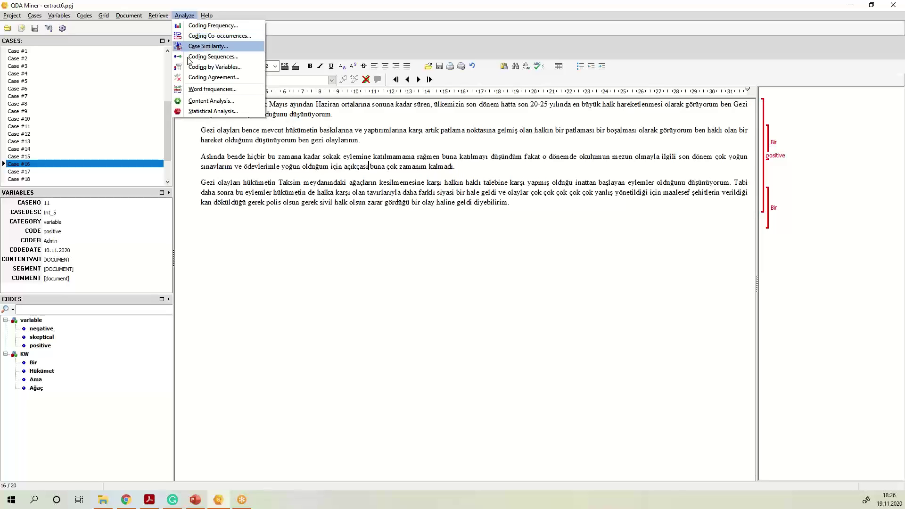
{"action": "left_click", "coordinate": [243, 89]}
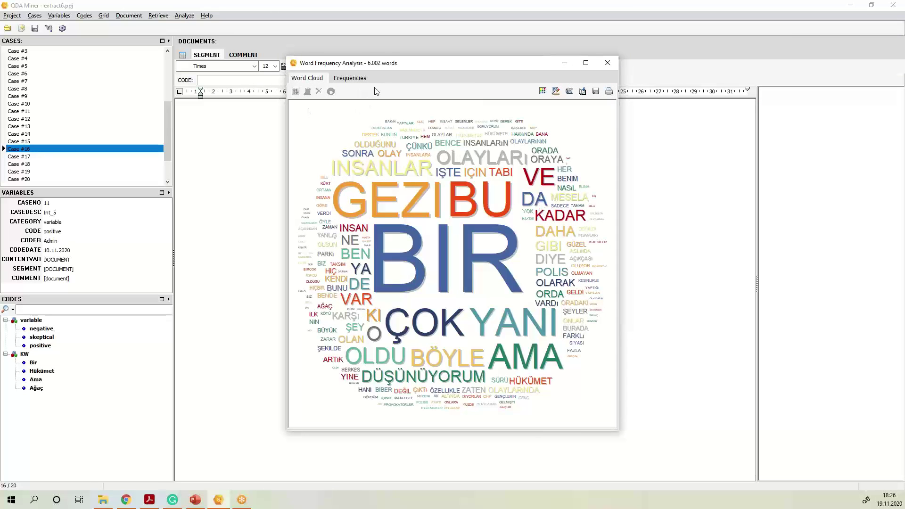
- Compare the word cloud with the frequency table, then view the stop words list and close it without changes
{"action": "left_click", "coordinate": [349, 79]}
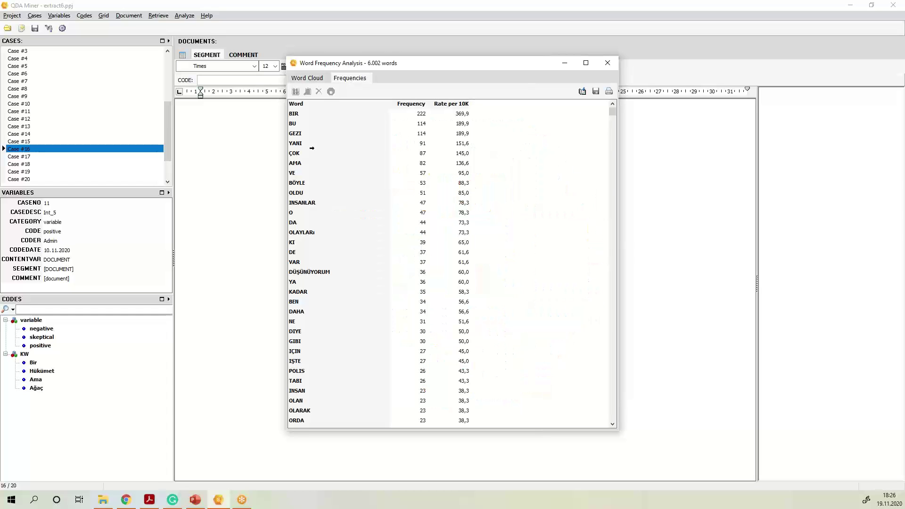
{"action": "left_click", "coordinate": [305, 80]}
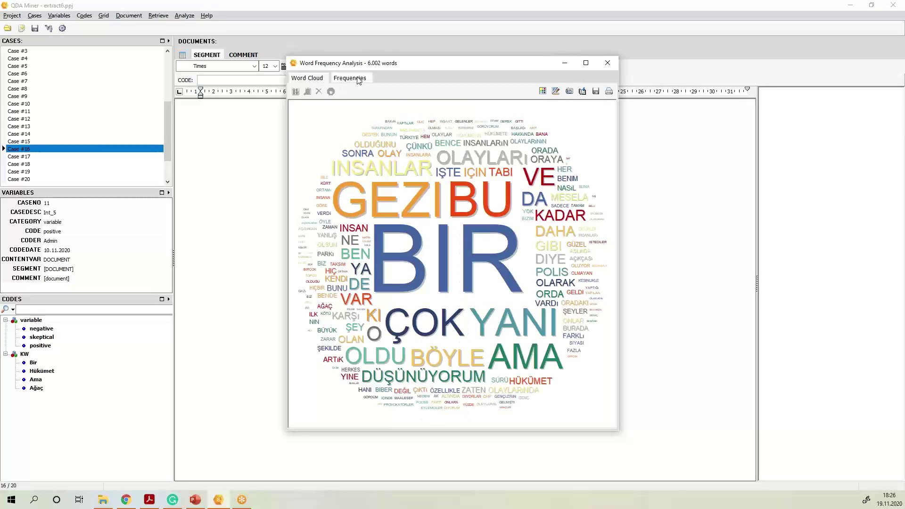
{"action": "left_click", "coordinate": [358, 80]}
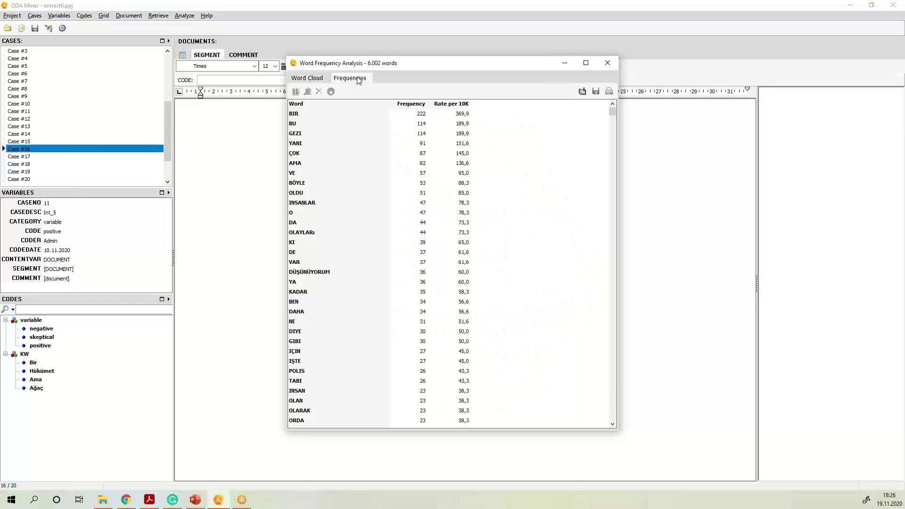
{"action": "left_click", "coordinate": [300, 82]}
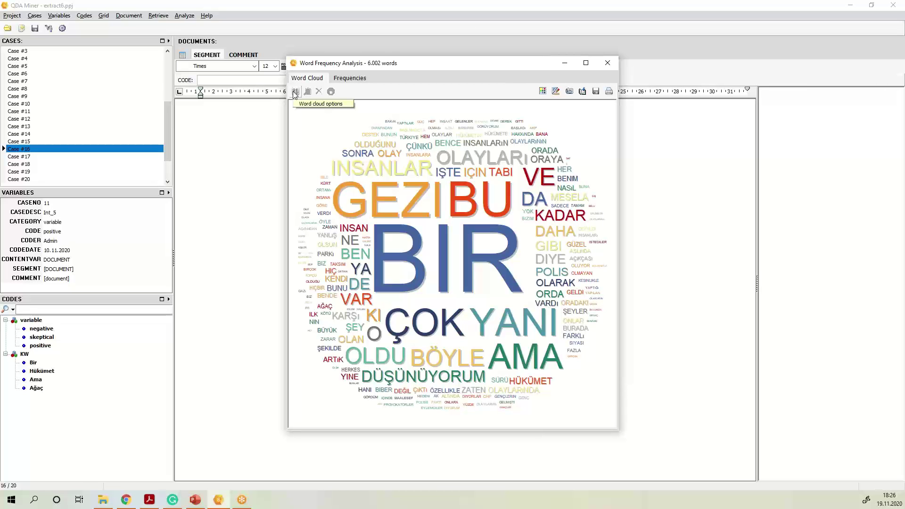
{"action": "left_click", "coordinate": [296, 92]}
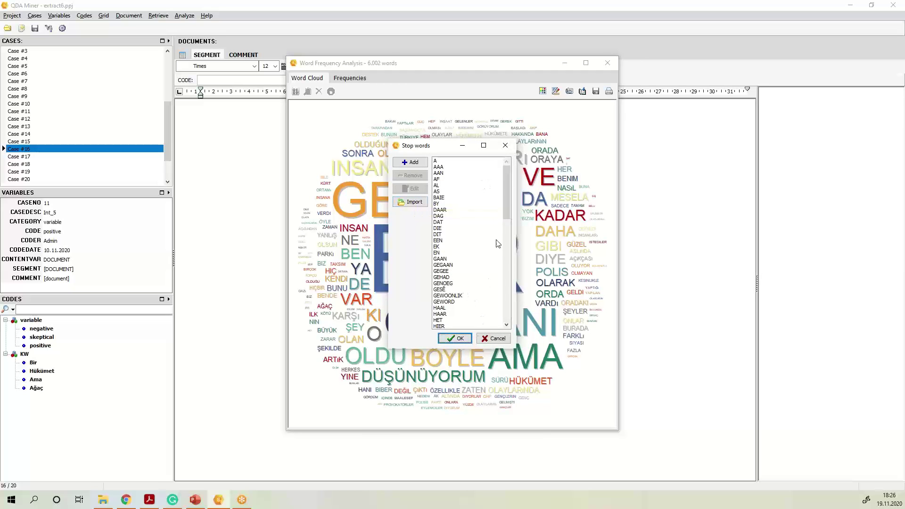
{"action": "left_click", "coordinate": [494, 340]}
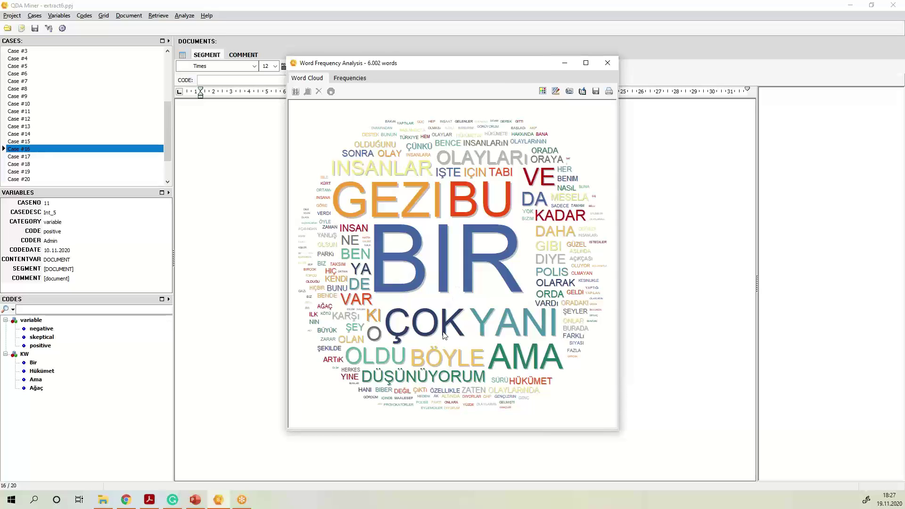
- Retrieve the sentences containing HÜKÜMET from the word cloud, look through the hits and close them
{"action": "left_click", "coordinate": [409, 194]}
{"action": "right_click", "coordinate": [539, 383]}
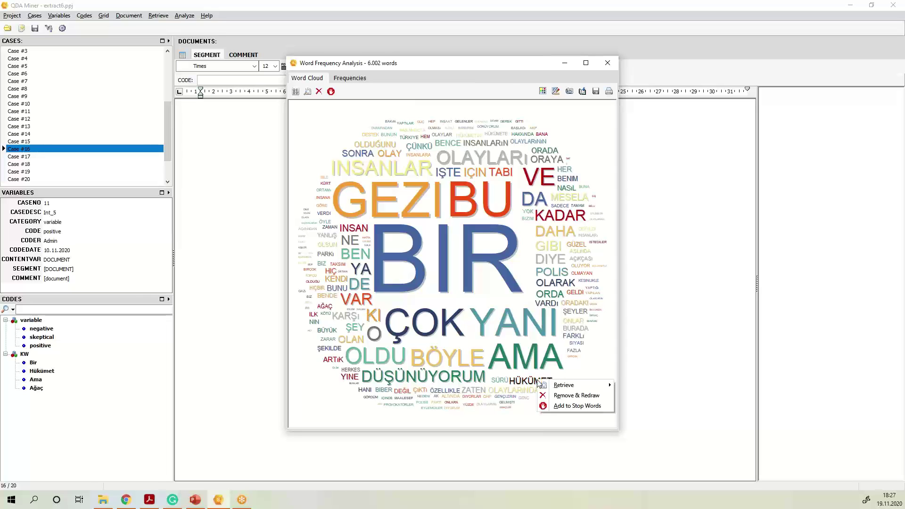
{"action": "mouse_move", "coordinate": [571, 385]}
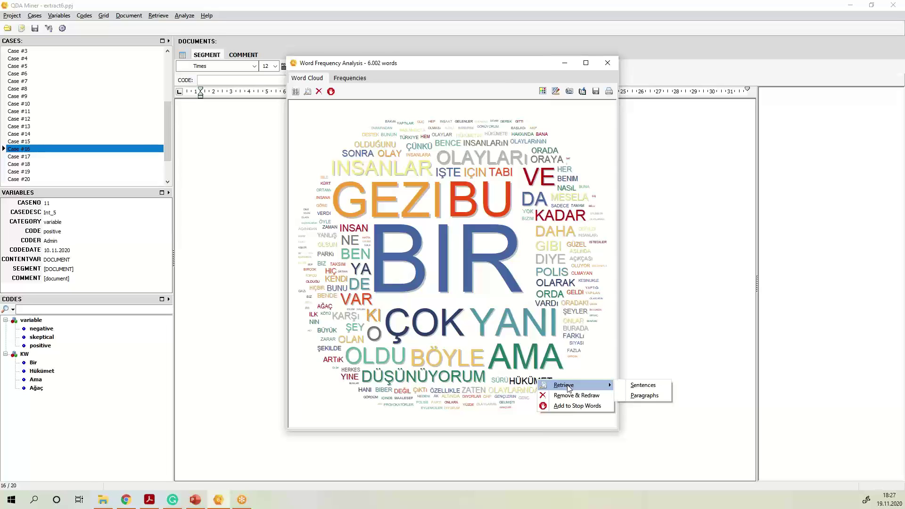
{"action": "left_click", "coordinate": [650, 387]}
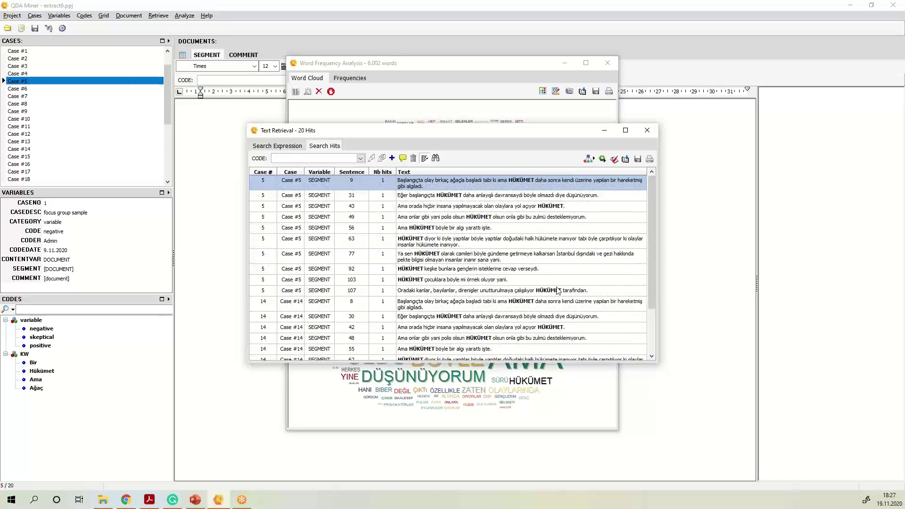
{"action": "scroll", "coordinate": [561, 285], "scroll_direction": "down", "scroll_amount": 5}
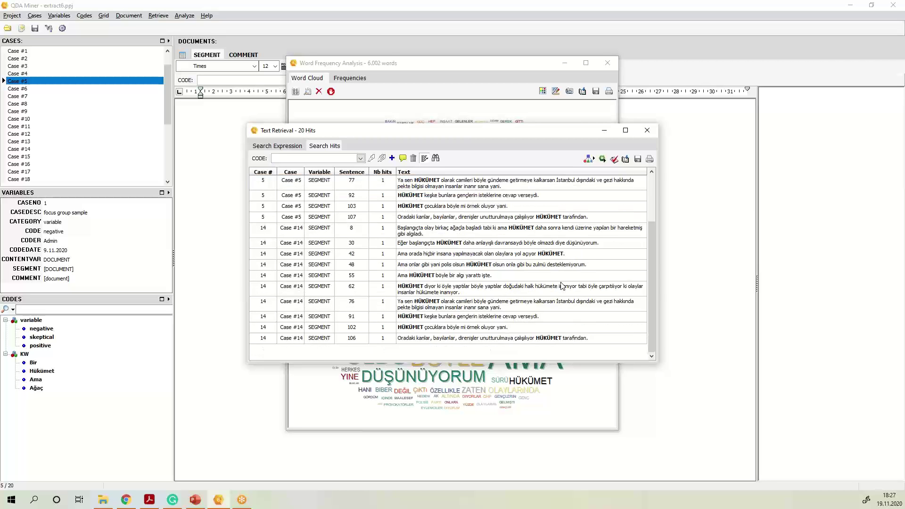
{"action": "scroll", "coordinate": [460, 201], "scroll_direction": "up", "scroll_amount": 5}
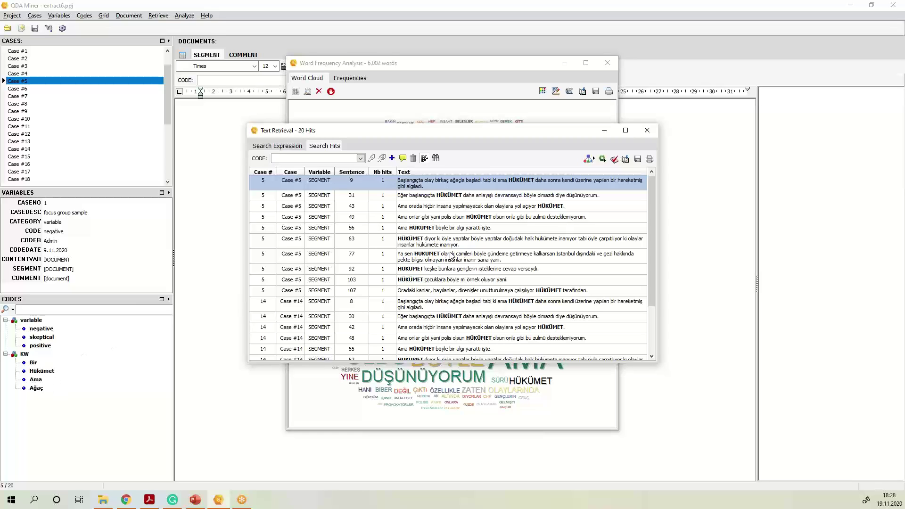
{"action": "left_click", "coordinate": [653, 134]}
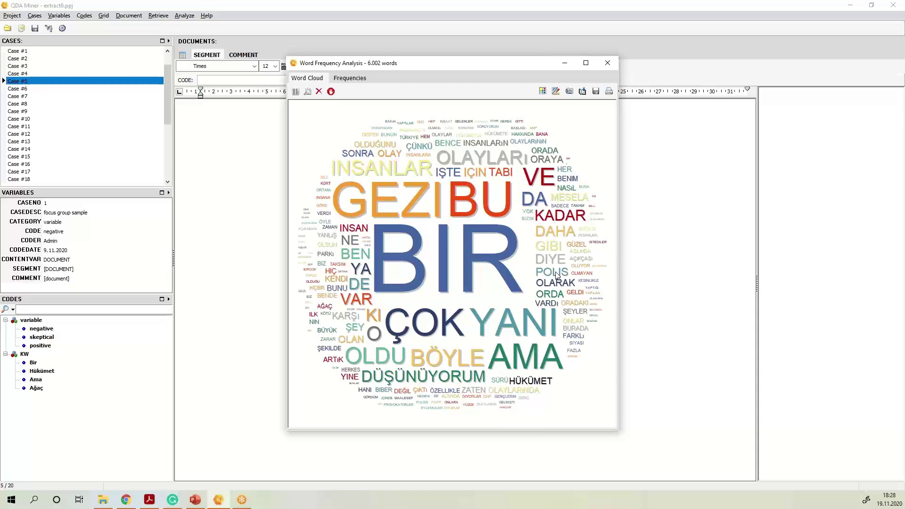
- Retrieve the sentences containing POLIS from the word cloud and look through the Case #4 hits
{"action": "right_click", "coordinate": [557, 274]}
{"action": "mouse_move", "coordinate": [596, 276]}
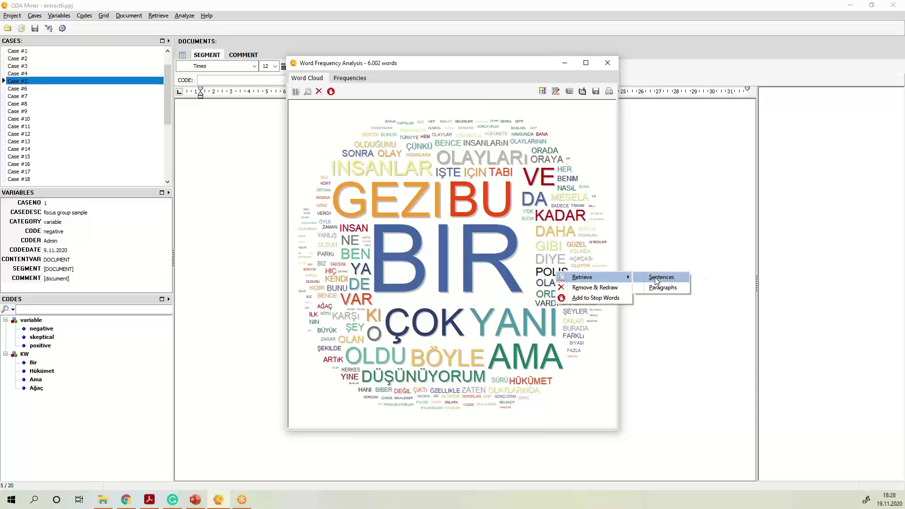
{"action": "left_click", "coordinate": [657, 278]}
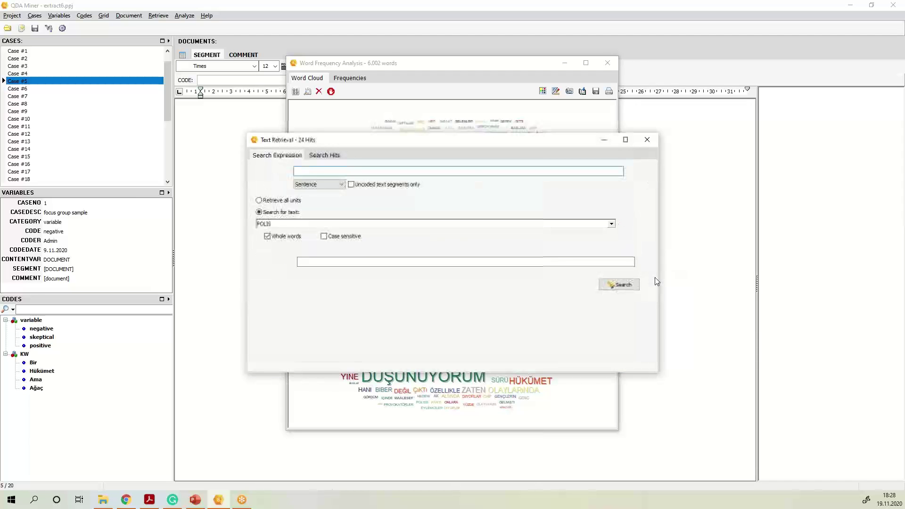
{"action": "left_click", "coordinate": [467, 206]}
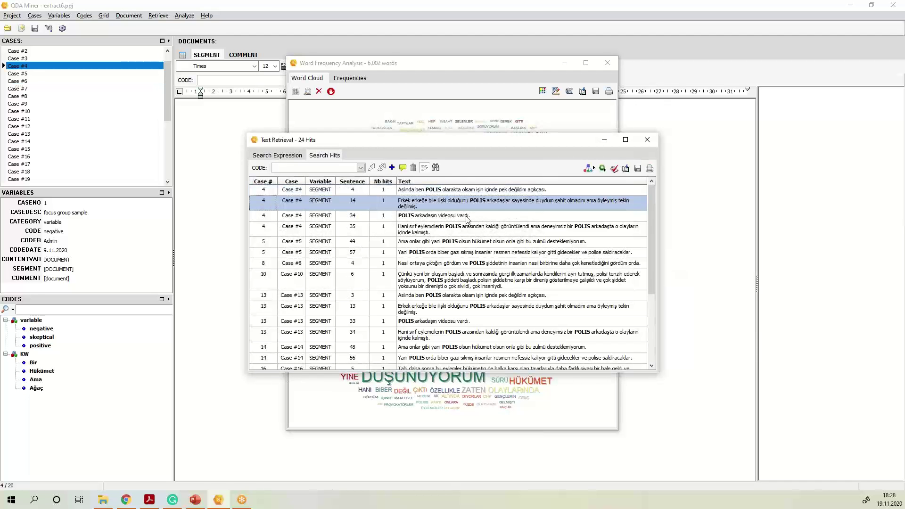
{"action": "left_click", "coordinate": [467, 218]}
{"action": "left_click", "coordinate": [469, 231]}
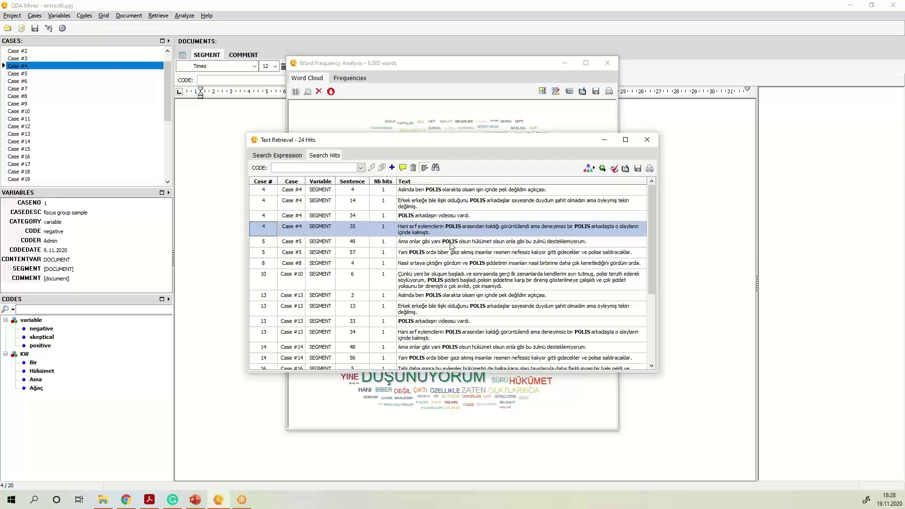
{"action": "mouse_move", "coordinate": [648, 243]}
{"action": "left_mouse_down"}
{"action": "mouse_move", "coordinate": [648, 321]}
{"action": "mouse_move", "coordinate": [652, 235]}
{"action": "left_mouse_up"}
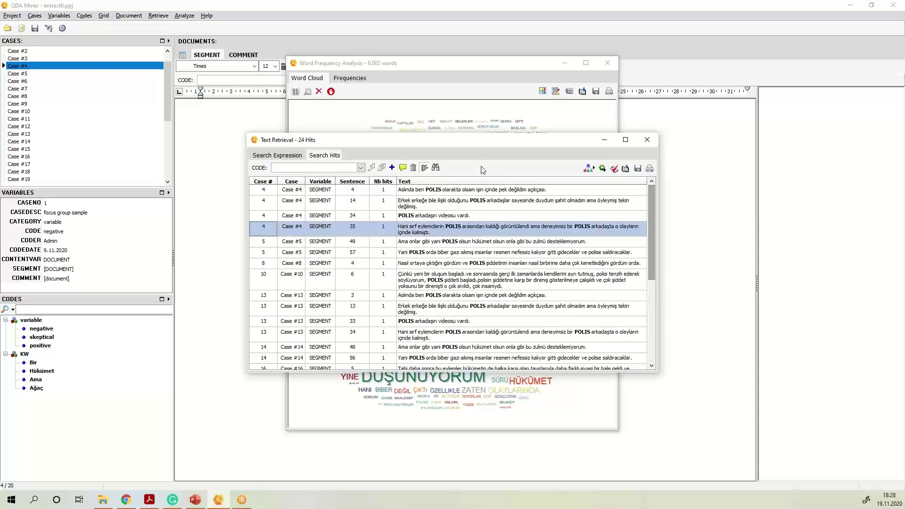
- Create a new code named Polis under the KW category
{"action": "left_click", "coordinate": [392, 168]}
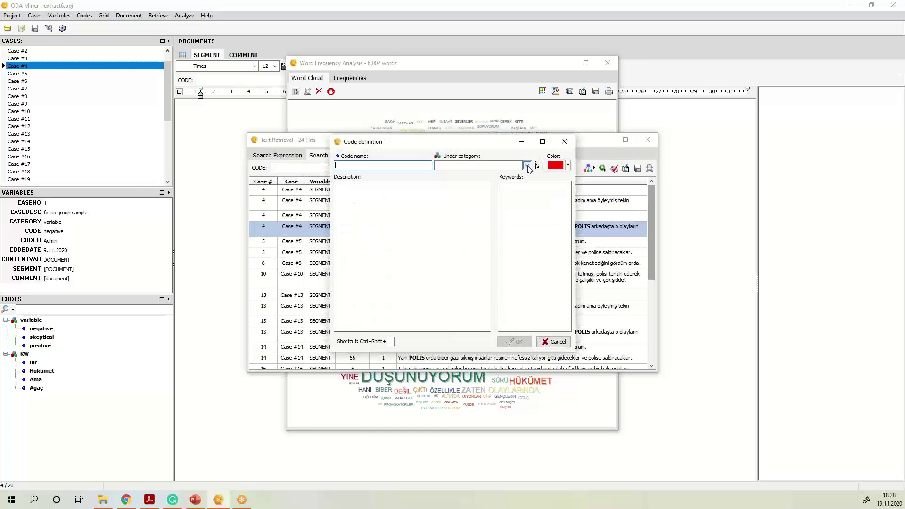
{"action": "left_click", "coordinate": [527, 166]}
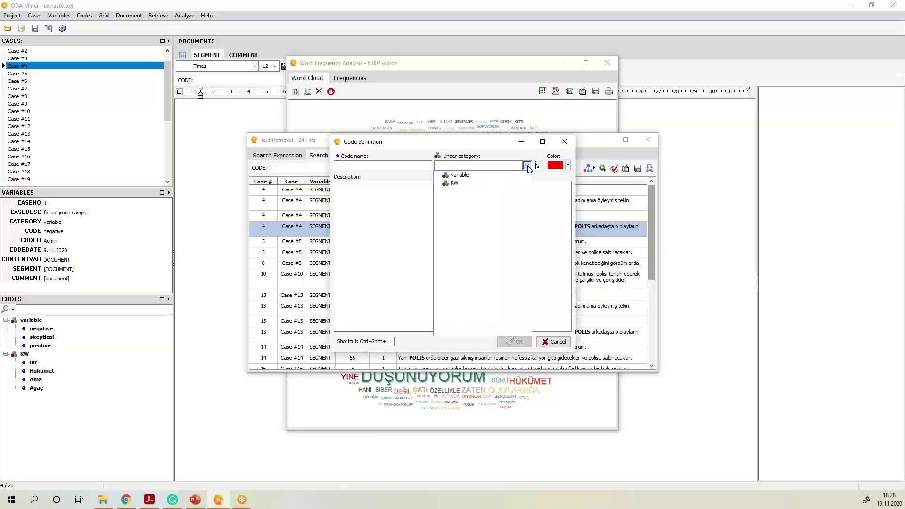
{"action": "left_click", "coordinate": [454, 185]}
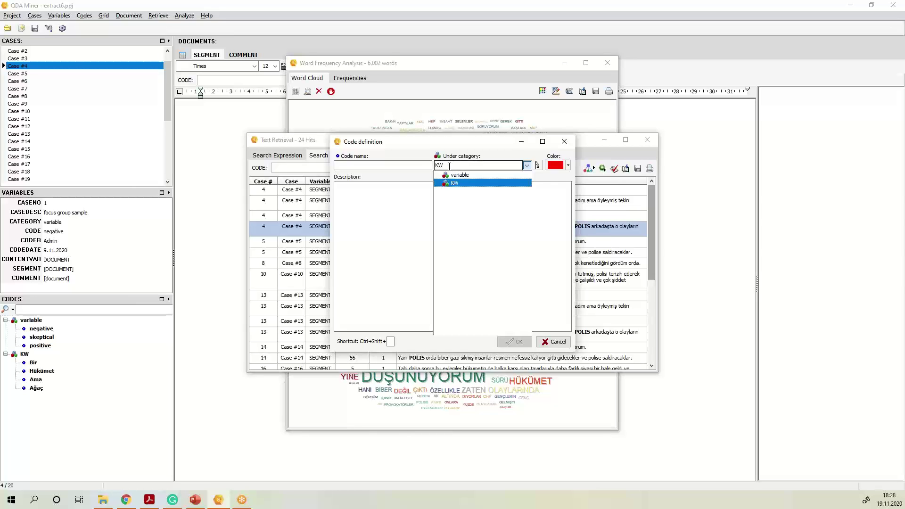
{"action": "left_click", "coordinate": [388, 166]}
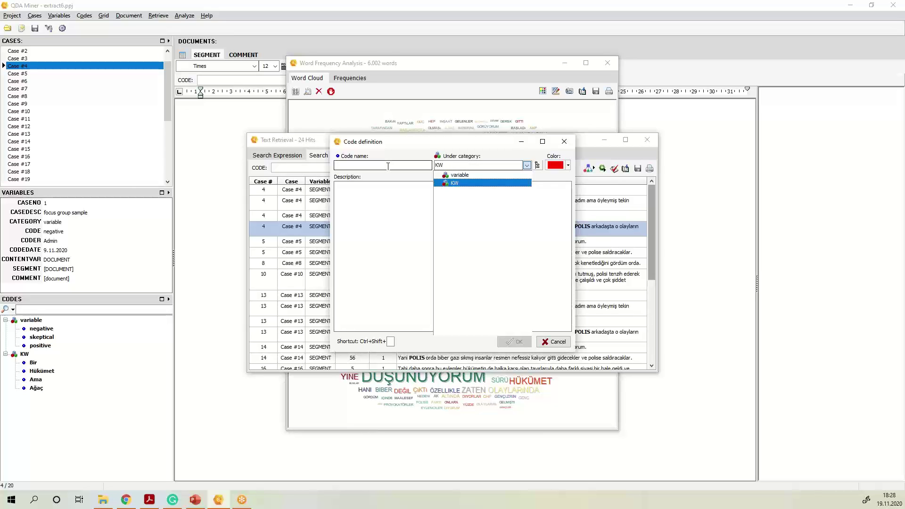
{"action": "left_click", "coordinate": [388, 166]}
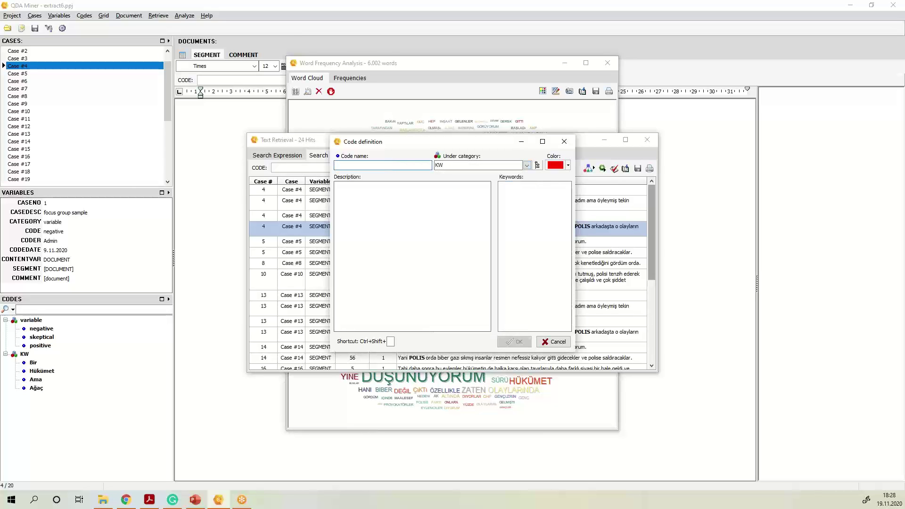
{"action": "type", "text": "Polis"}
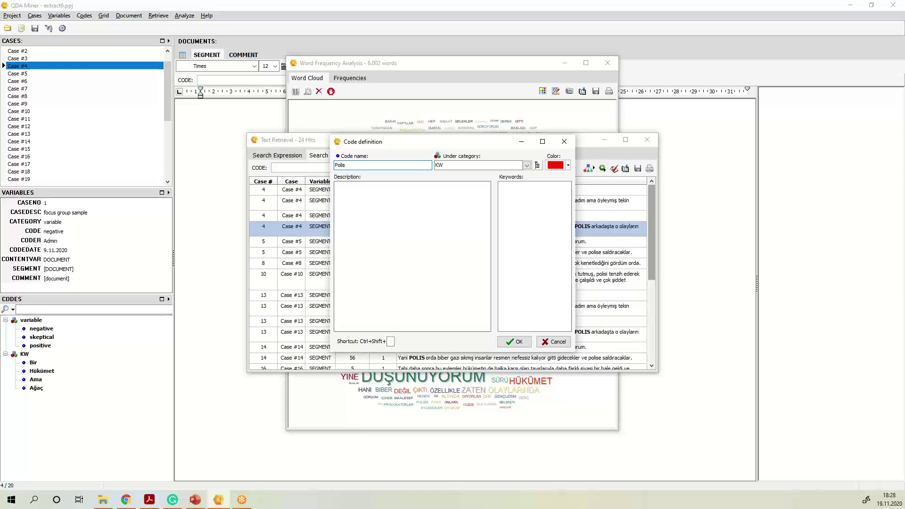
{"action": "left_click", "coordinate": [519, 342]}
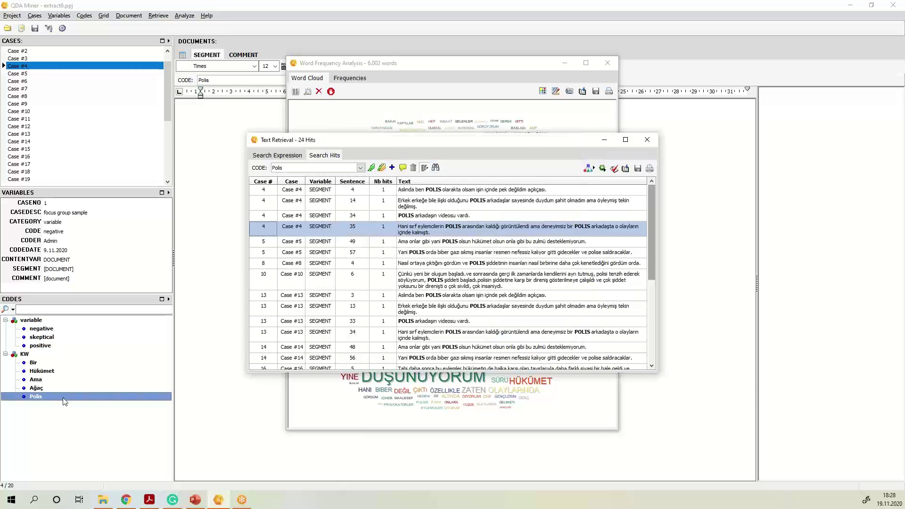
- Apply the Polis code to all retrieved sentences, then close the retrieval results and the word frequency analysis
{"action": "left_click", "coordinate": [429, 209]}
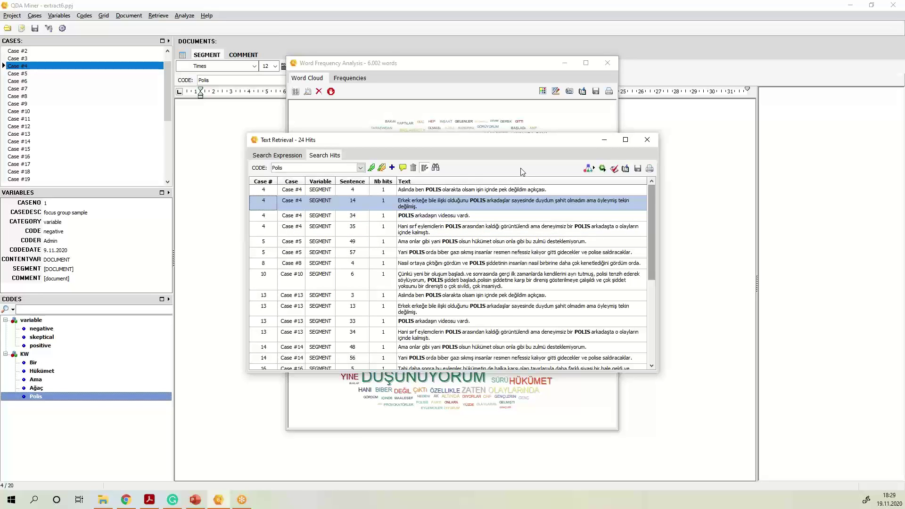
{"action": "left_click", "coordinate": [382, 169]}
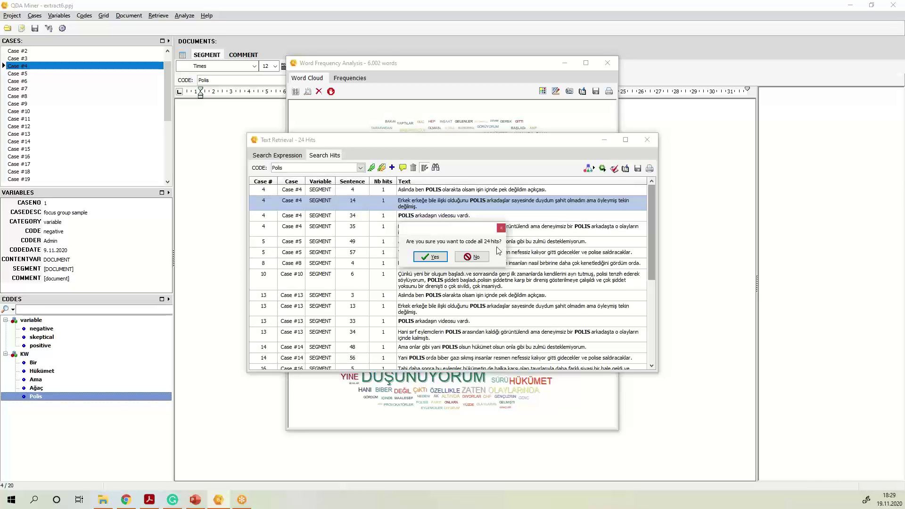
{"action": "left_click", "coordinate": [431, 257]}
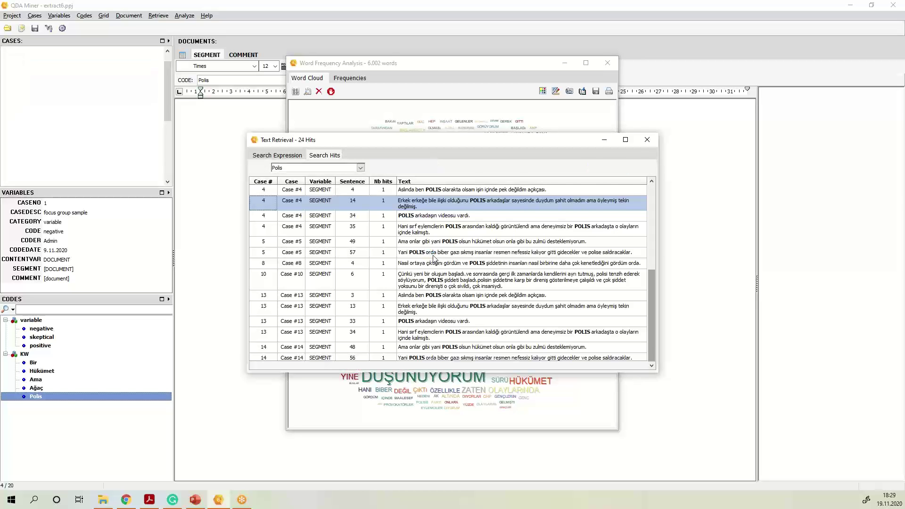
{"action": "left_click", "coordinate": [650, 143]}
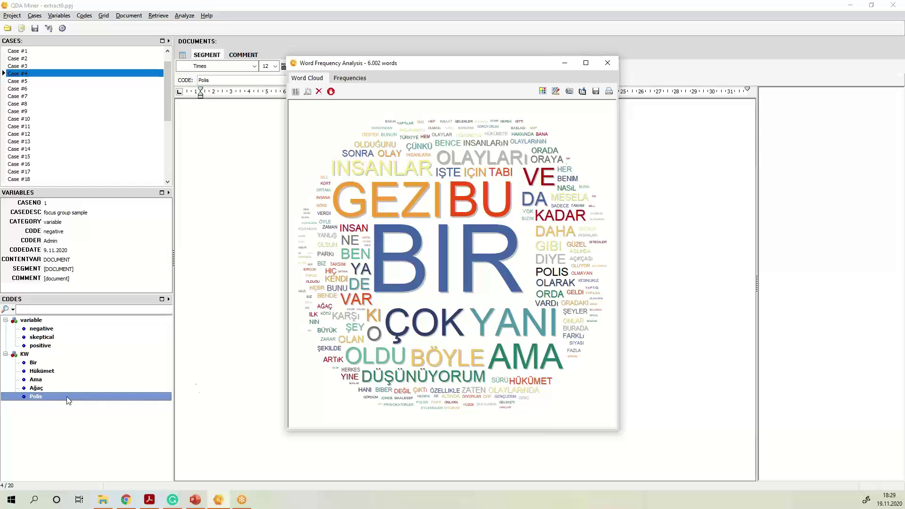
{"action": "left_click", "coordinate": [608, 63]}
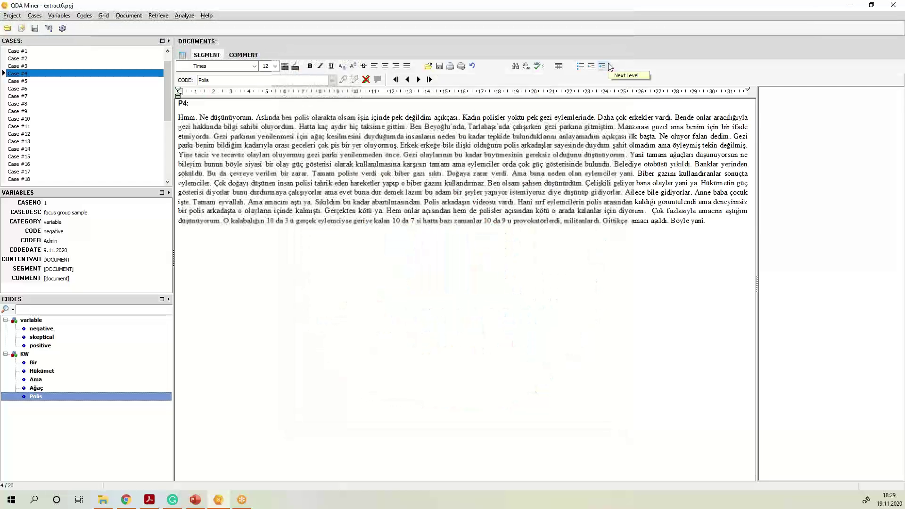
- Retrieve the segments coded Polis and append the fourth Case #4 segment as a quote to the report manager
{"action": "right_click", "coordinate": [83, 397]}
{"action": "left_click", "coordinate": [132, 313]}
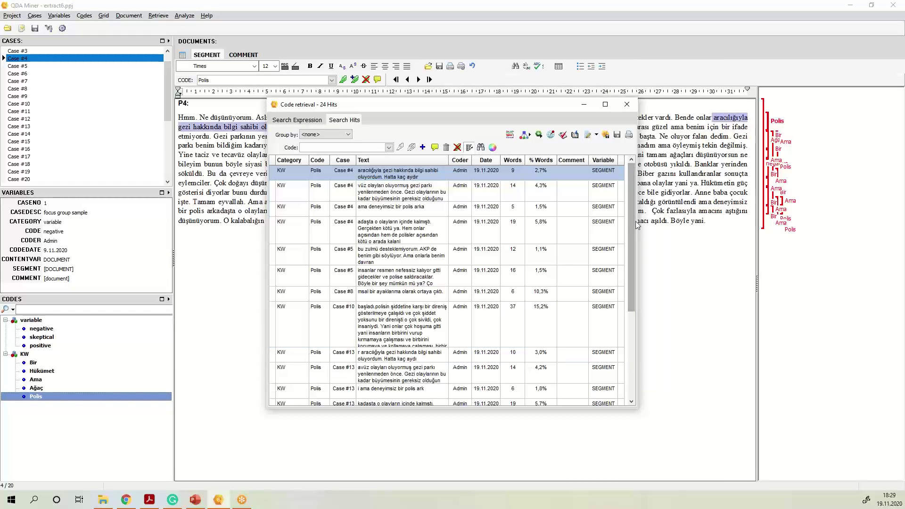
{"action": "left_click_drag", "start_coordinate": [453, 109], "coordinate": [386, 111]}
{"action": "left_click", "coordinate": [367, 237]}
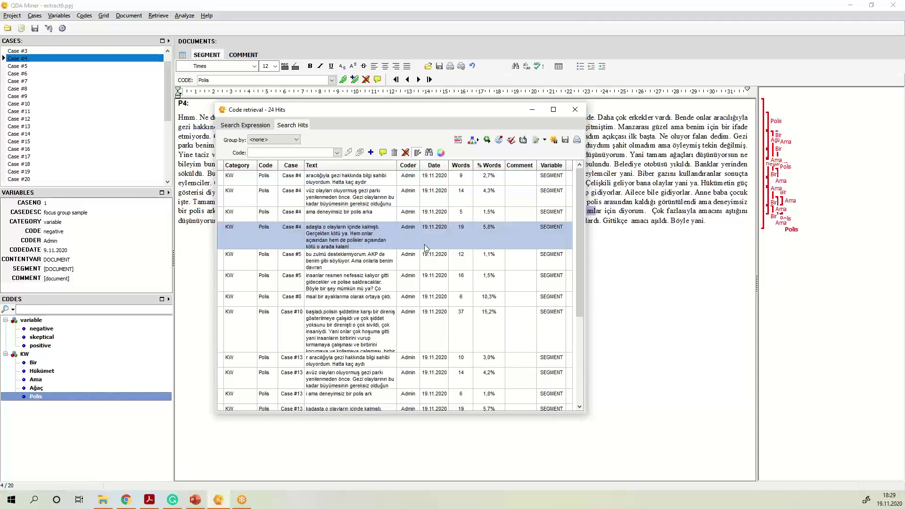
{"action": "left_click", "coordinate": [383, 153]}
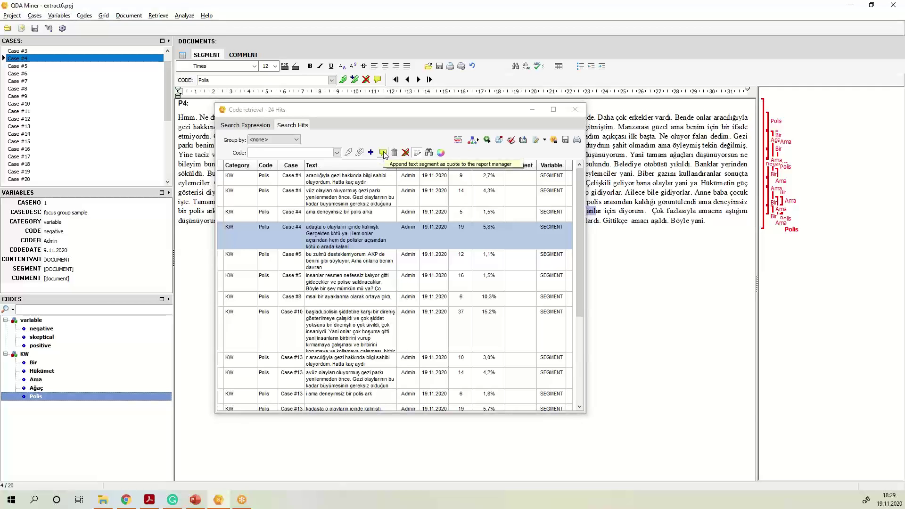
- Examine the Polis segments from Case #5, Case #8 and Case #10, close the results and clear the text highlight
{"action": "left_click", "coordinate": [353, 289]}
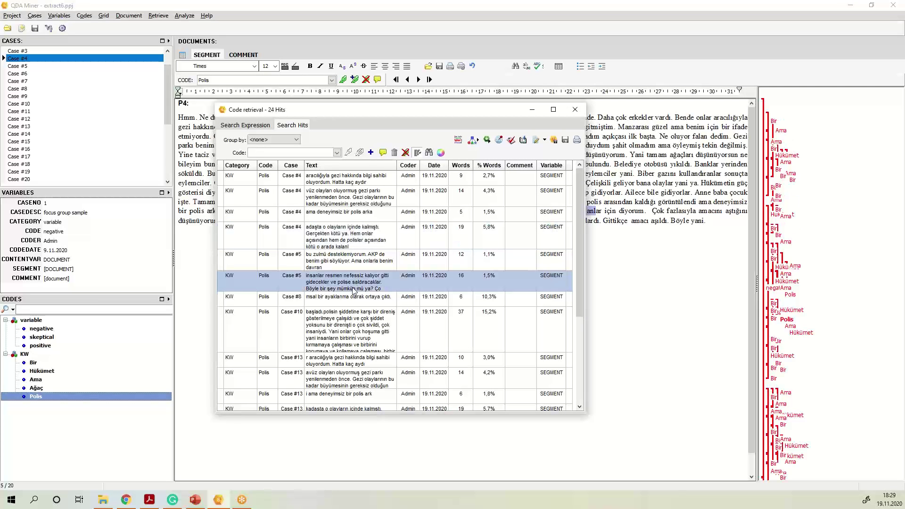
{"action": "left_click", "coordinate": [354, 298]}
{"action": "left_click", "coordinate": [353, 320]}
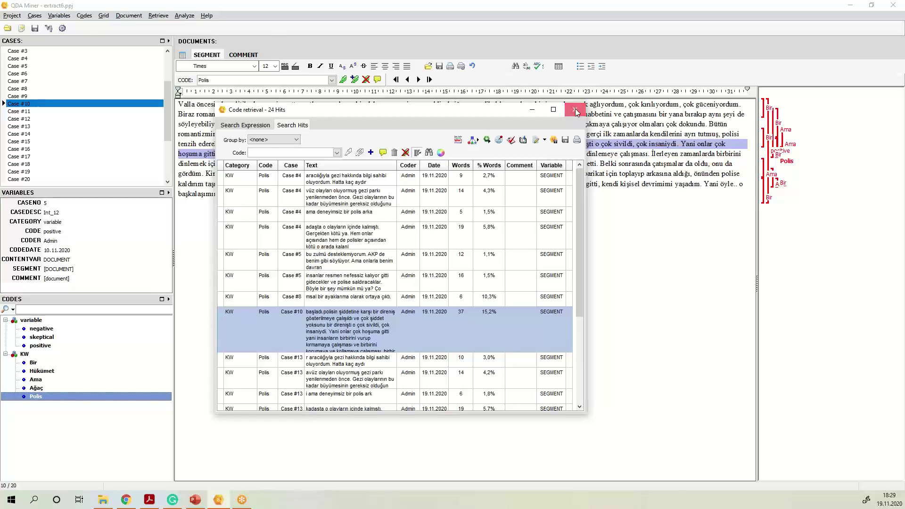
{"action": "left_click", "coordinate": [576, 111]}
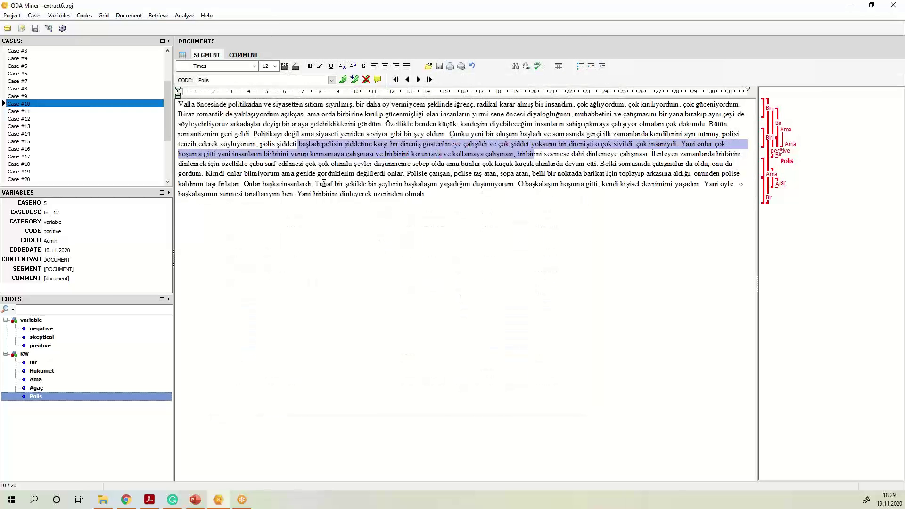
{"action": "left_click", "coordinate": [324, 184]}
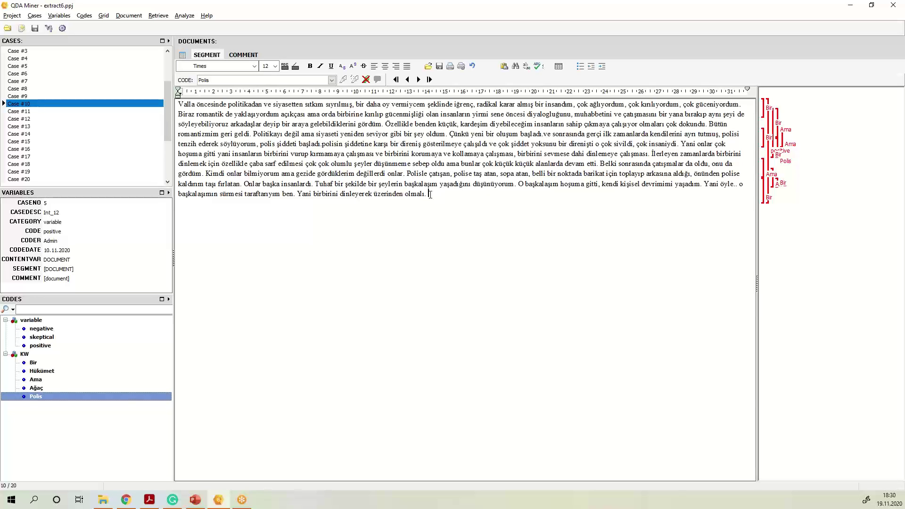
- Run the word frequency analysis again, view the retrieval options for the word BEN and close the analysis
{"action": "left_click", "coordinate": [183, 16]}
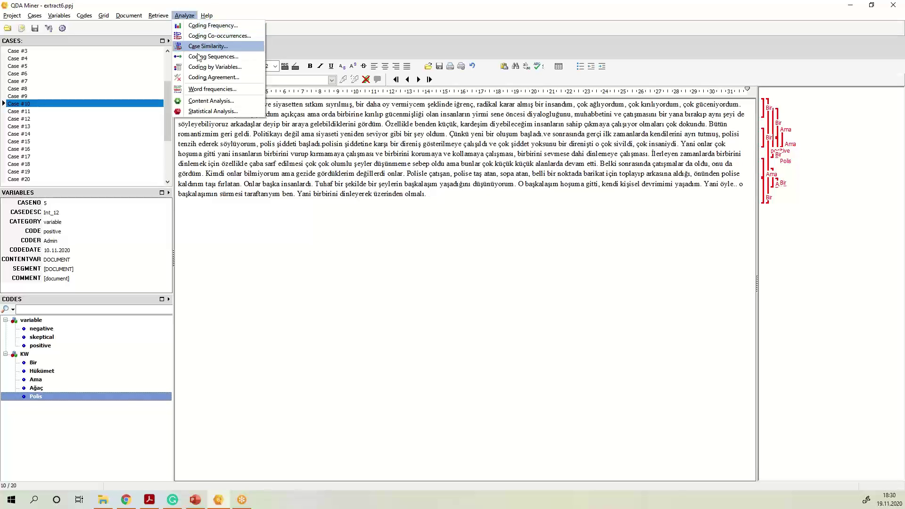
{"action": "left_click", "coordinate": [204, 89]}
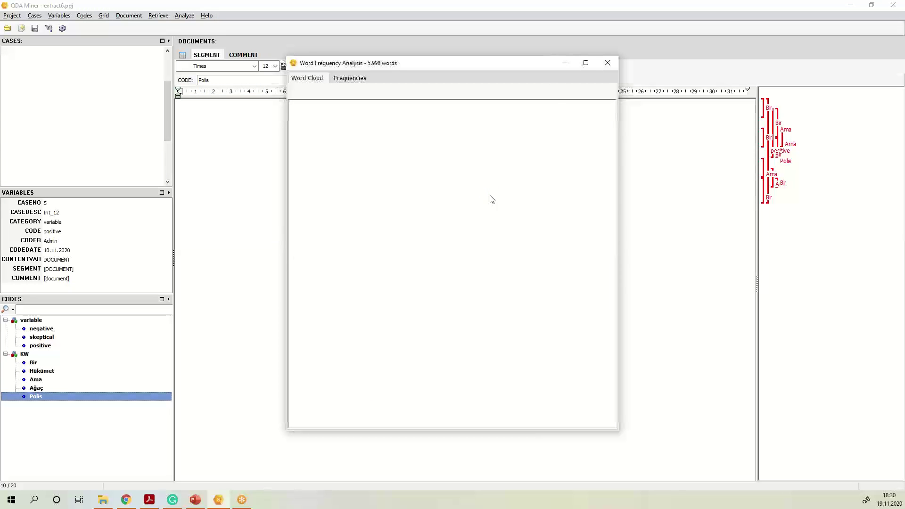
{"action": "right_click", "coordinate": [352, 257]}
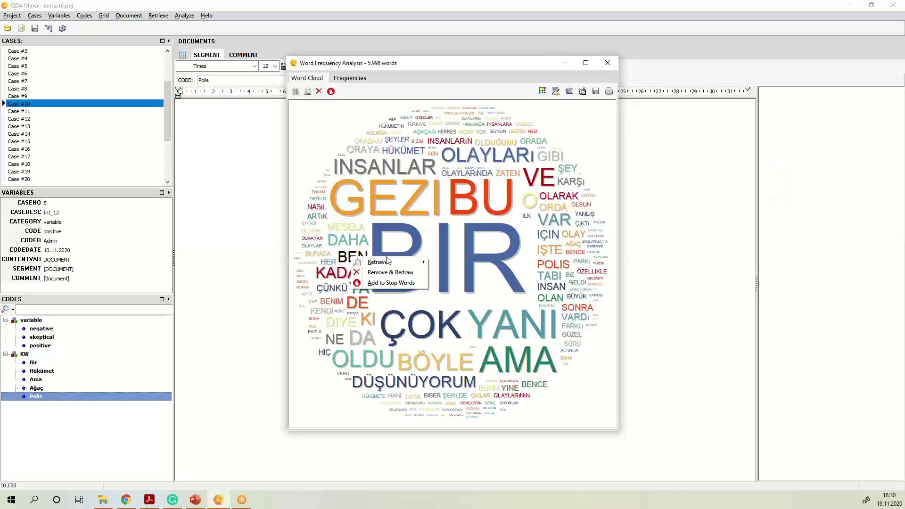
{"action": "mouse_move", "coordinate": [389, 263]}
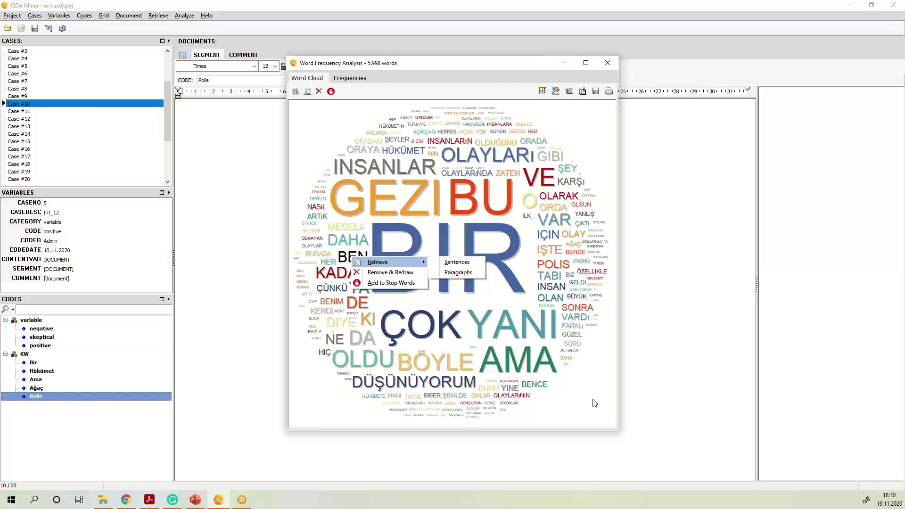
{"action": "left_click", "coordinate": [608, 63]}
{"action": "left_click", "coordinate": [608, 62]}
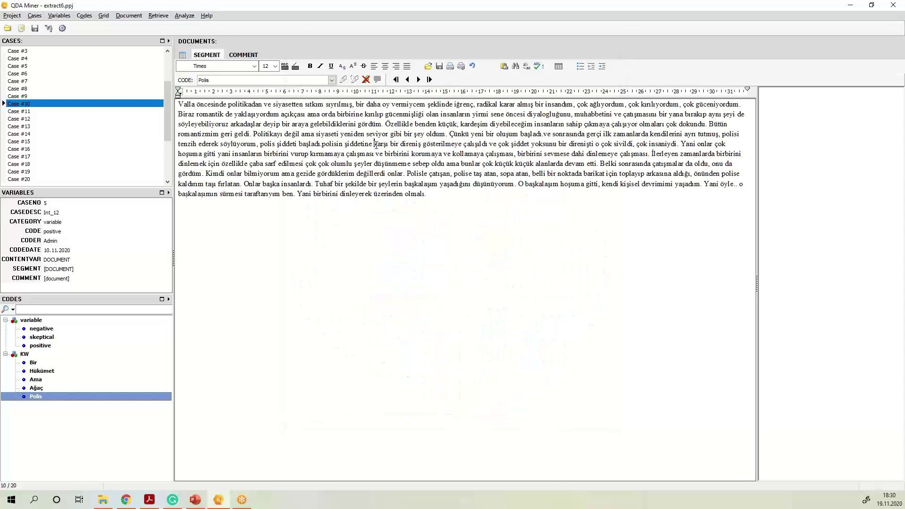
- Run a cluster extraction on the sentences of the SEGMENT documents and open the medium clusters for coding
{"action": "left_click", "coordinate": [158, 15]}
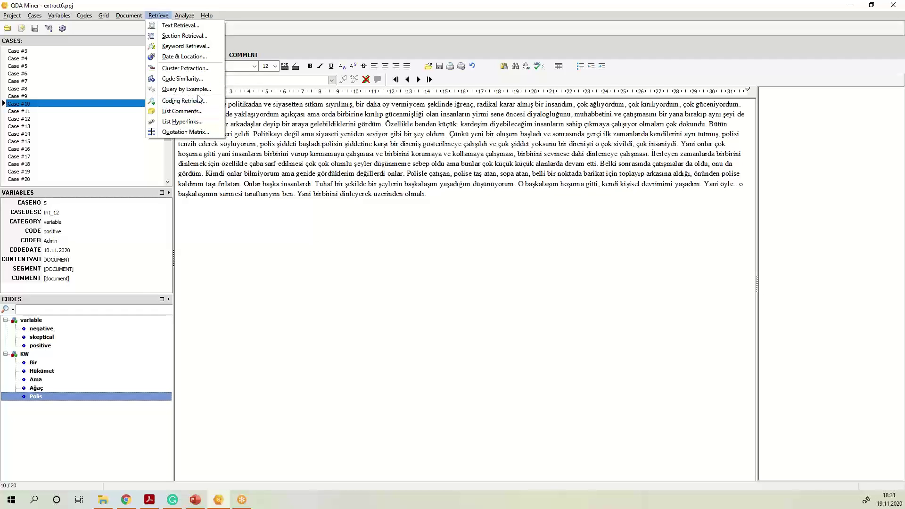
{"action": "left_click", "coordinate": [195, 71]}
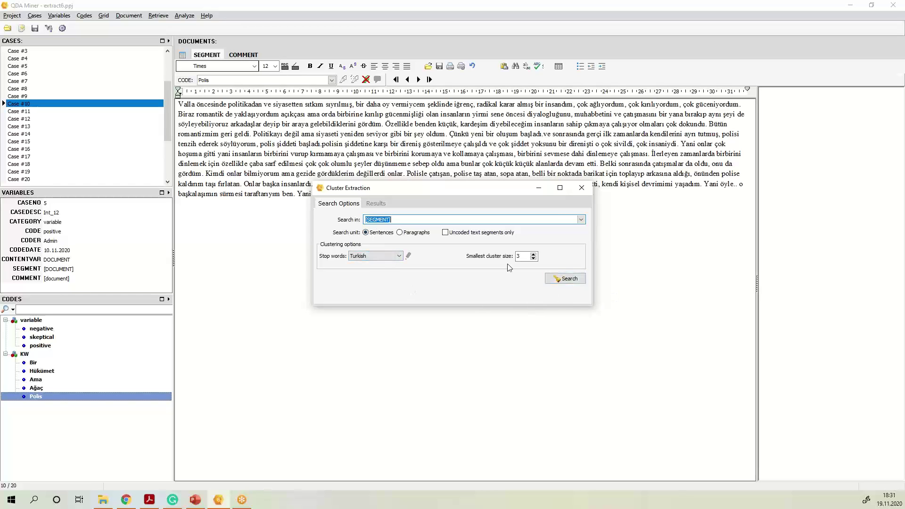
{"action": "left_click", "coordinate": [564, 279]}
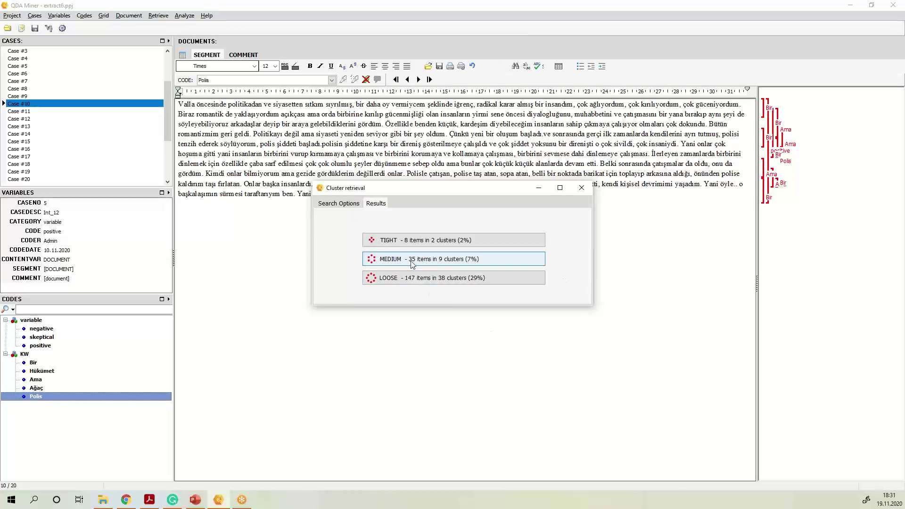
{"action": "left_click", "coordinate": [487, 263]}
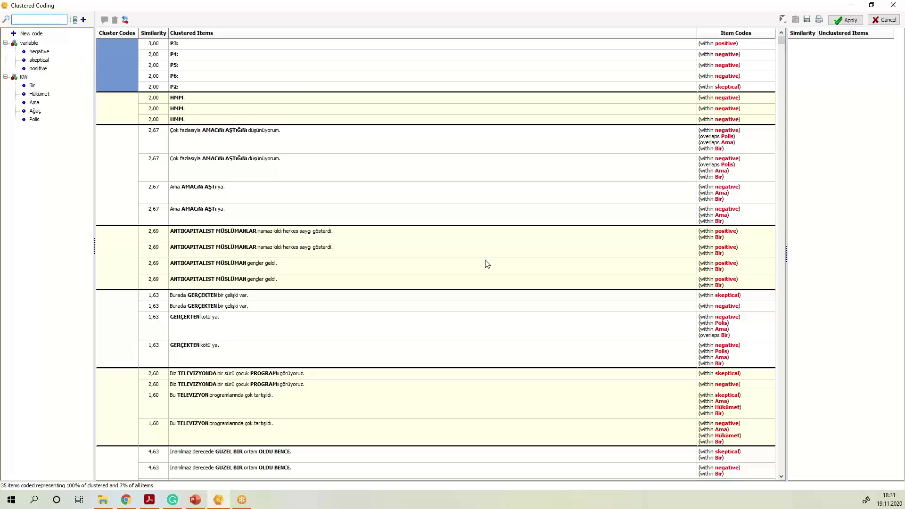
{"action": "scroll", "coordinate": [487, 264], "scroll_direction": "down", "scroll_amount": 6}
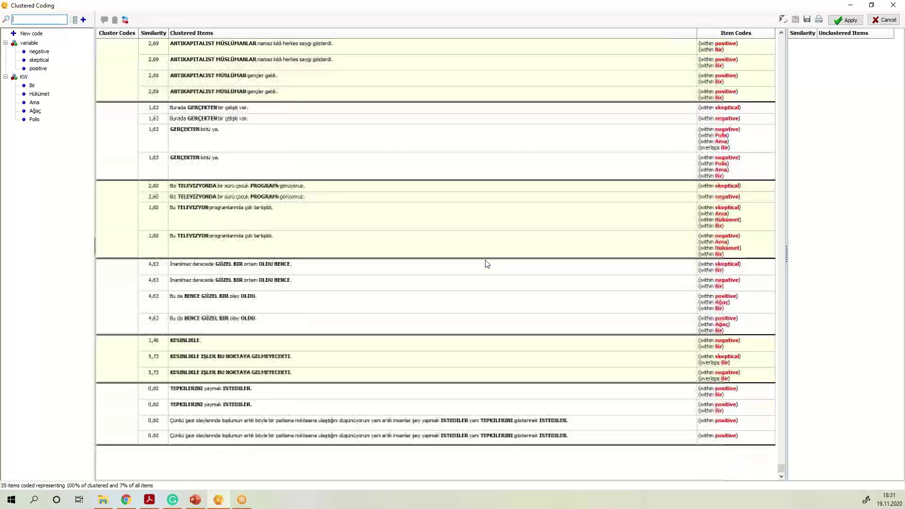
{"action": "scroll", "coordinate": [487, 263], "scroll_direction": "up", "scroll_amount": 6}
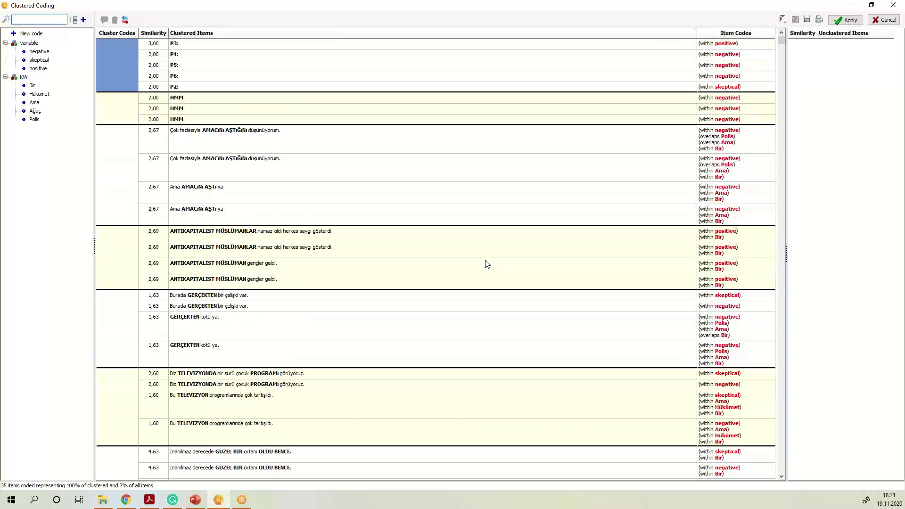
- Assign the Ağaç code to the cluster of AMACINI AŞTI sentences
{"action": "left_click", "coordinate": [123, 259]}
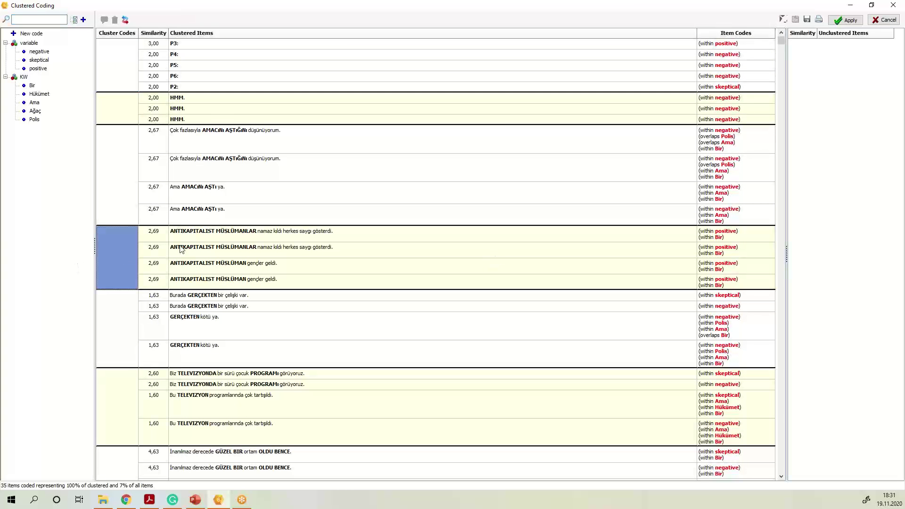
{"action": "left_click", "coordinate": [263, 170]}
{"action": "left_click", "coordinate": [118, 155]}
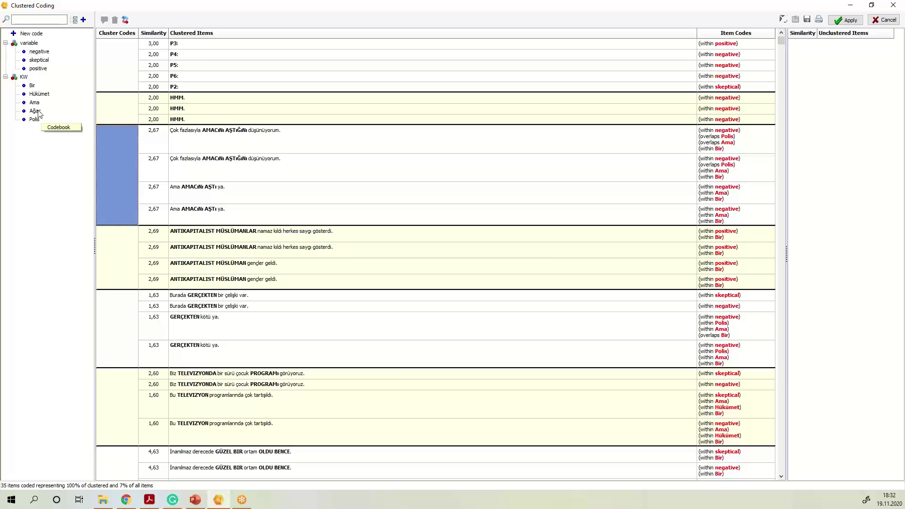
{"action": "left_click_drag", "start_coordinate": [35, 113], "coordinate": [126, 176]}
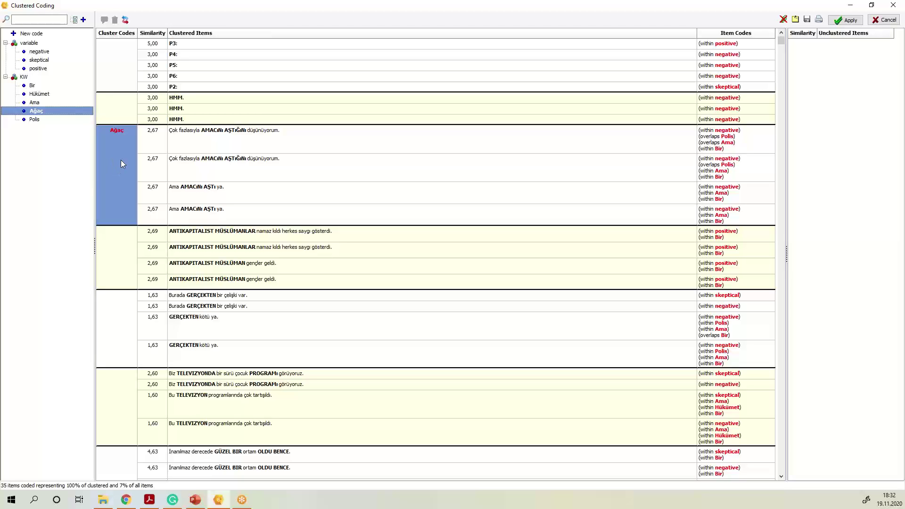
- Create the code "amacını aştı" under a new category "qualitative codes" and assign it to the AMACINI AŞTI cluster
{"action": "left_click", "coordinate": [83, 21]}
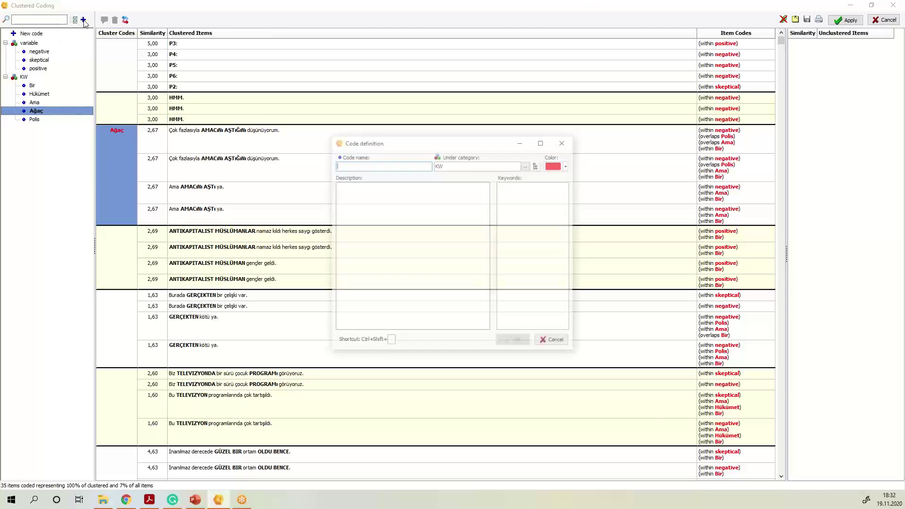
{"action": "left_click", "coordinate": [527, 166]}
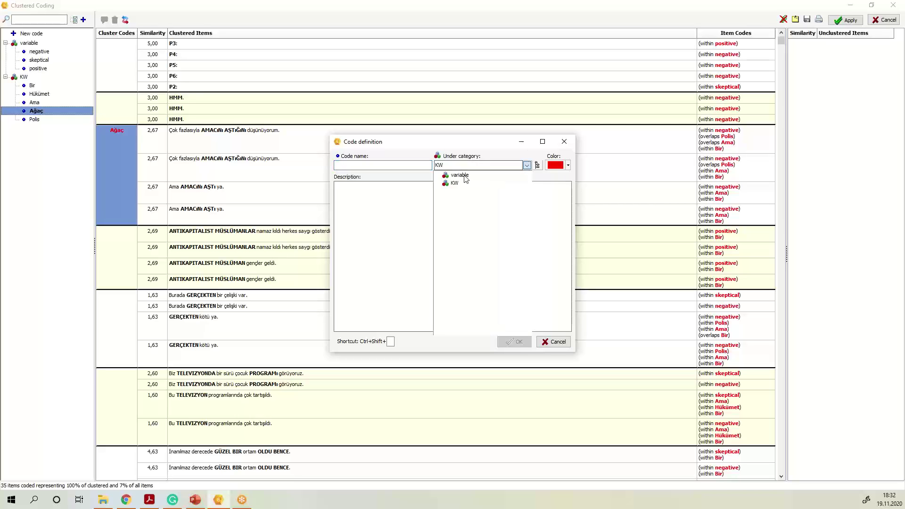
{"action": "left_click", "coordinate": [443, 166]}
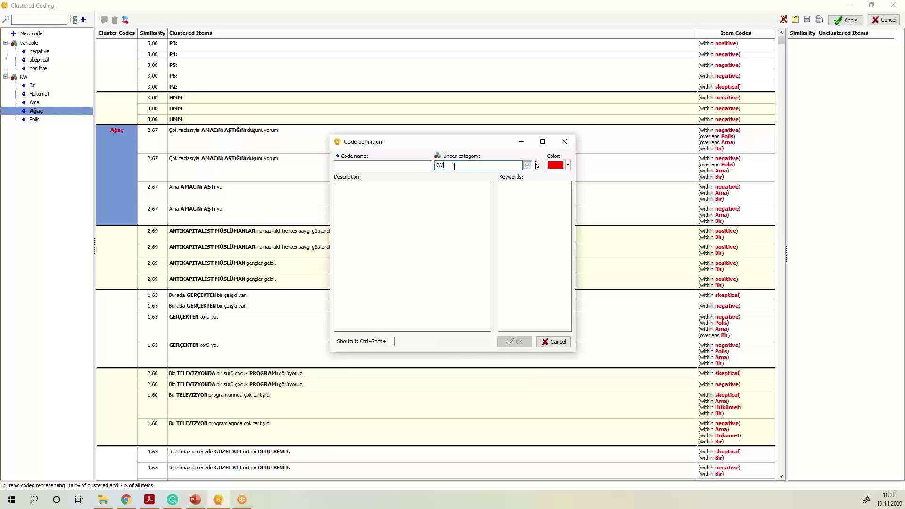
{"action": "left_click_drag", "start_coordinate": [443, 166], "coordinate": [434, 168]}
{"action": "type", "text": "qualitative codes"}
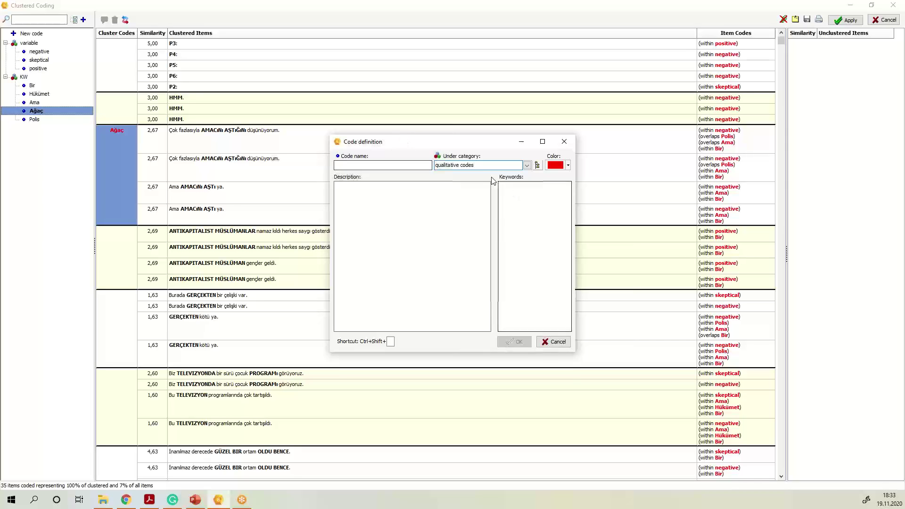
{"action": "left_click", "coordinate": [345, 164]}
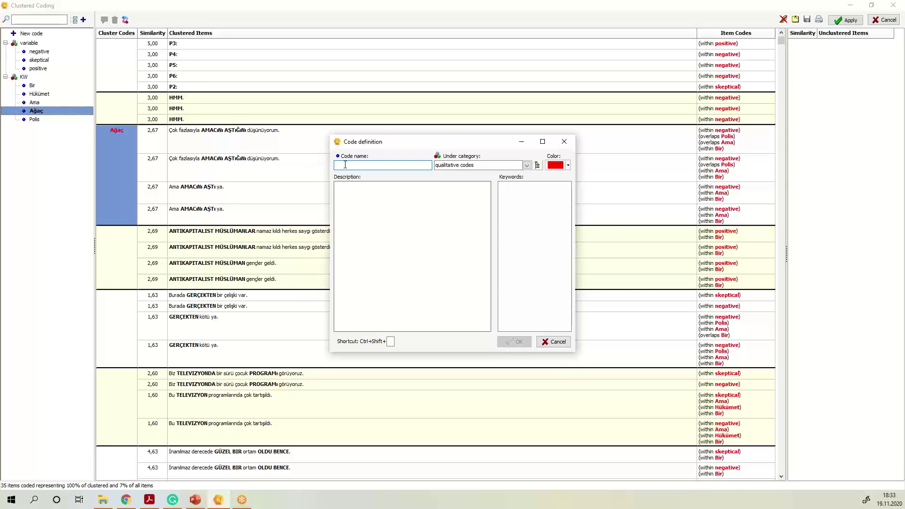
{"action": "type", "text": "amacını aştı"}
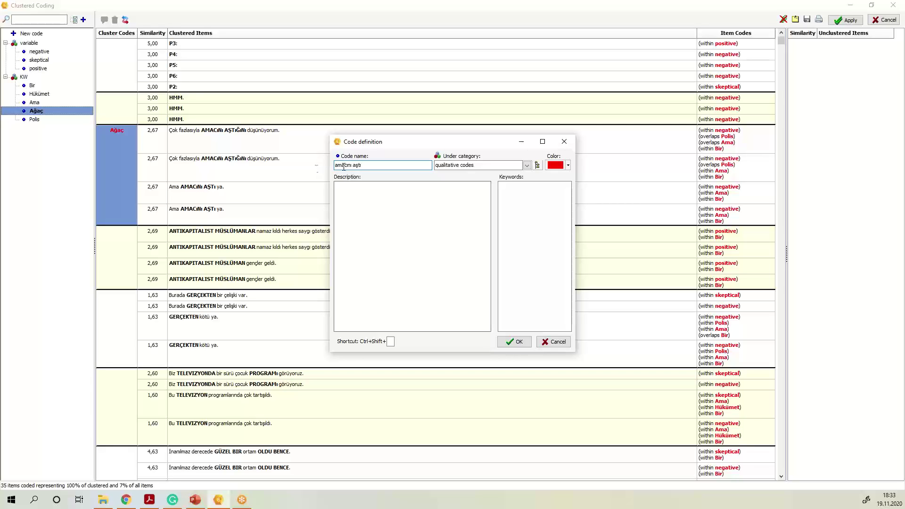
{"action": "left_click_drag", "start_coordinate": [386, 141], "coordinate": [414, 141]}
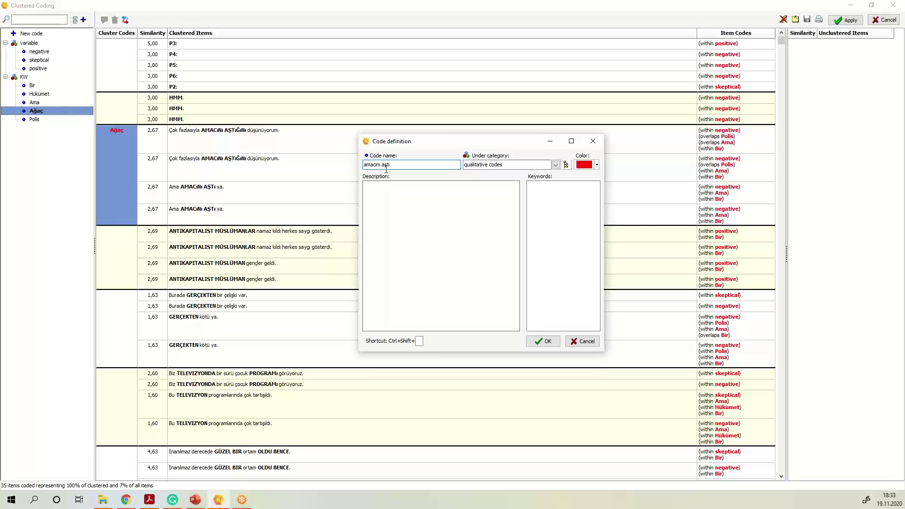
{"action": "left_click", "coordinate": [541, 341]}
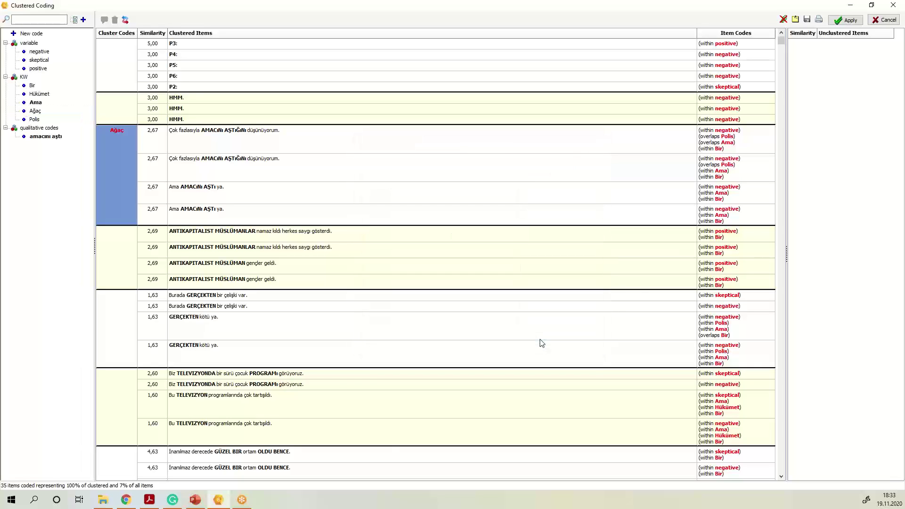
{"action": "left_click_drag", "start_coordinate": [56, 137], "coordinate": [115, 155]}
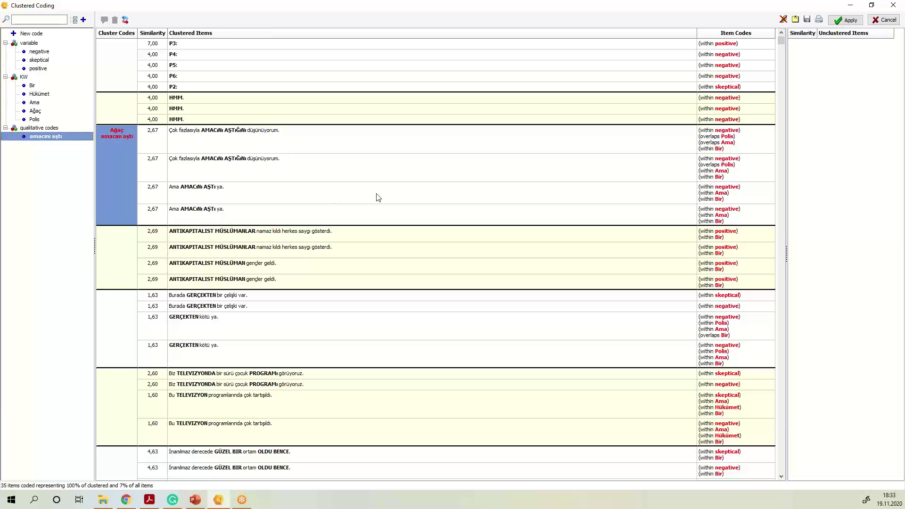
- Add the ANTIKAPITALIST MÜSLÜMANLAR cluster to a new code "Antikapitalist Müslümanlar" under the qualitative codes category
{"action": "left_click", "coordinate": [123, 256]}
{"action": "left_click", "coordinate": [124, 259]}
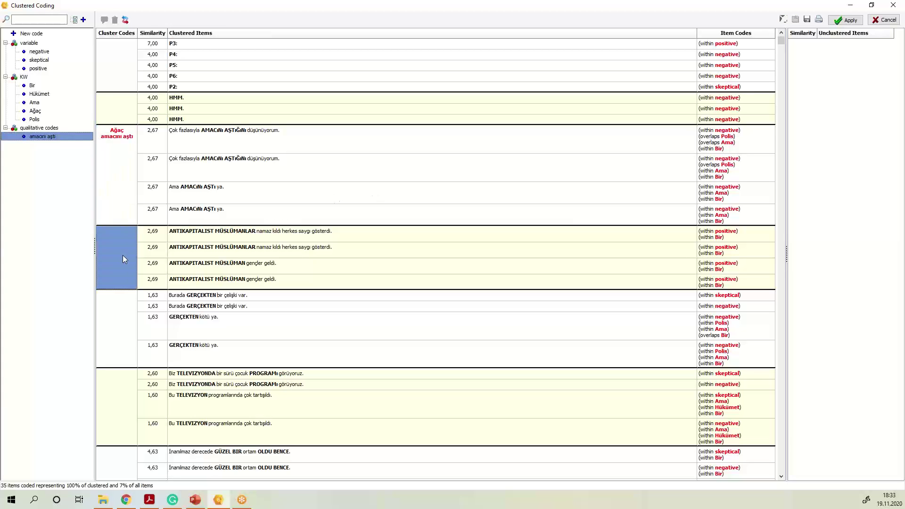
{"action": "left_click", "coordinate": [781, 476]}
{"action": "left_click", "coordinate": [781, 477]}
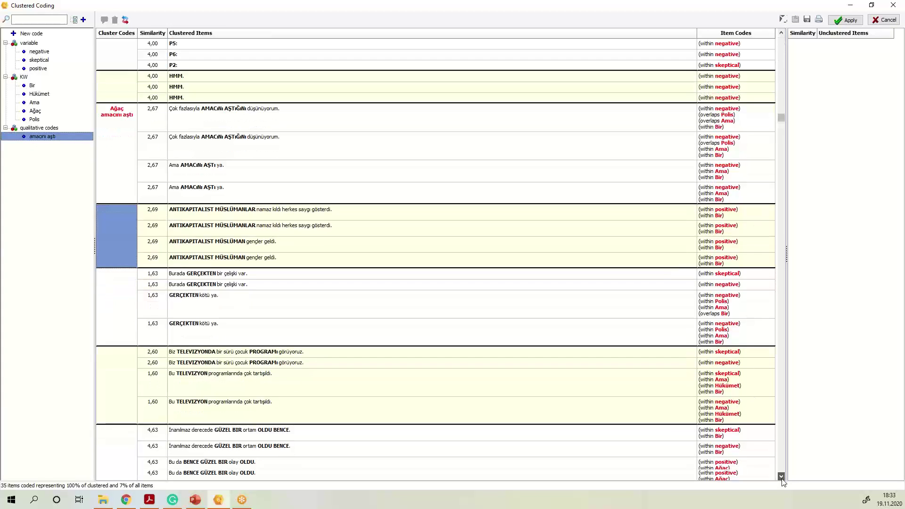
{"action": "scroll", "coordinate": [398, 281], "scroll_direction": "down", "scroll_amount": 1}
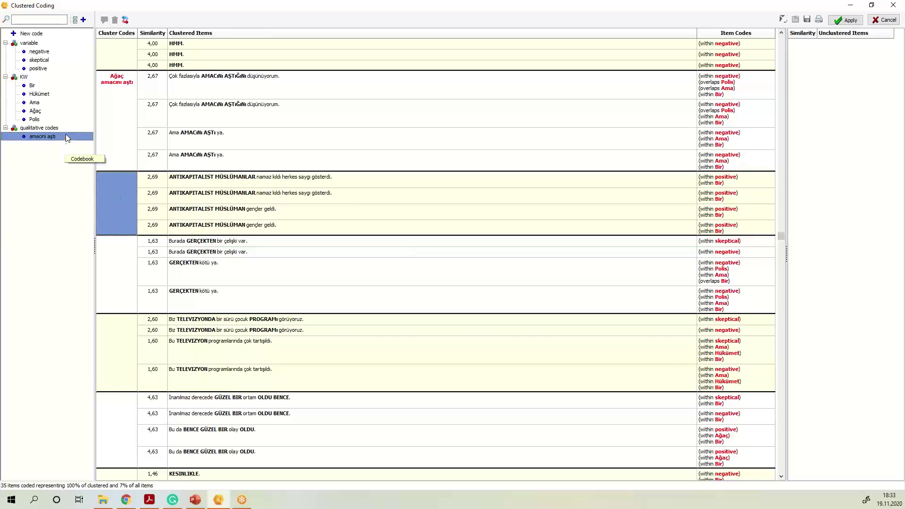
{"action": "right_click", "coordinate": [119, 199]}
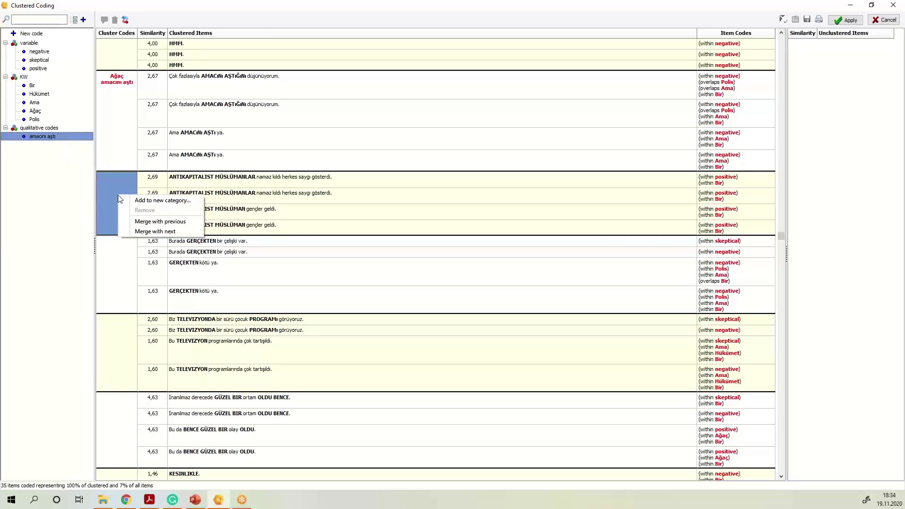
{"action": "left_click", "coordinate": [137, 201]}
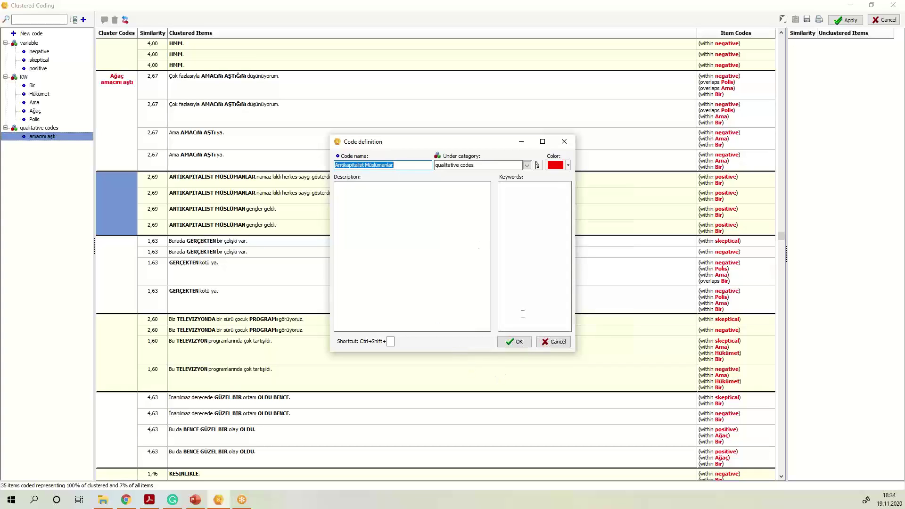
{"action": "left_click", "coordinate": [514, 341]}
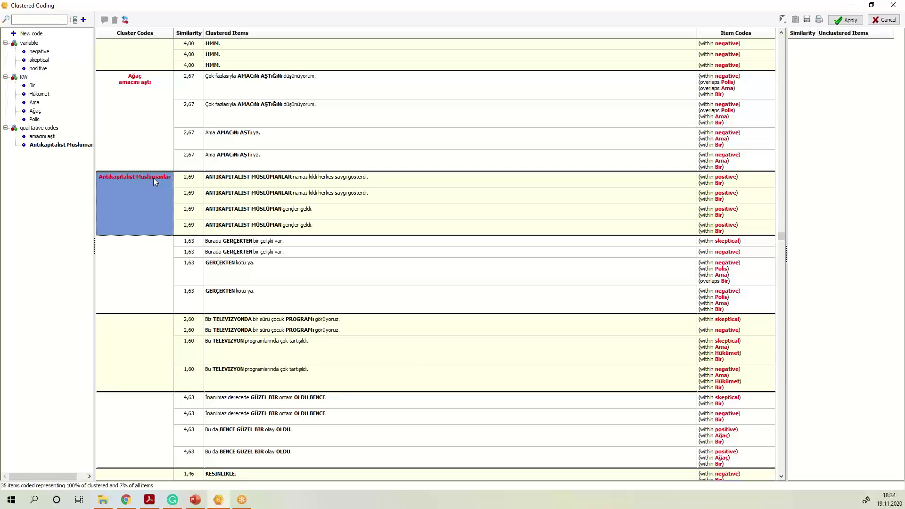
- Look over the coded clusters, close the clustered coding without applying the changes and close the cluster retrieval
{"action": "left_click", "coordinate": [352, 256]}
{"action": "scroll", "coordinate": [368, 278], "scroll_direction": "down", "scroll_amount": 2}
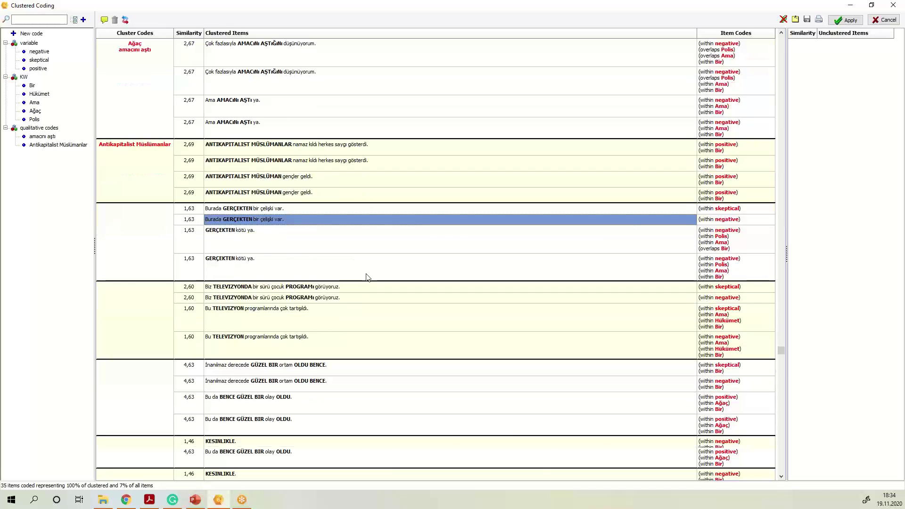
{"action": "scroll", "coordinate": [369, 277], "scroll_direction": "up", "scroll_amount": 3}
{"action": "scroll", "coordinate": [370, 279], "scroll_direction": "up", "scroll_amount": 1}
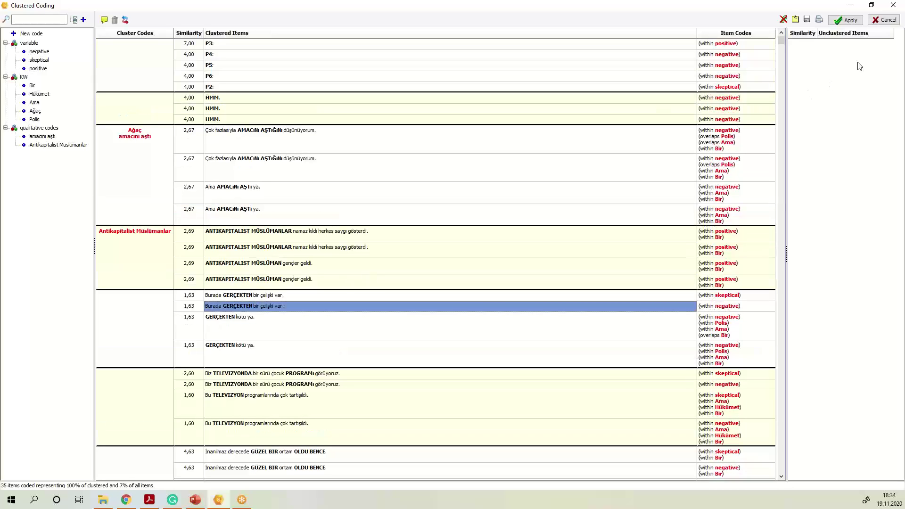
{"action": "left_click", "coordinate": [895, 6]}
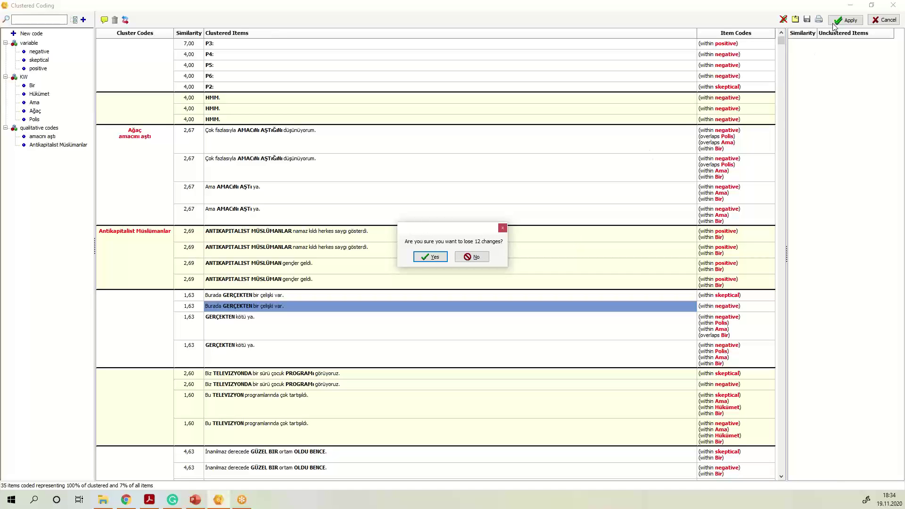
{"action": "left_click", "coordinate": [430, 257]}
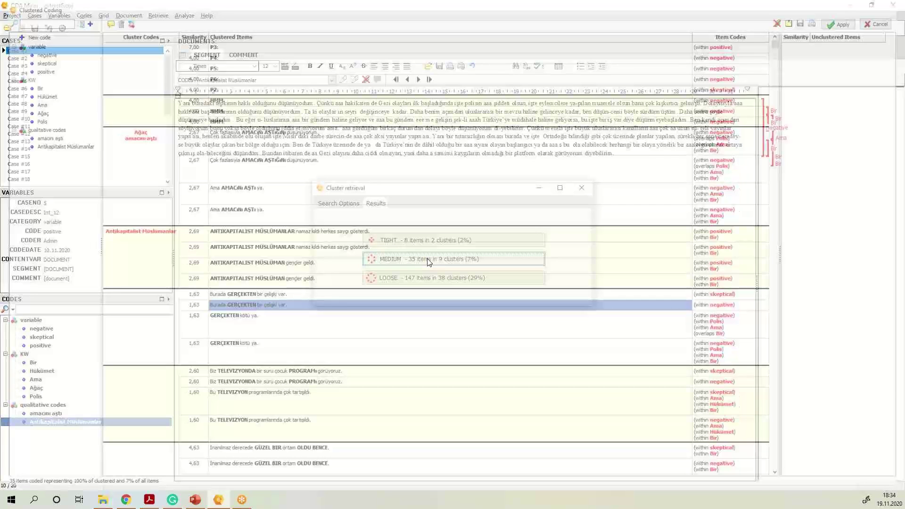
{"action": "left_click", "coordinate": [583, 188]}
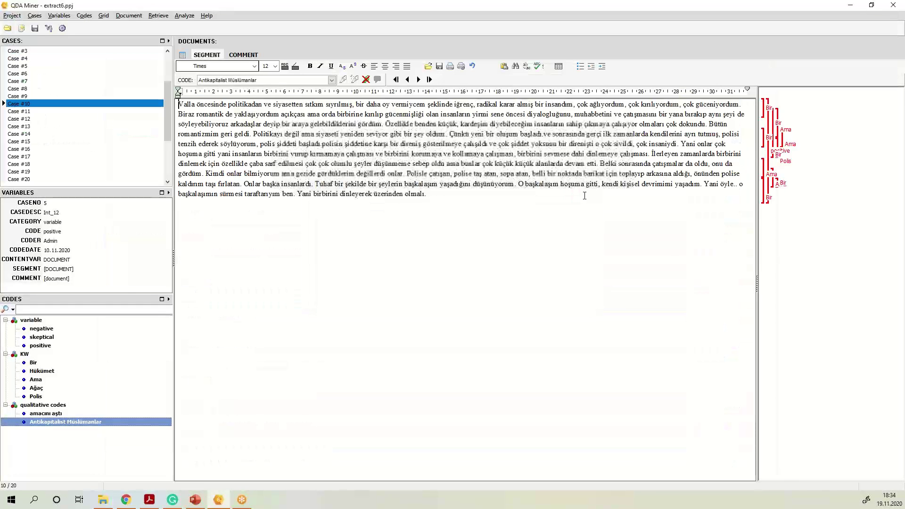
{"action": "left_click", "coordinate": [40, 371]}
{"action": "left_click", "coordinate": [39, 380]}
{"action": "left_click", "coordinate": [39, 387]}
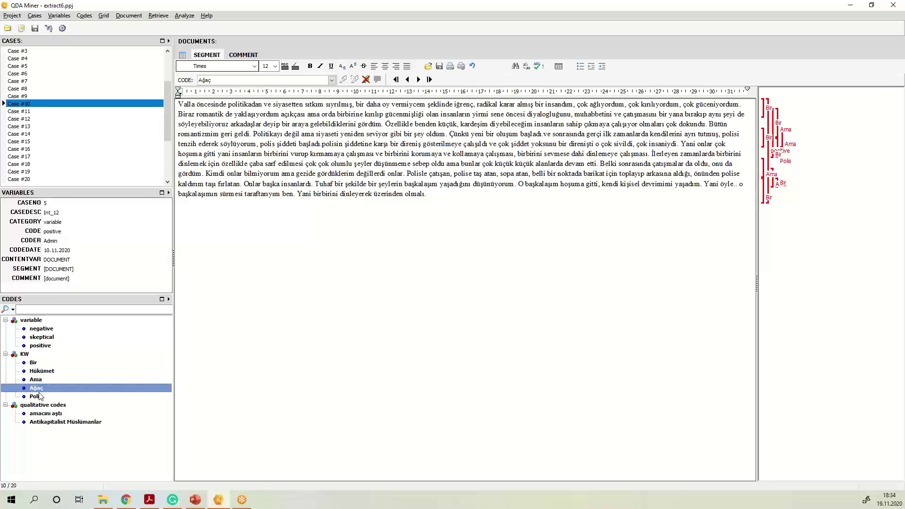
{"action": "left_click", "coordinate": [38, 396]}
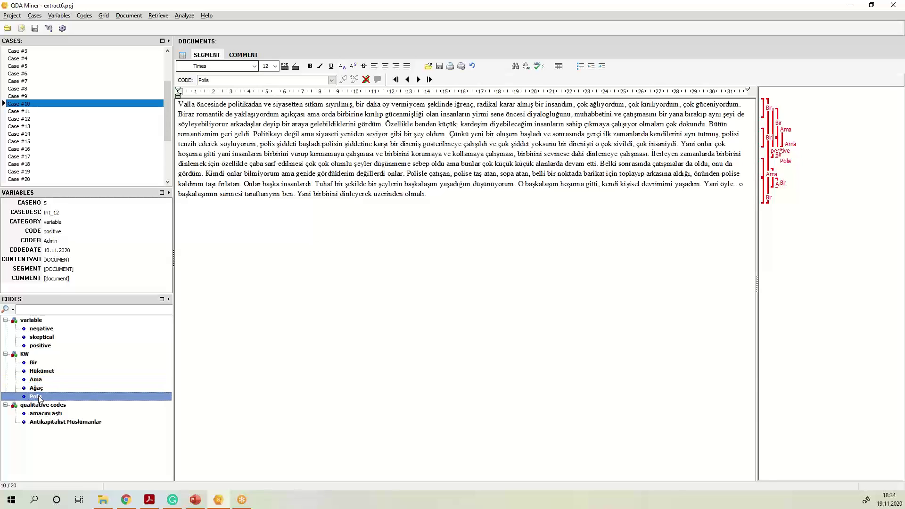
{"action": "left_click", "coordinate": [385, 172]}
{"action": "left_click", "coordinate": [186, 17]}
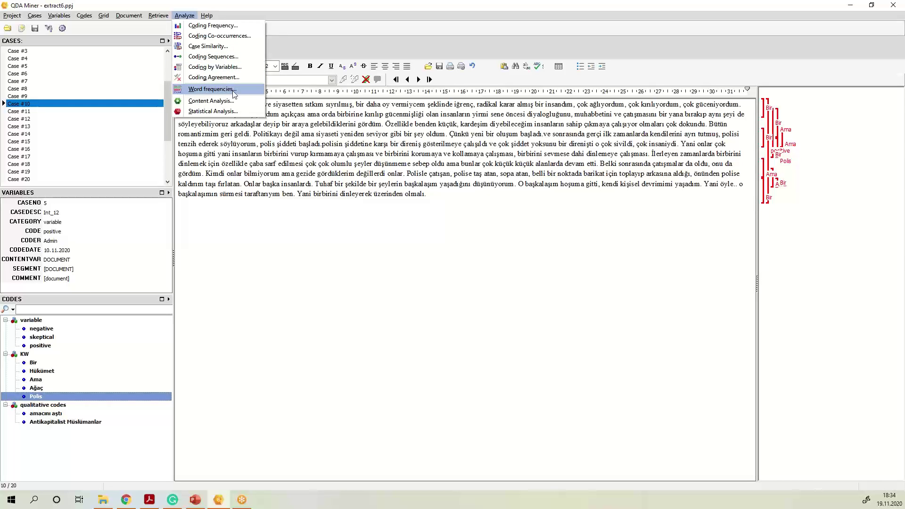
{"action": "left_click", "coordinate": [185, 15]}
{"action": "left_click", "coordinate": [158, 15]}
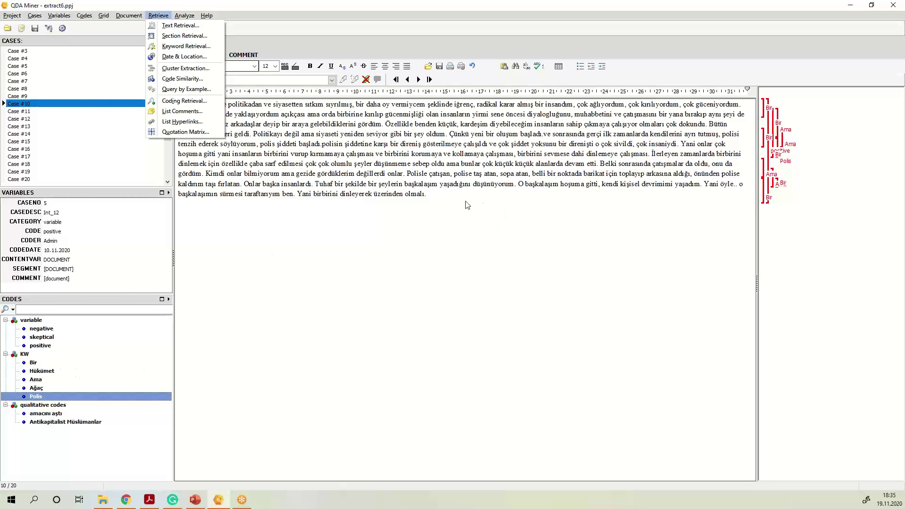
{"action": "left_click", "coordinate": [436, 194]}
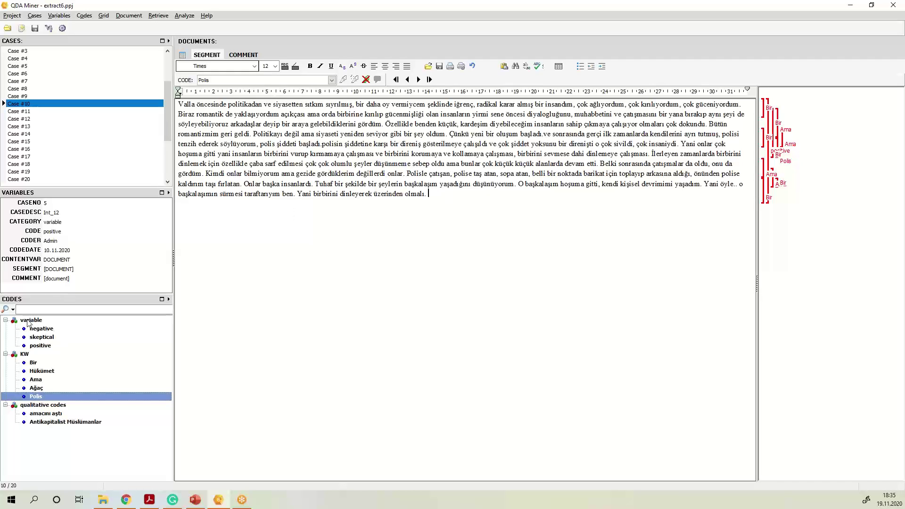
{"action": "left_click", "coordinate": [46, 331]}
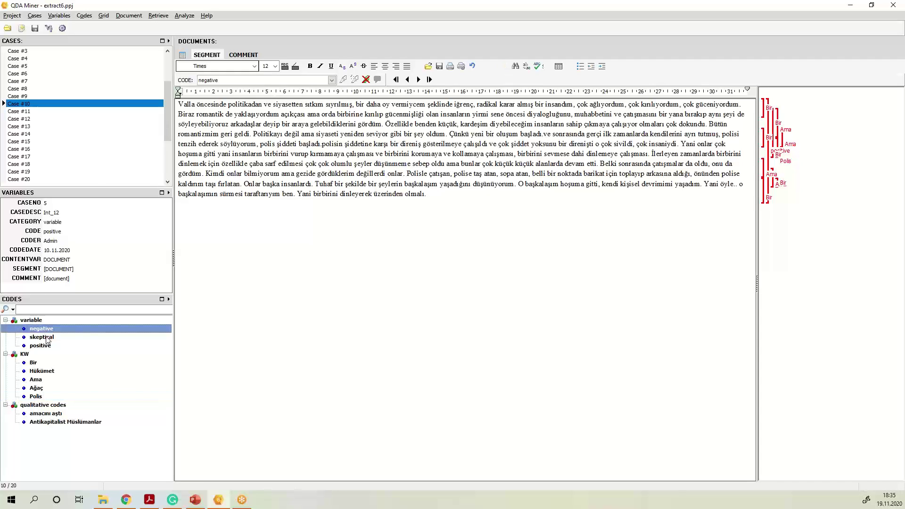
{"action": "left_click", "coordinate": [46, 338]}
{"action": "left_click", "coordinate": [43, 345]}
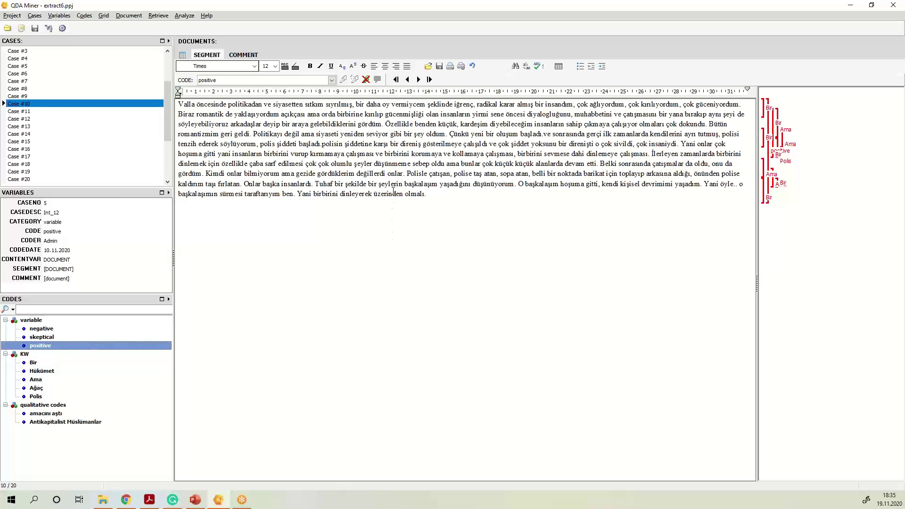
{"action": "left_click", "coordinate": [403, 197]}
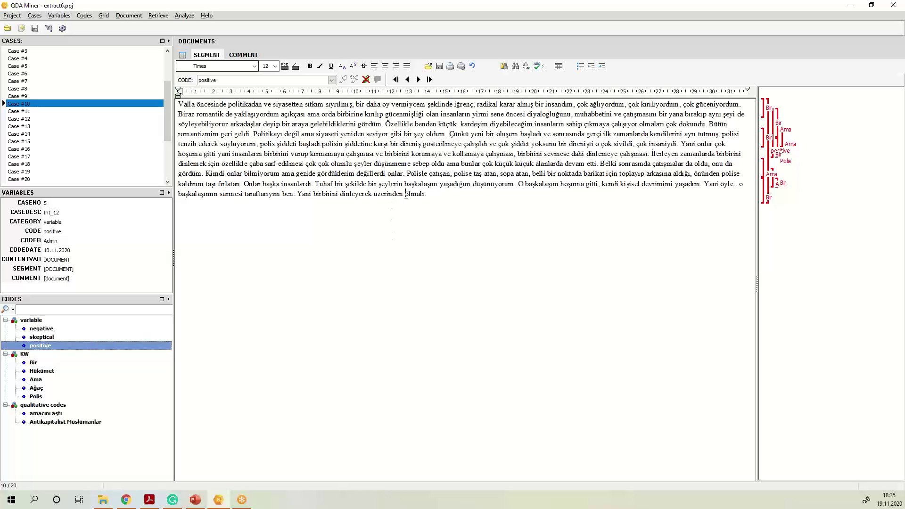
{"action": "left_click", "coordinate": [38, 371]}
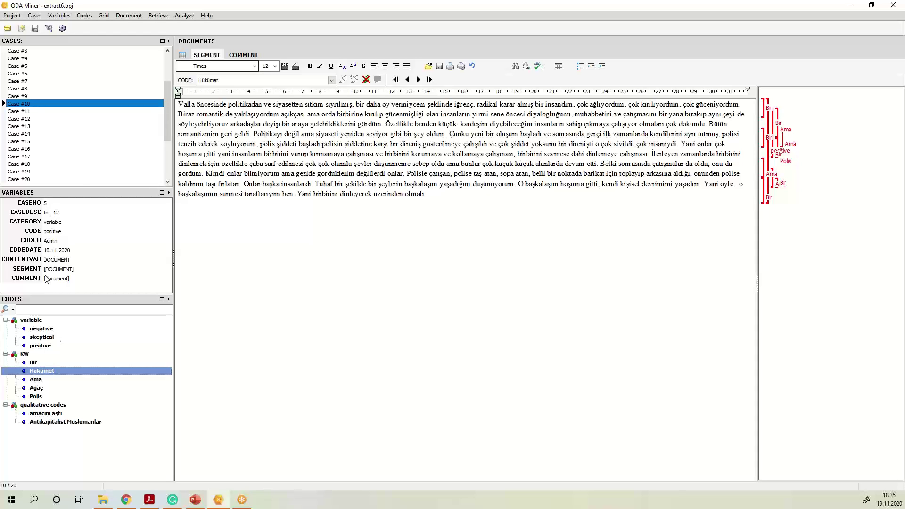
{"action": "left_click", "coordinate": [330, 169]}
- Run a Coding by Variable analysis of all codes in the KW category, tabulated with the CODE variable
{"action": "left_click", "coordinate": [184, 16]}
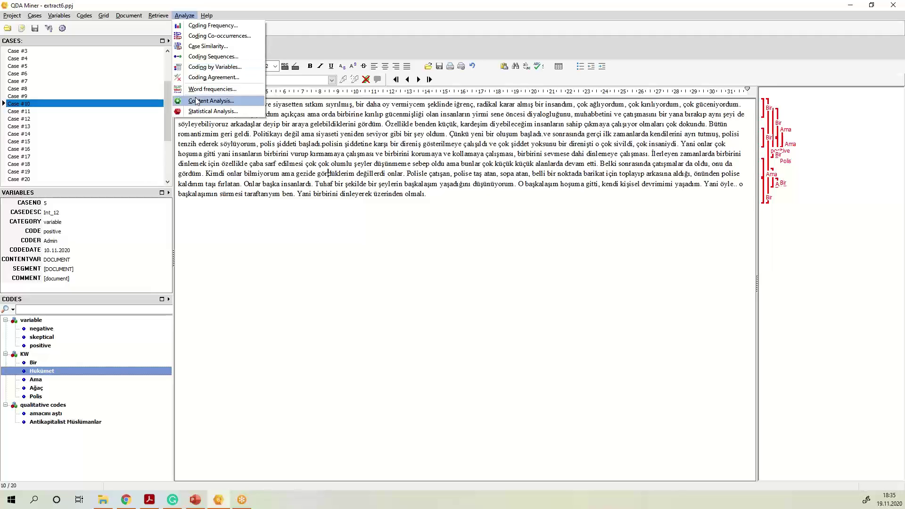
{"action": "left_click", "coordinate": [223, 70]}
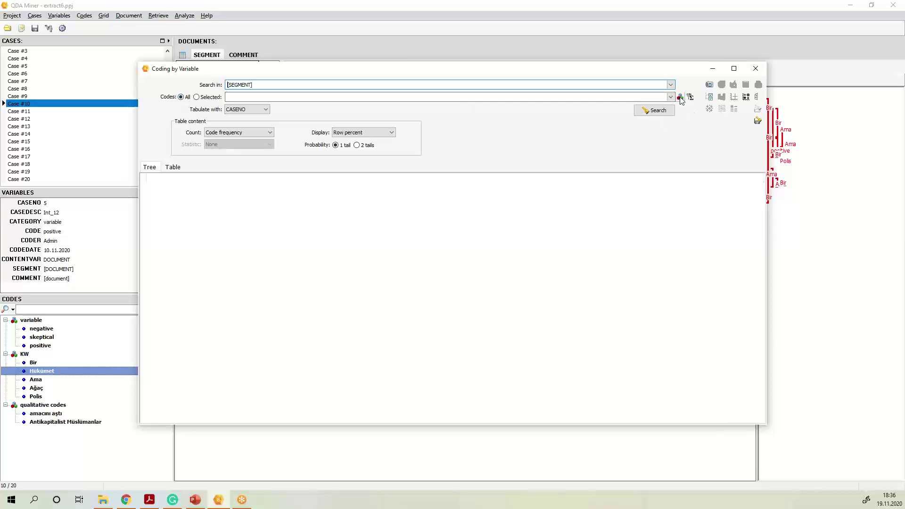
{"action": "left_click", "coordinate": [680, 97]}
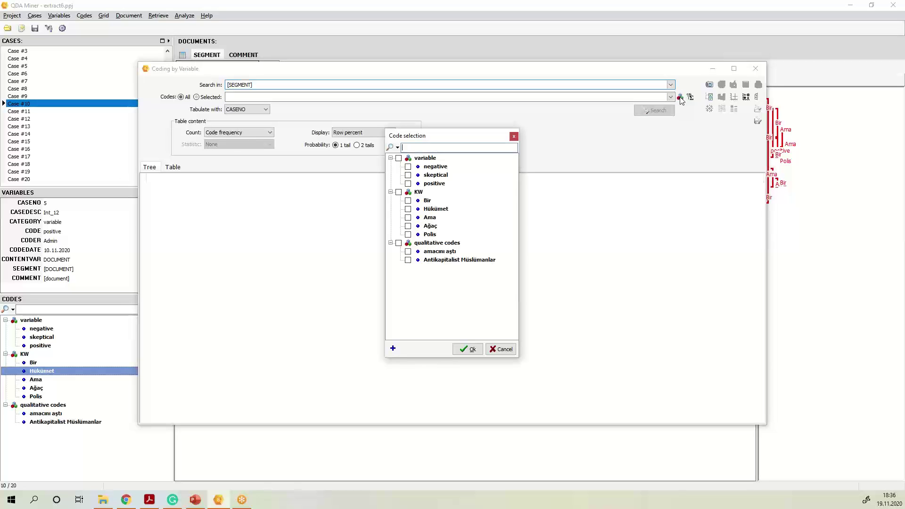
{"action": "left_click", "coordinate": [399, 193]}
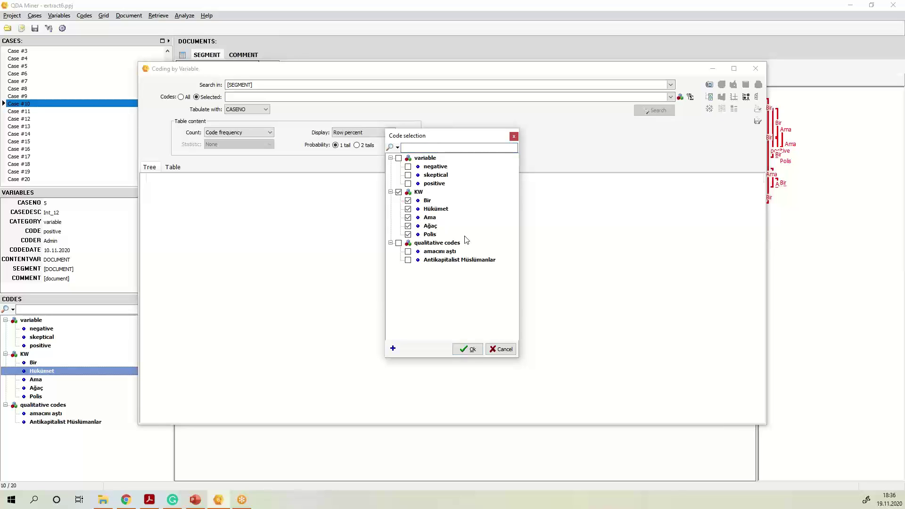
{"action": "left_click", "coordinate": [468, 348]}
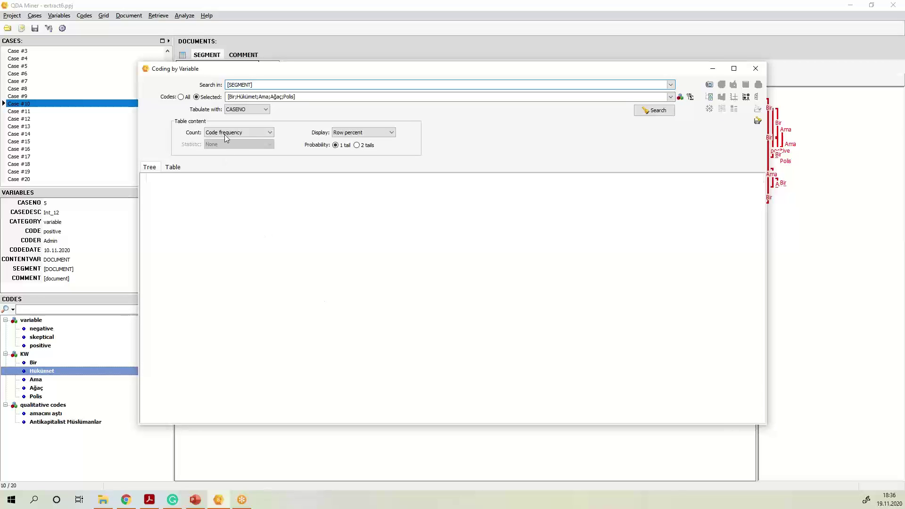
{"action": "left_click", "coordinate": [250, 109]}
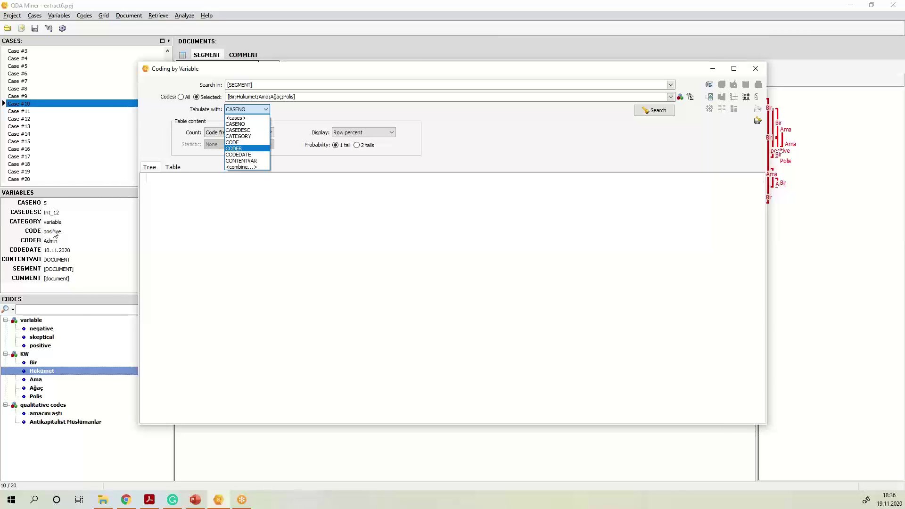
{"action": "left_click", "coordinate": [241, 142]}
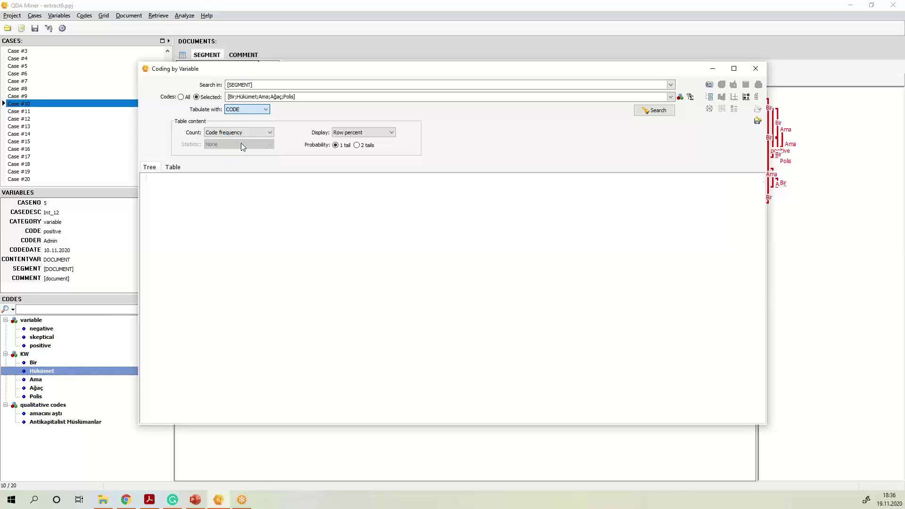
{"action": "left_click", "coordinate": [654, 112]}
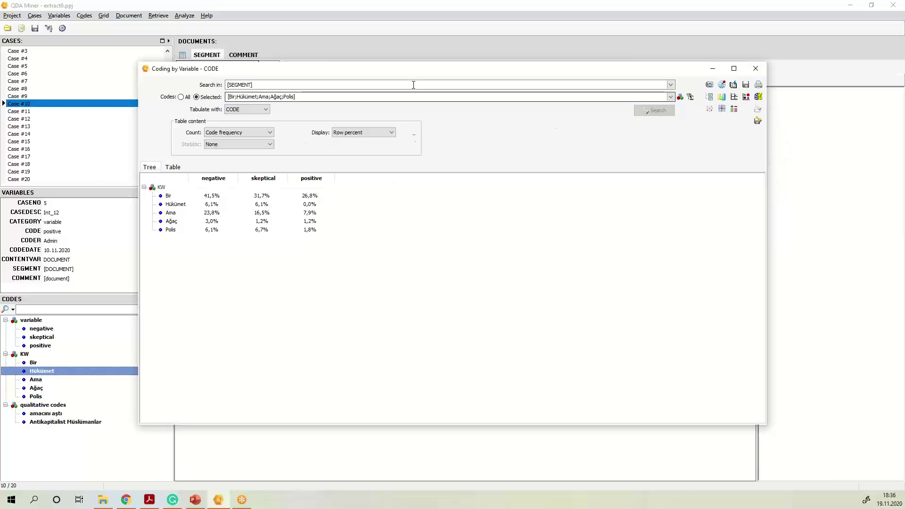
{"action": "left_click_drag", "start_coordinate": [421, 74], "coordinate": [446, 80]}
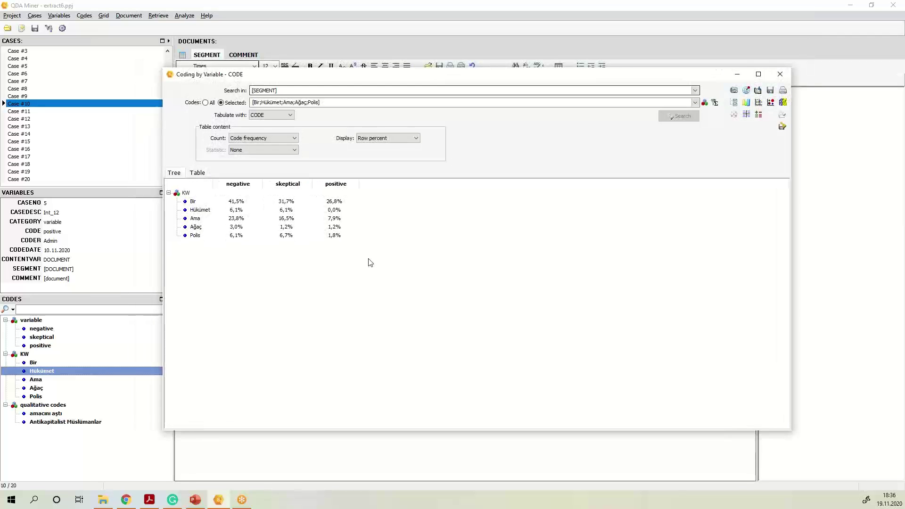
- View the crosstab counted by word count and return the count to code frequency
{"action": "left_click", "coordinate": [262, 141]}
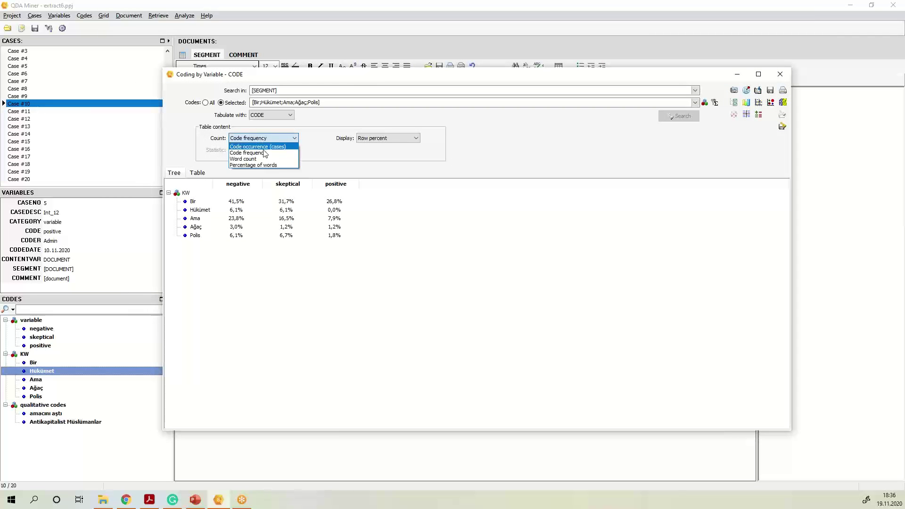
{"action": "left_click", "coordinate": [261, 159]}
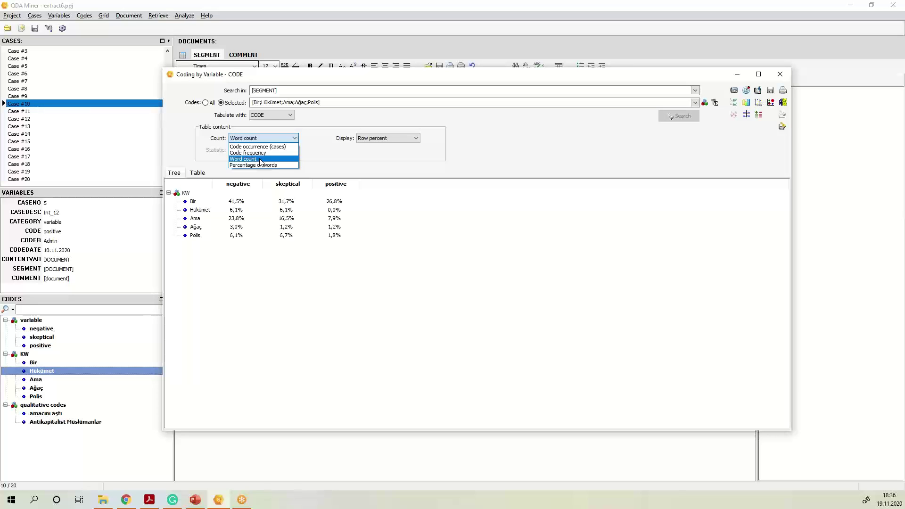
{"action": "left_click", "coordinate": [274, 138]}
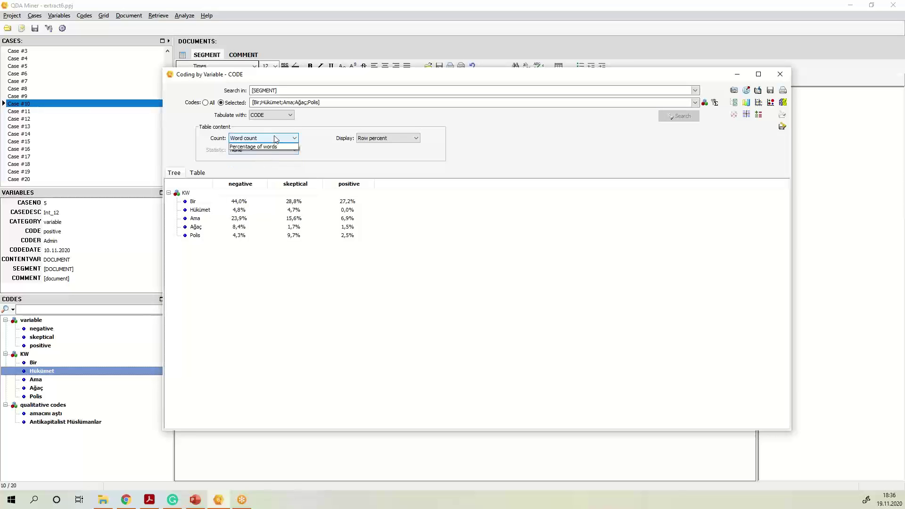
{"action": "left_click", "coordinate": [256, 152]}
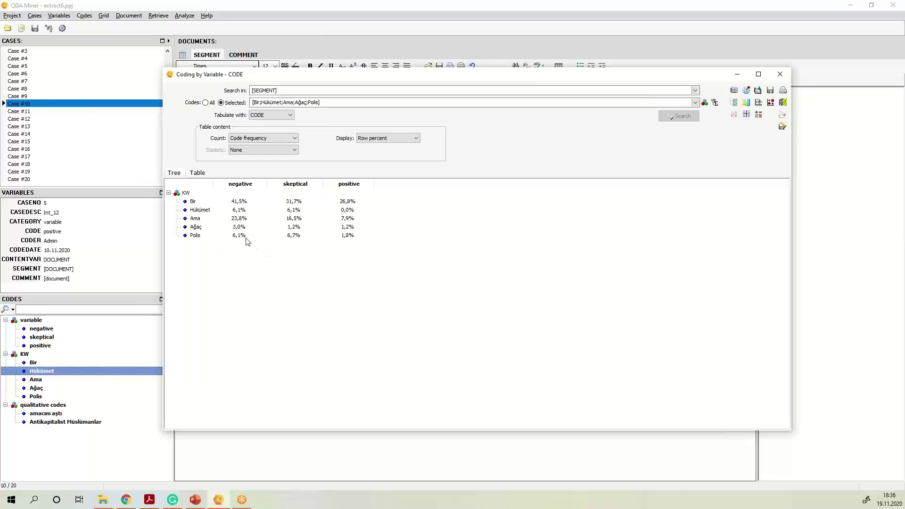
- View the crosstab as column percent and return the display to row percent
{"action": "left_click", "coordinate": [390, 138]}
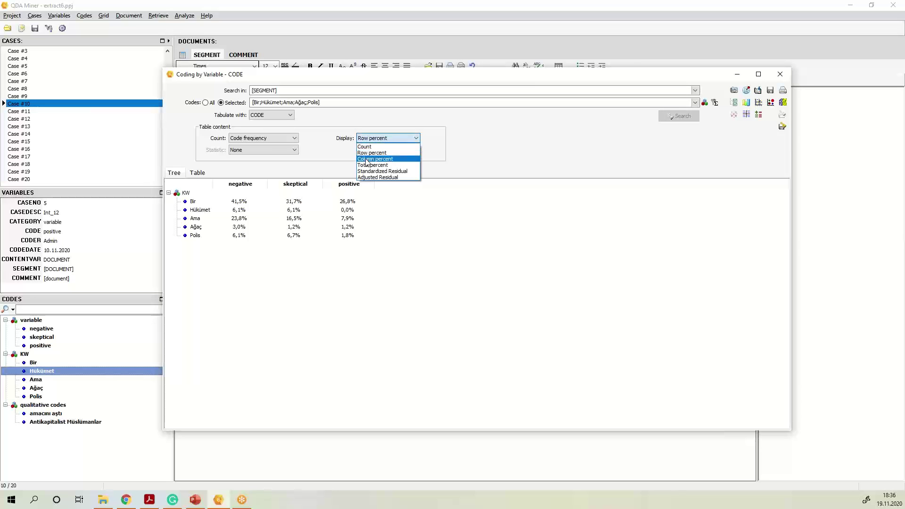
{"action": "left_click", "coordinate": [367, 160]}
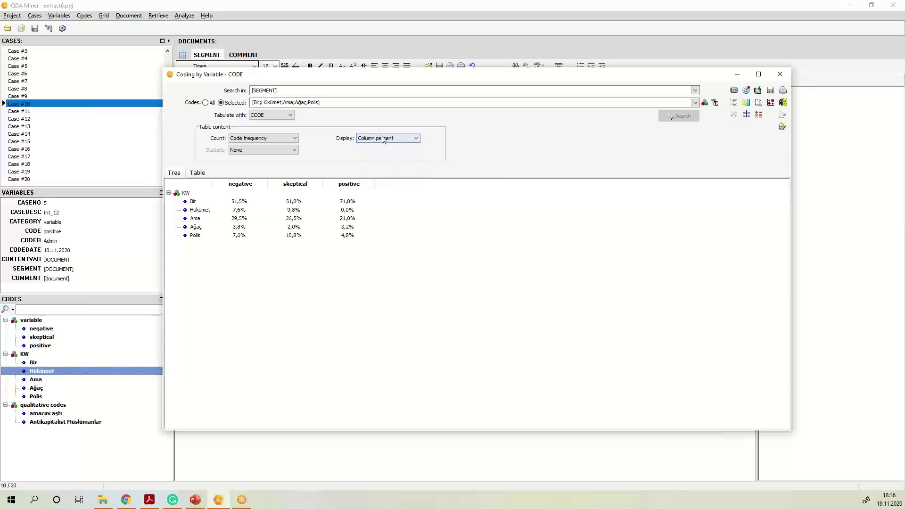
{"action": "left_click", "coordinate": [382, 138]}
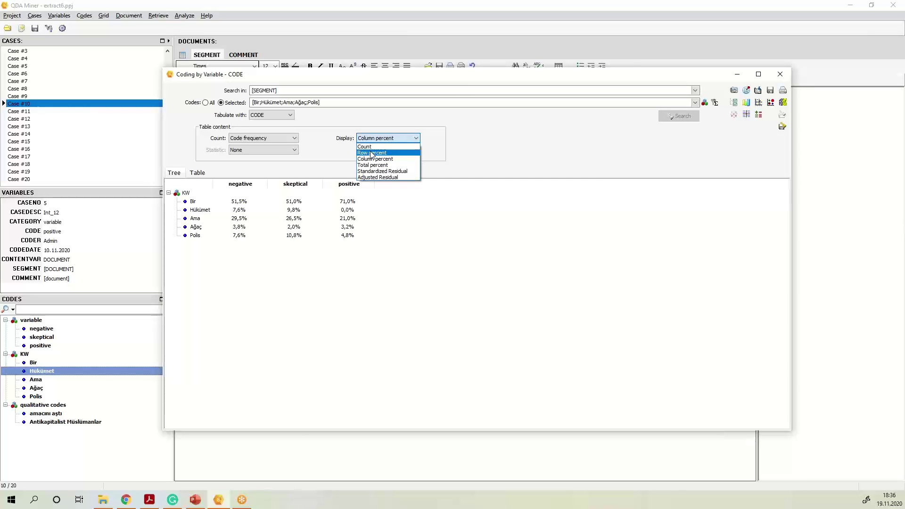
{"action": "left_click", "coordinate": [372, 153]}
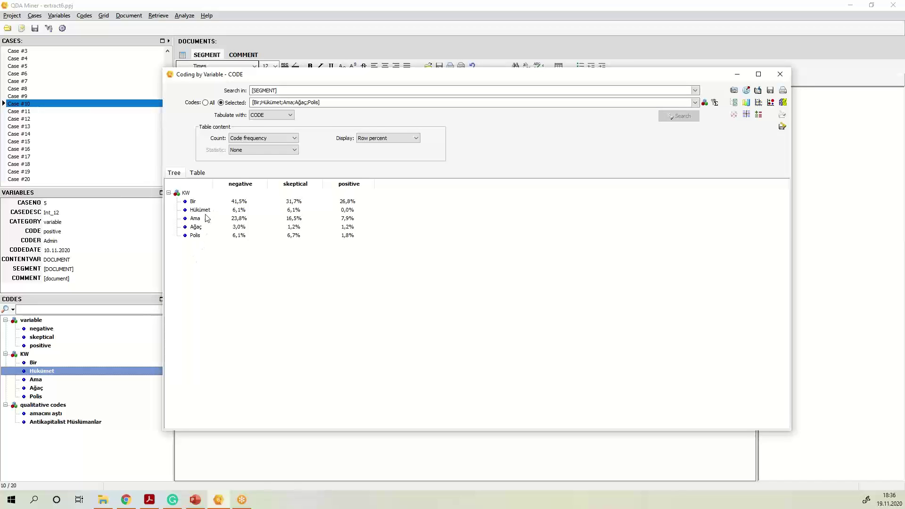
- Retrieve the segments behind the Polis row of the crosstab and sort the list of hits by CODE
{"action": "left_click", "coordinate": [197, 236]}
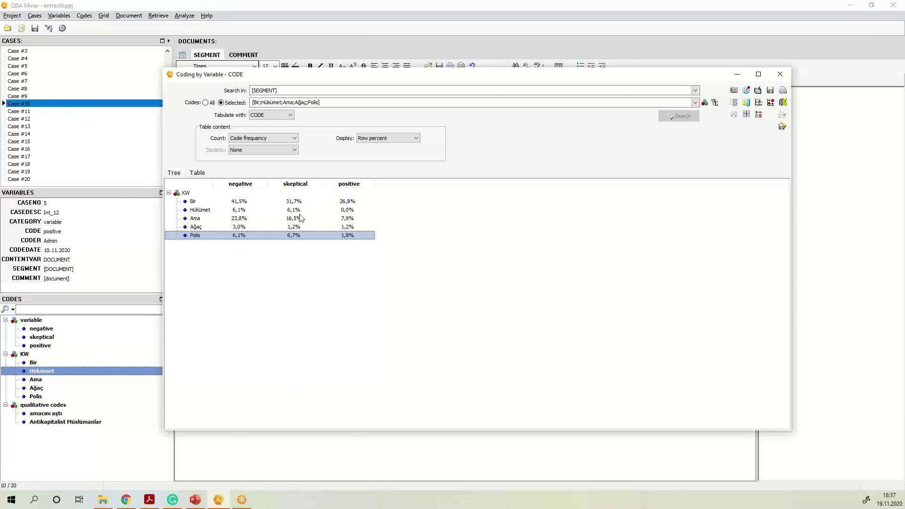
{"action": "right_click", "coordinate": [267, 238]}
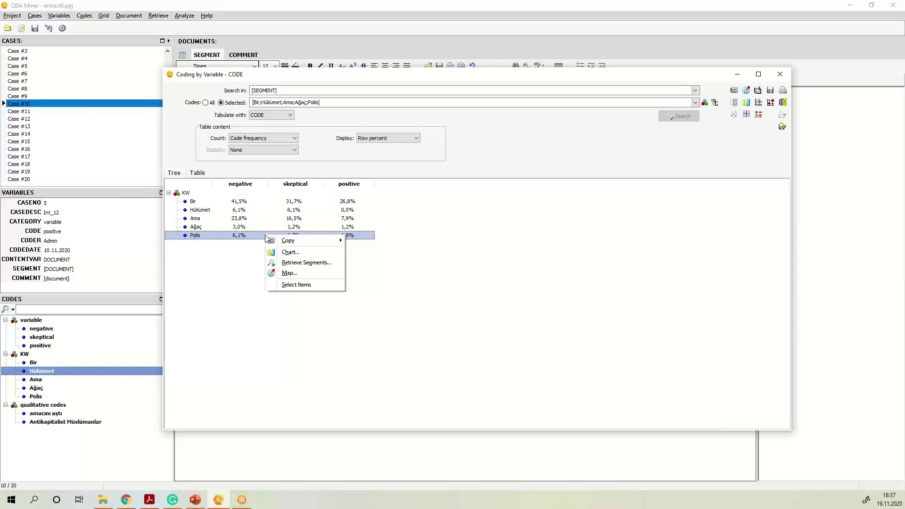
{"action": "left_click", "coordinate": [326, 265]}
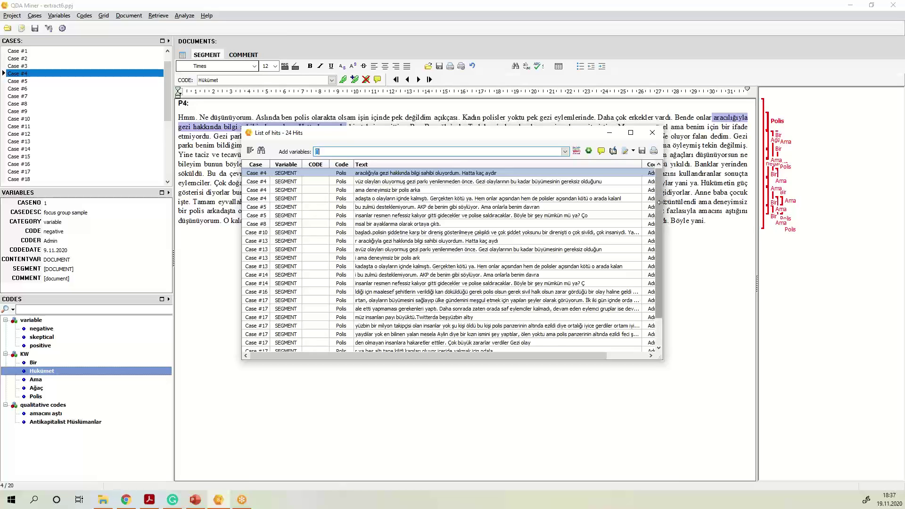
{"action": "left_click_drag", "start_coordinate": [663, 202], "coordinate": [770, 203]}
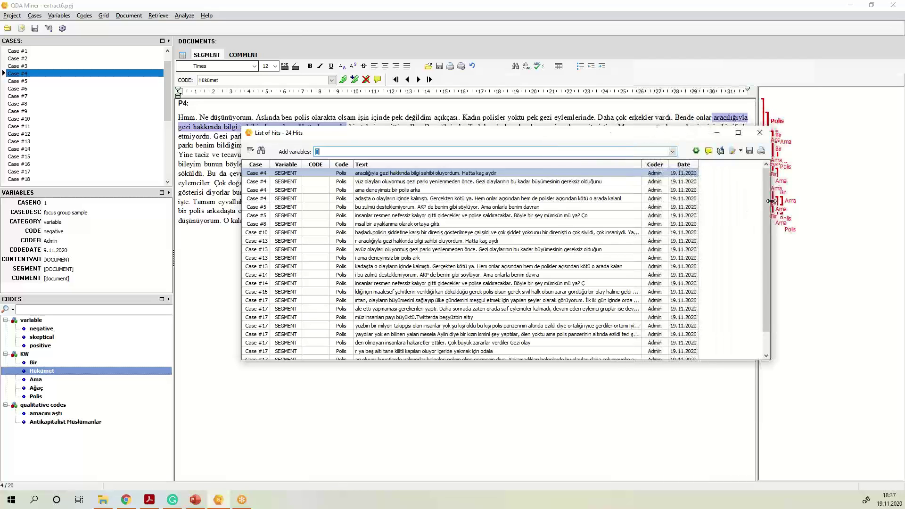
{"action": "left_click", "coordinate": [288, 165]}
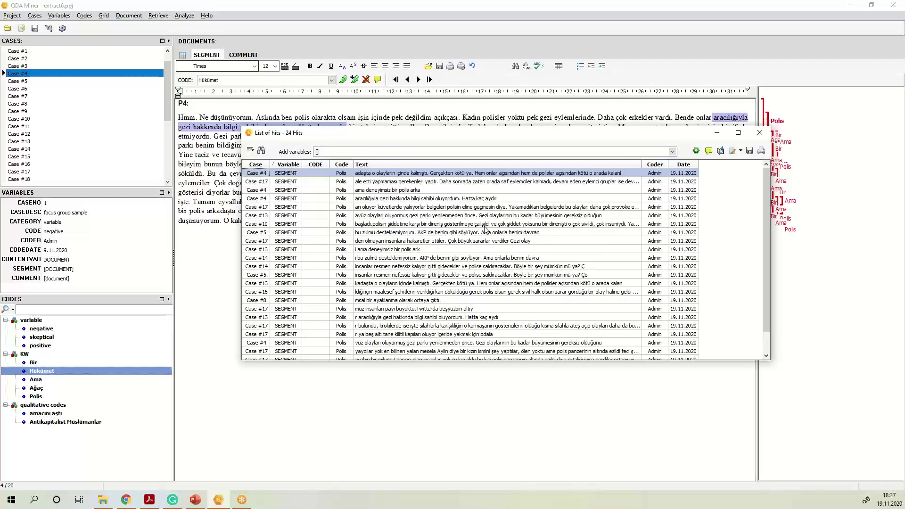
{"action": "left_click", "coordinate": [316, 165]}
{"action": "left_click", "coordinate": [317, 165]}
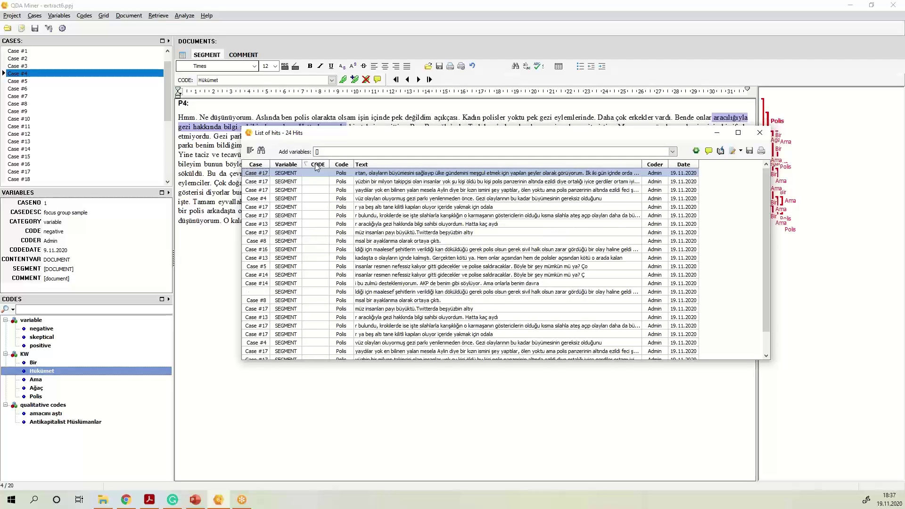
- Inspect Polis hits from Case #17 and Case #10 in their source documents and close the list of hits
{"action": "left_click", "coordinate": [511, 235]}
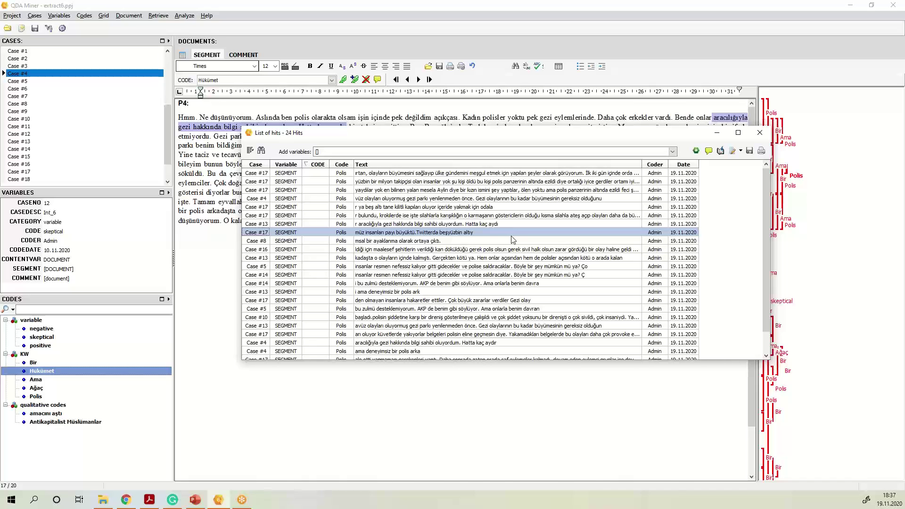
{"action": "double_click", "coordinate": [511, 236]}
{"action": "scroll", "coordinate": [513, 240], "scroll_direction": "down", "scroll_amount": 1}
{"action": "left_click", "coordinate": [480, 275]}
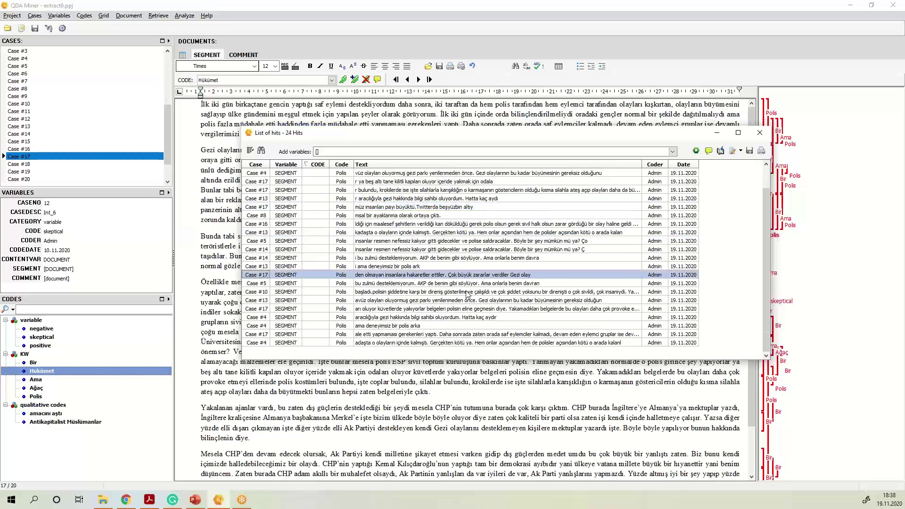
{"action": "double_click", "coordinate": [467, 292]}
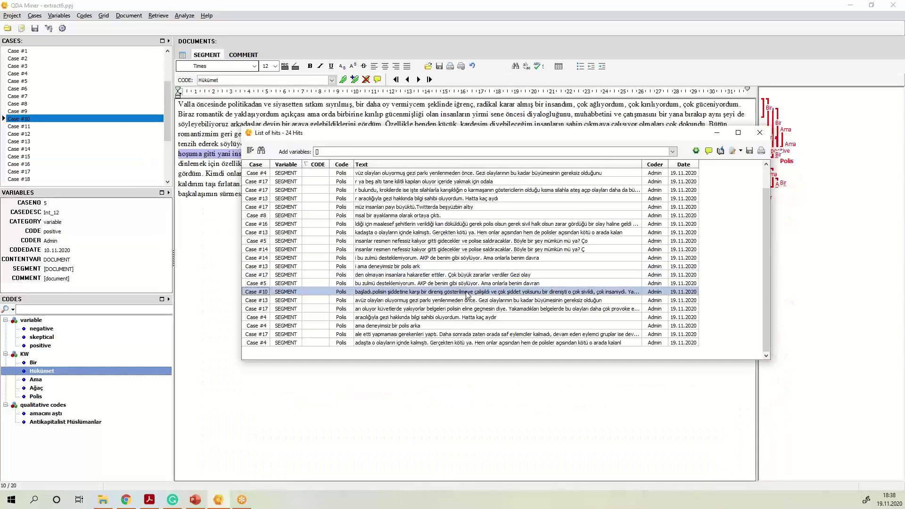
{"action": "left_click_drag", "start_coordinate": [473, 133], "coordinate": [456, 197]}
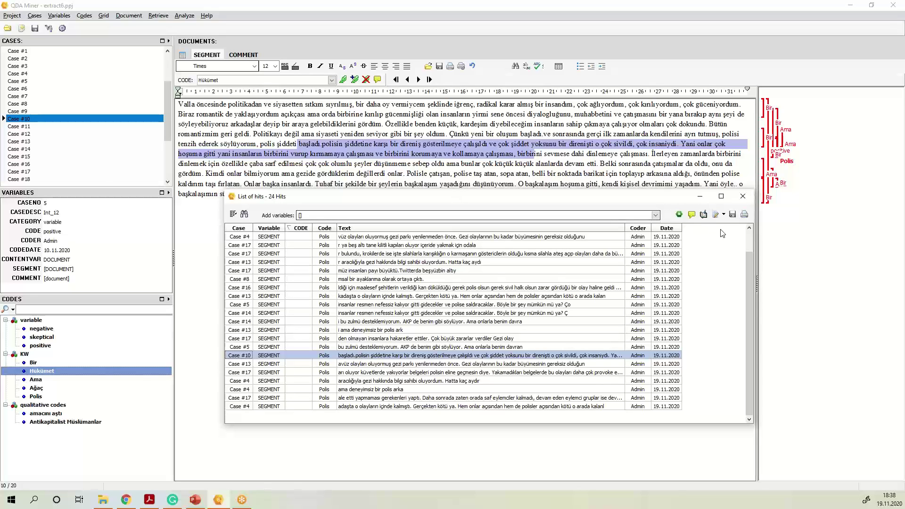
{"action": "left_click", "coordinate": [745, 196]}
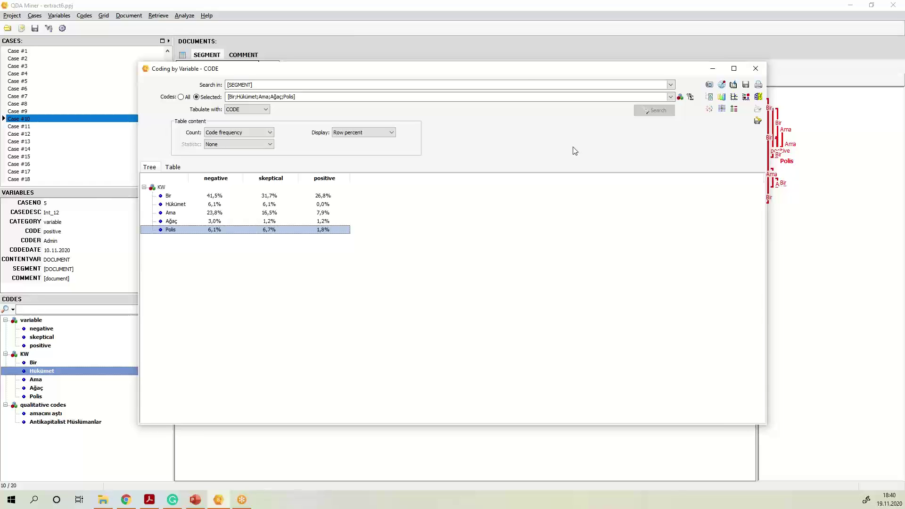
- Generate a quotation matrix of the KW codes by attitude with the default settings and select the Hükümet cell under negative
{"action": "left_click_drag", "start_coordinate": [521, 70], "coordinate": [515, 61]}
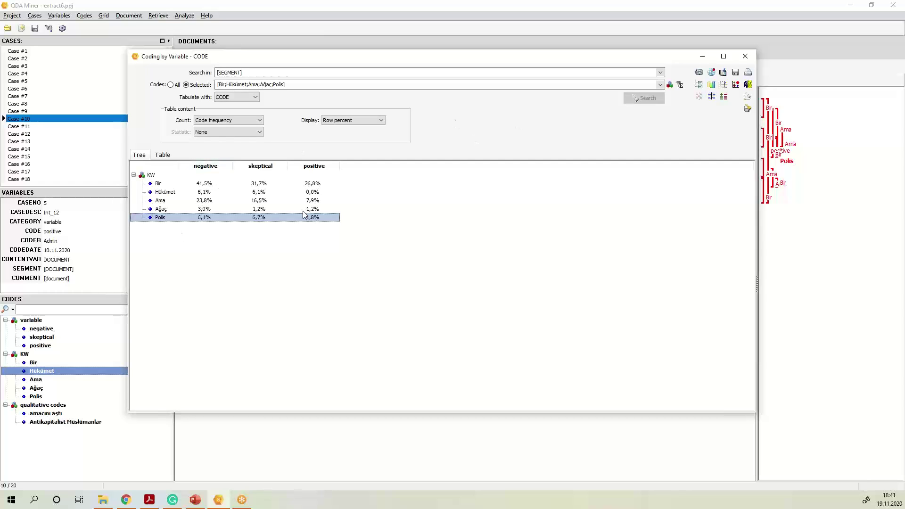
{"action": "left_click", "coordinate": [712, 97]}
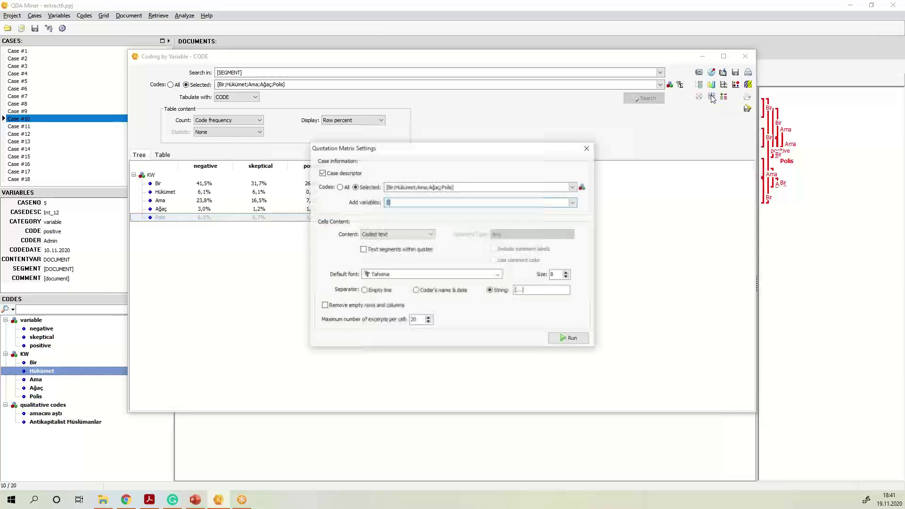
{"action": "left_click", "coordinate": [570, 339]}
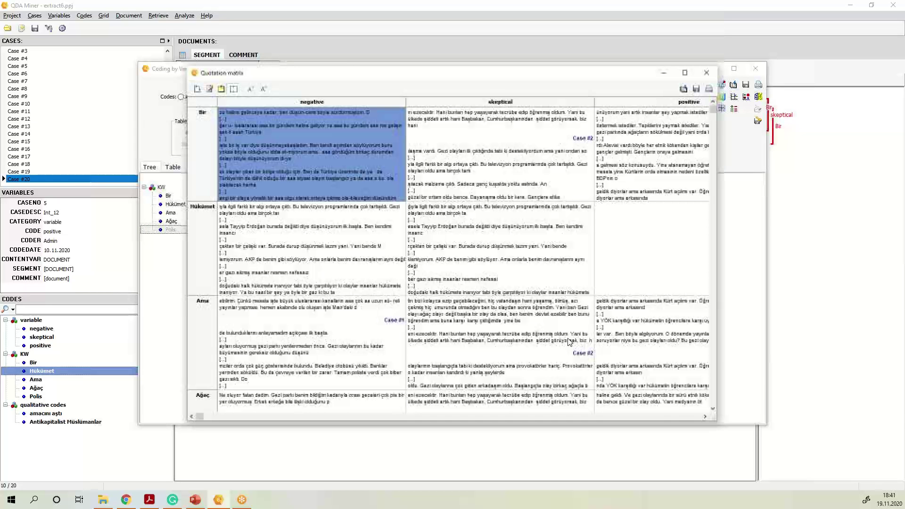
{"action": "left_click", "coordinate": [248, 210]}
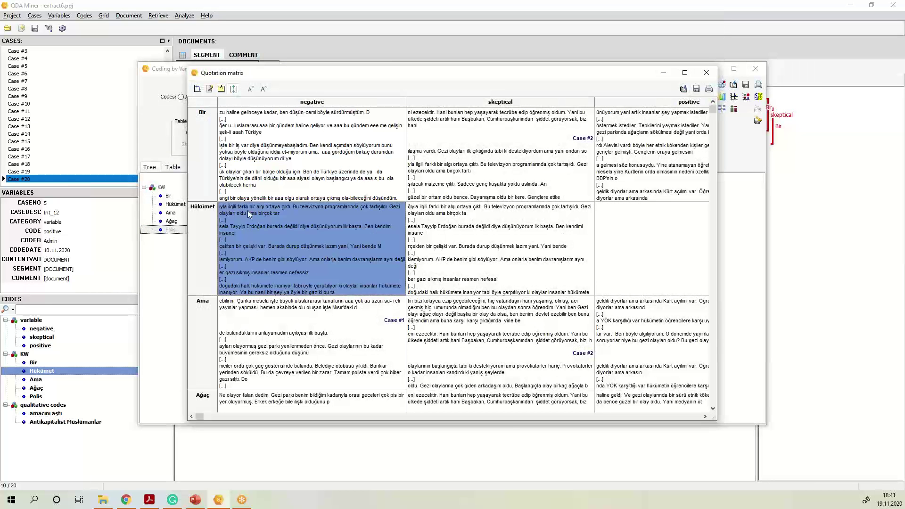
- Attach a comment reading "comments" in the Miscellaneous category to the Hükümet cell under negative
{"action": "left_click", "coordinate": [222, 91]}
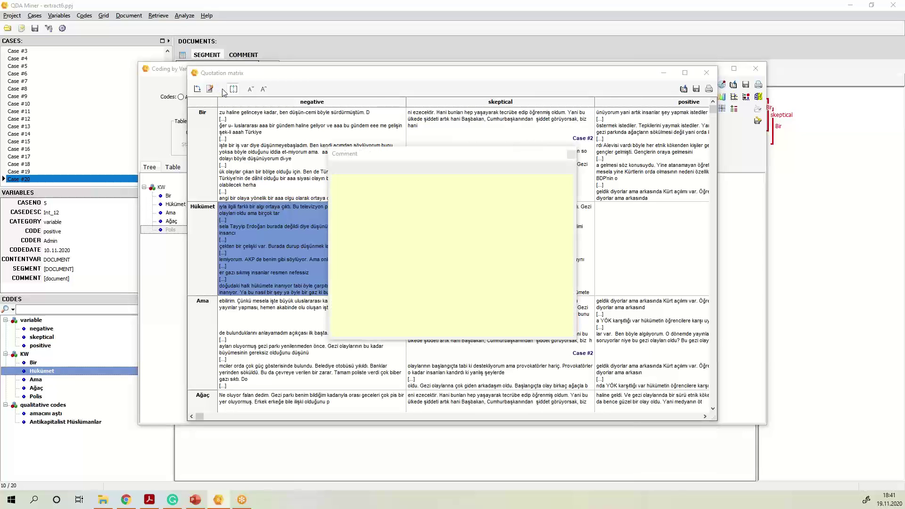
{"action": "left_click", "coordinate": [345, 176]}
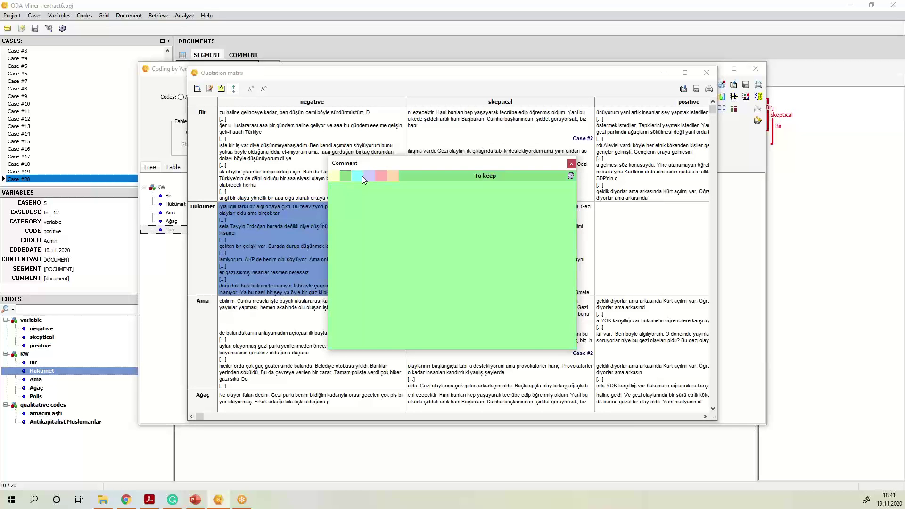
{"action": "left_click", "coordinate": [381, 176]}
{"action": "left_click", "coordinate": [394, 175]}
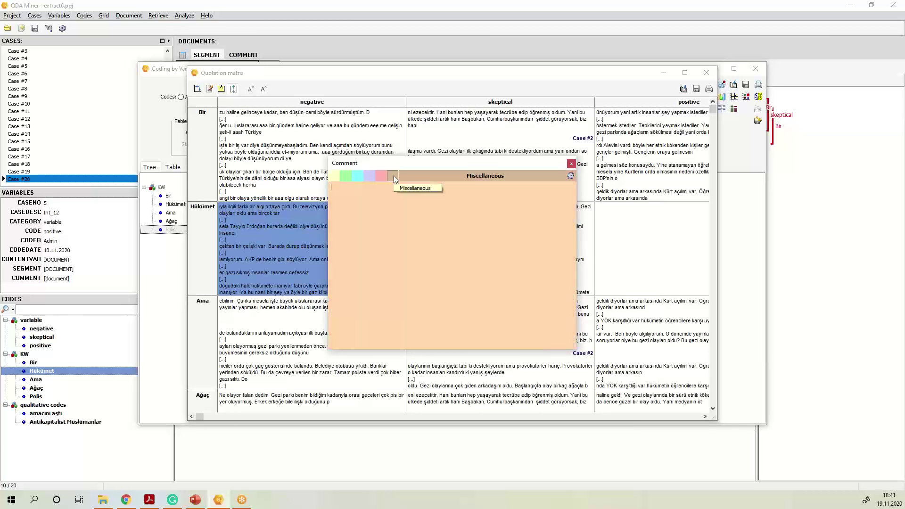
{"action": "left_click", "coordinate": [344, 195]}
{"action": "type", "text": "comments"}
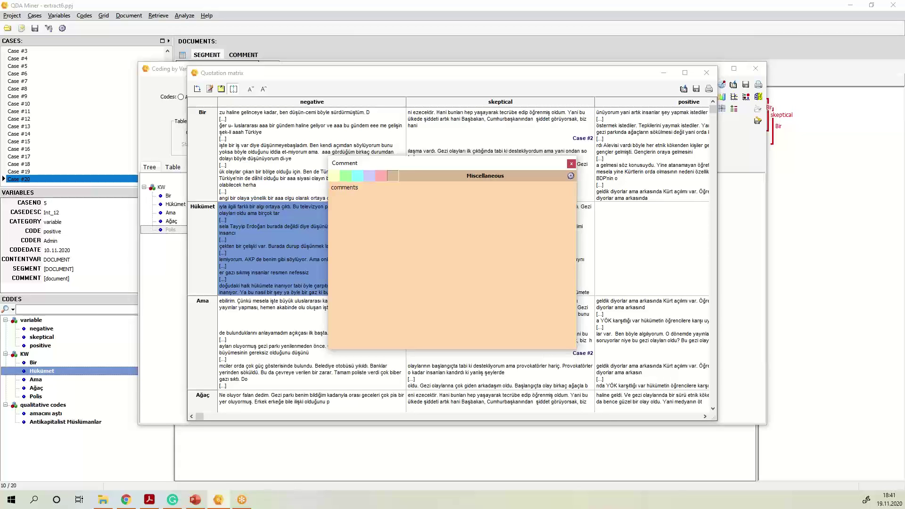
{"action": "left_click", "coordinate": [571, 164]}
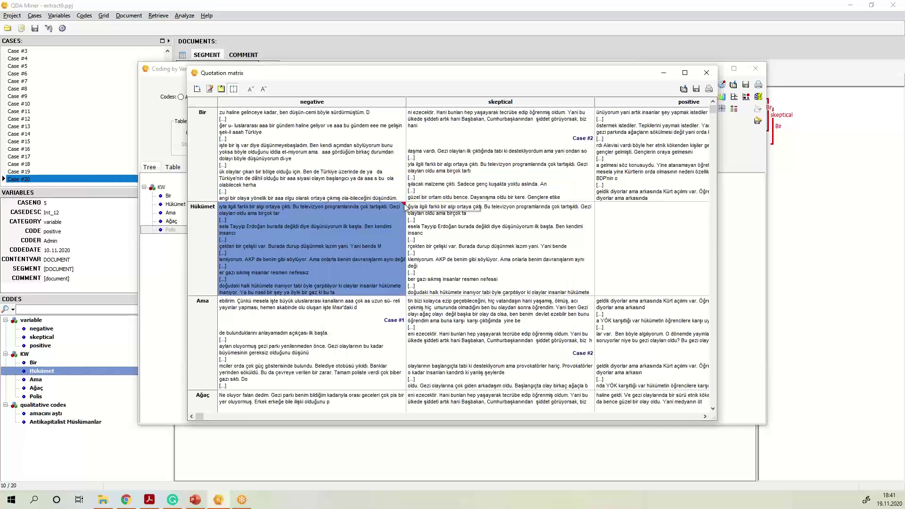
- Select the Bir cell under skeptical and append the quotation matrix to the report
{"action": "left_click", "coordinate": [456, 241]}
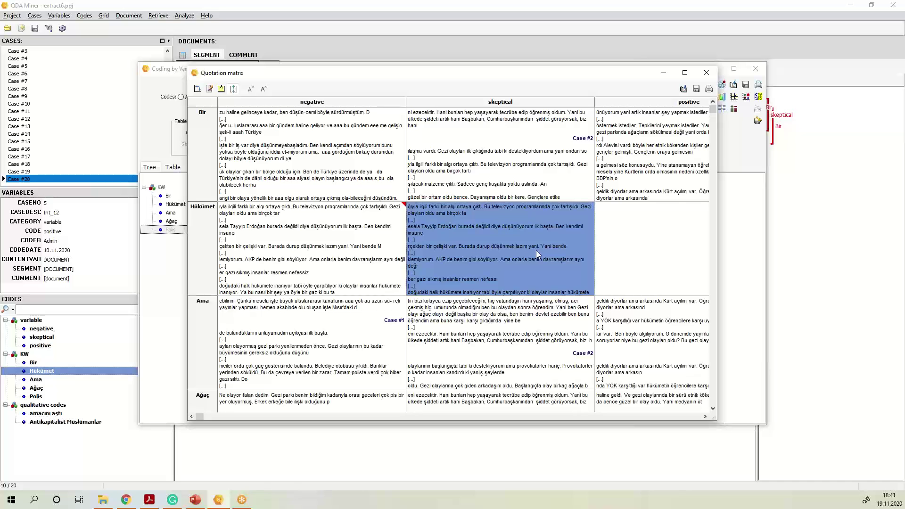
{"action": "key", "text": "Up"}
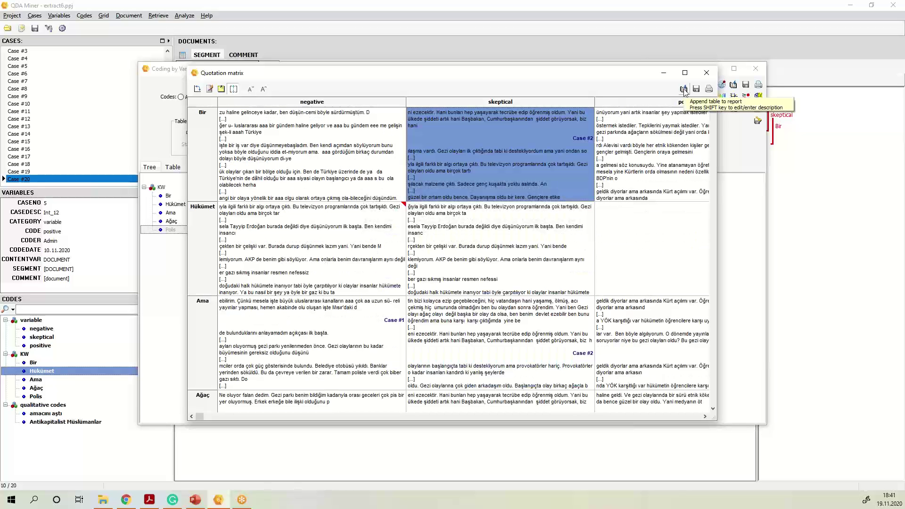
{"action": "left_click", "coordinate": [683, 91]}
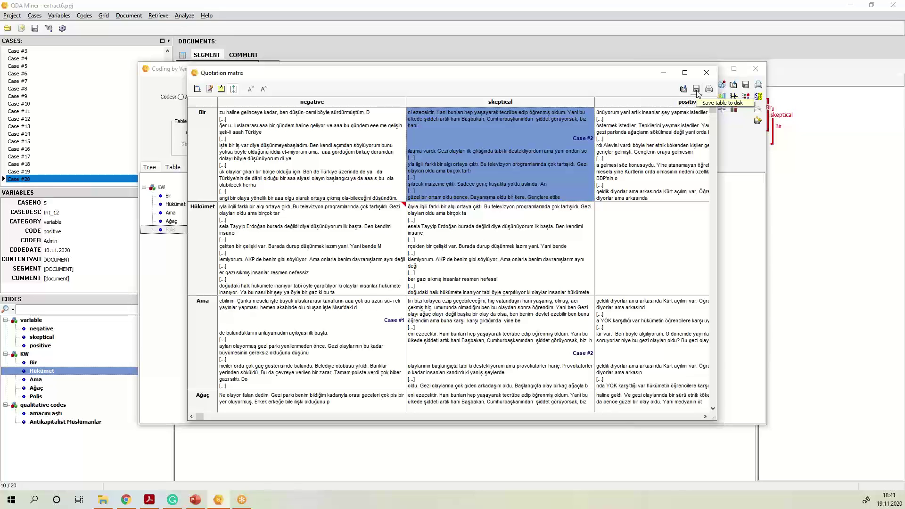
- Check the file formats offered for saving the quotation matrix, cancel the save and close the matrix
{"action": "left_click", "coordinate": [697, 91]}
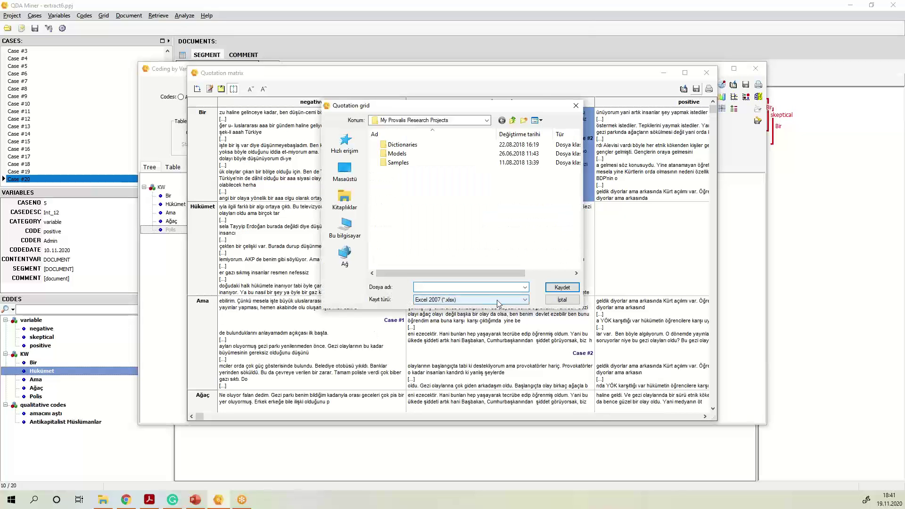
{"action": "left_click", "coordinate": [500, 299]}
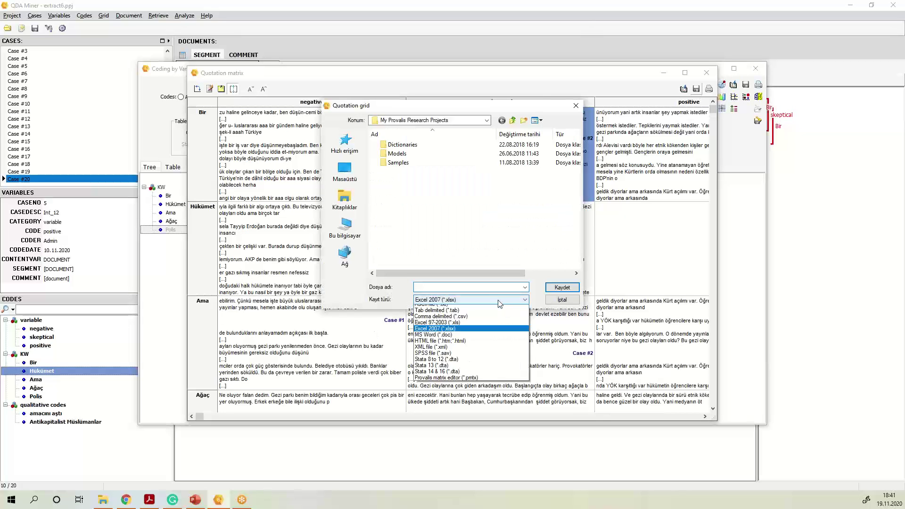
{"action": "left_click", "coordinate": [565, 302]}
{"action": "left_click", "coordinate": [565, 301]}
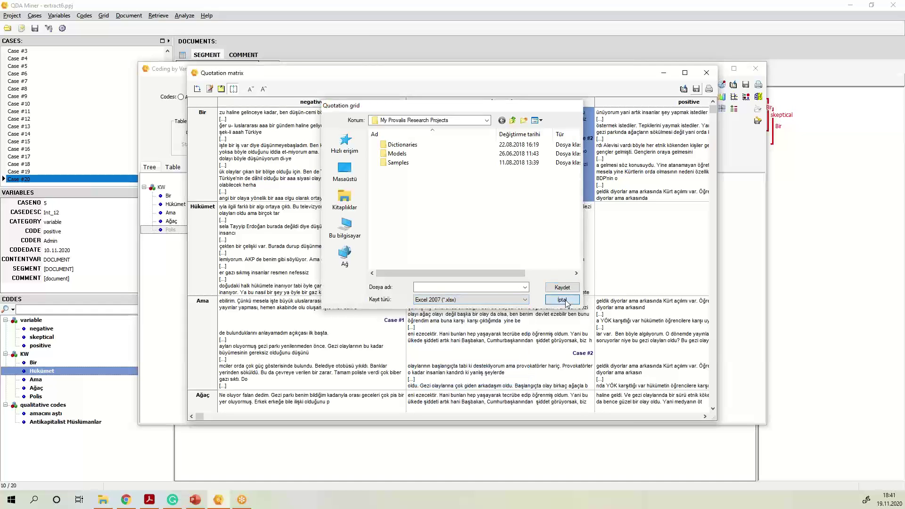
{"action": "left_click", "coordinate": [707, 73]}
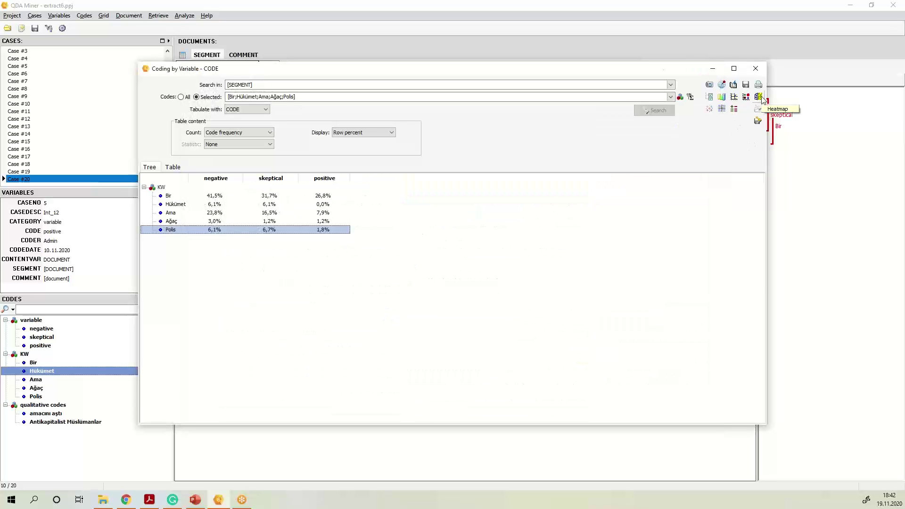
- Generate the deviation table for the crosstab and retrieve the segments coded Ağaç from the negative group's most characteristic codes
{"action": "left_click", "coordinate": [733, 110]}
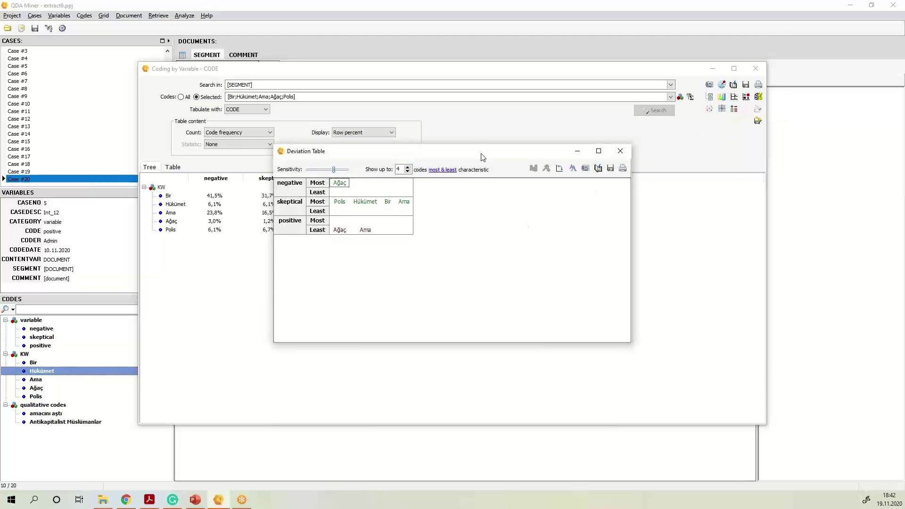
{"action": "left_click_drag", "start_coordinate": [483, 157], "coordinate": [585, 175]}
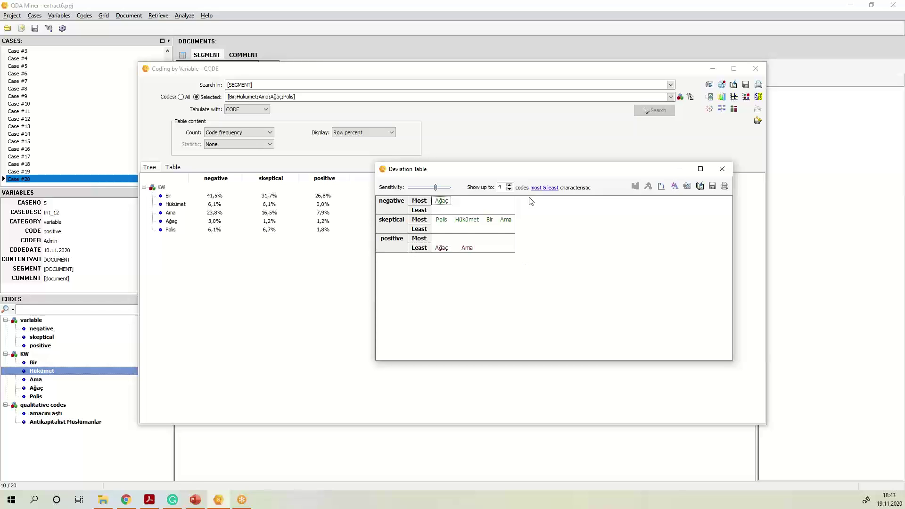
{"action": "left_click_drag", "start_coordinate": [524, 175], "coordinate": [479, 157]}
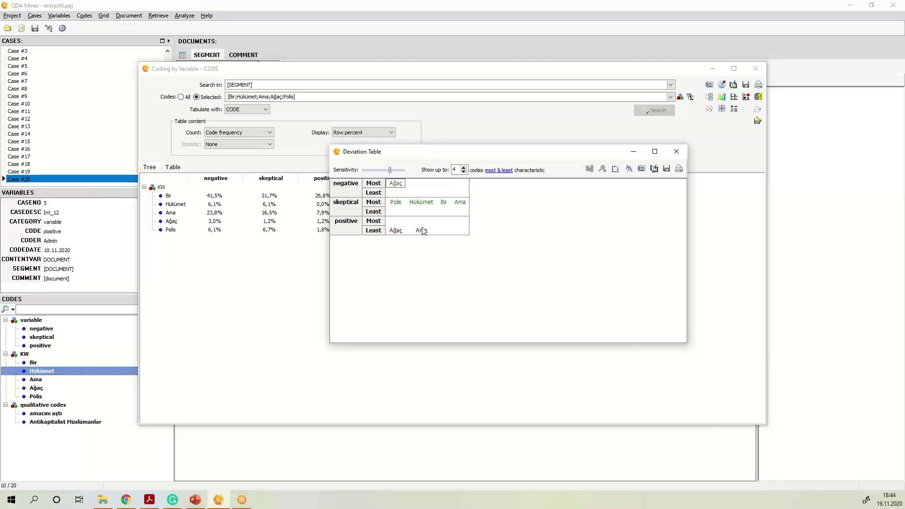
{"action": "right_click", "coordinate": [398, 186]}
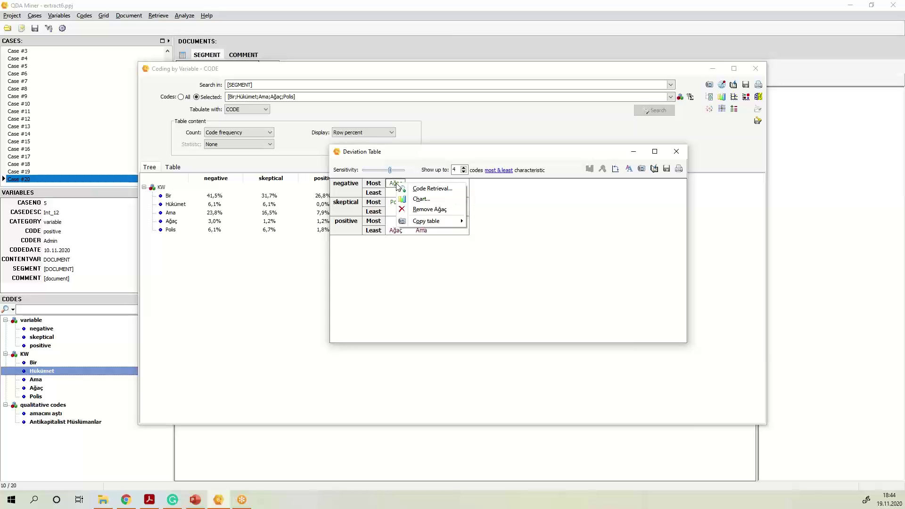
{"action": "left_click", "coordinate": [449, 193]}
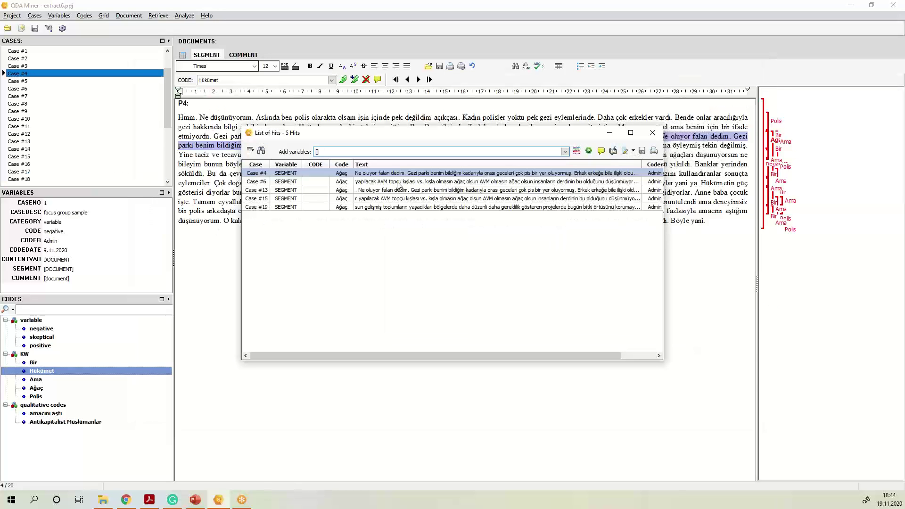
- Inspect the Ağaç hits from Case #6, Case #13 and Case #15 in their source documents
{"action": "left_click", "coordinate": [397, 184]}
{"action": "left_click", "coordinate": [397, 190]}
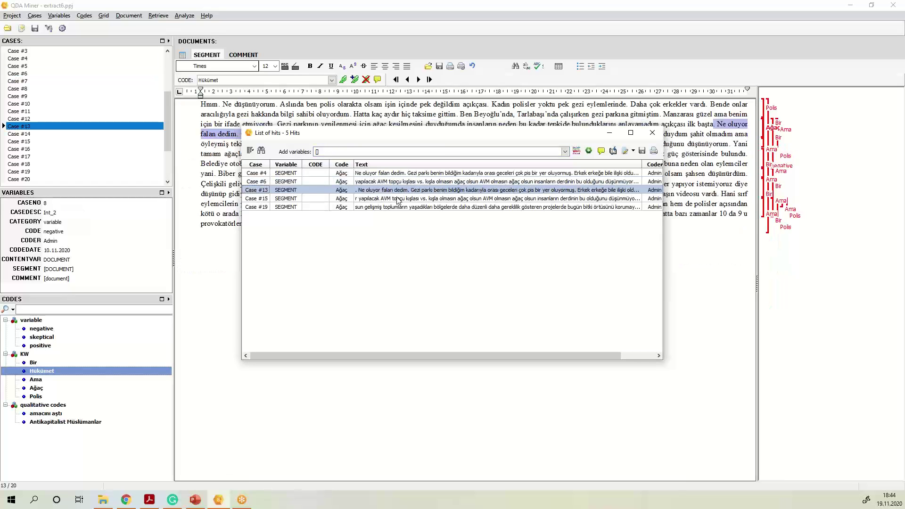
{"action": "left_click", "coordinate": [397, 199]}
{"action": "key", "text": "Up"}
{"action": "key", "text": "Up"}
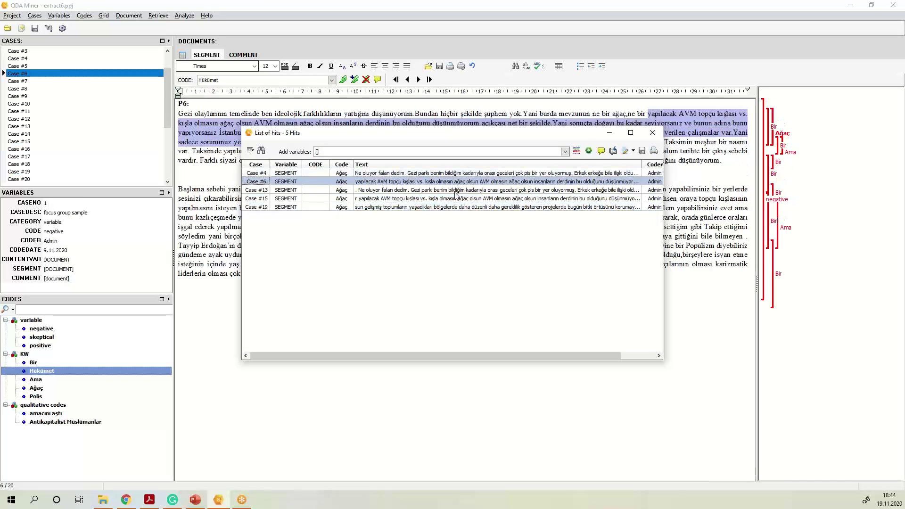
{"action": "left_click", "coordinate": [451, 190]}
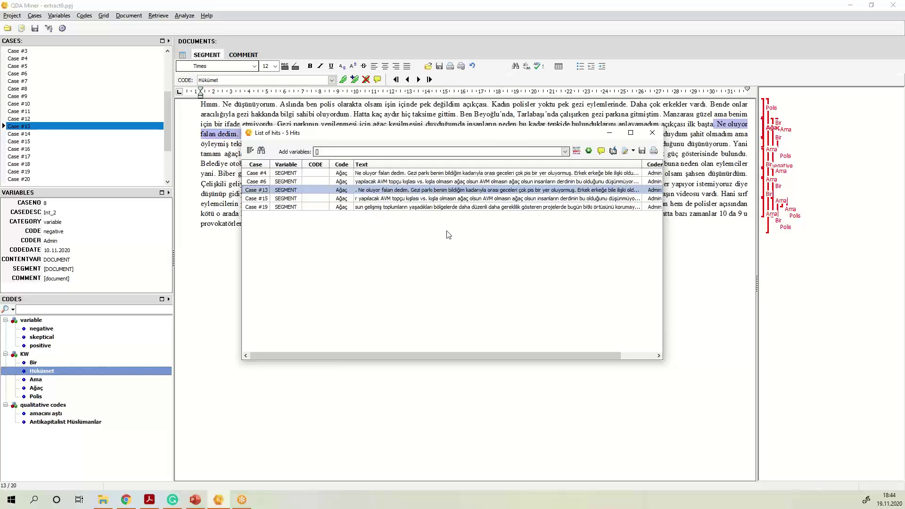
- Run a word frequency analysis on the retrieved Ağaç segments, view its word cloud, and close the results back to the crosstab
{"action": "left_click", "coordinate": [578, 155]}
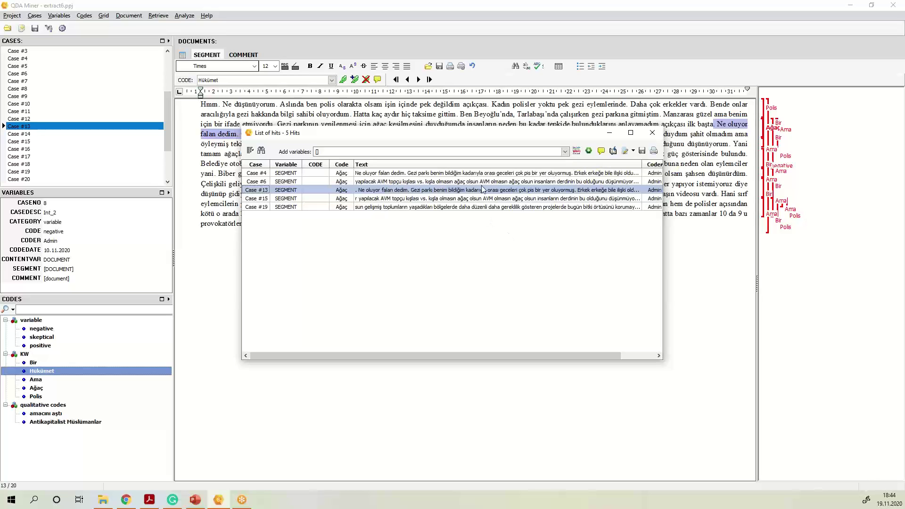
{"action": "left_click", "coordinate": [577, 153]}
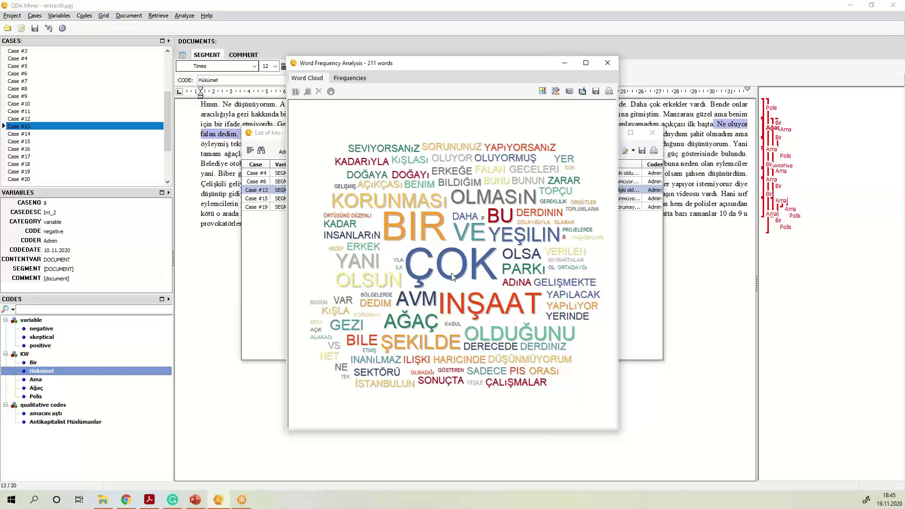
{"action": "left_click", "coordinate": [610, 64]}
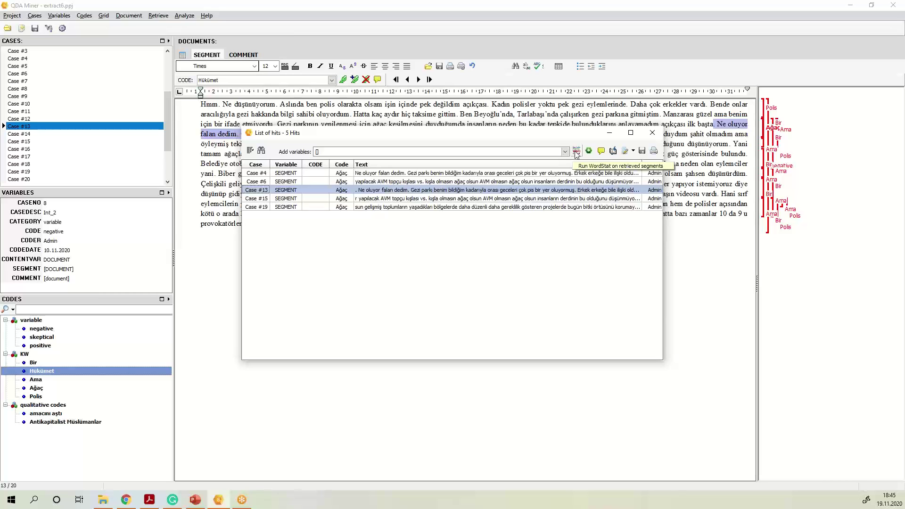
{"action": "left_click", "coordinate": [652, 133]}
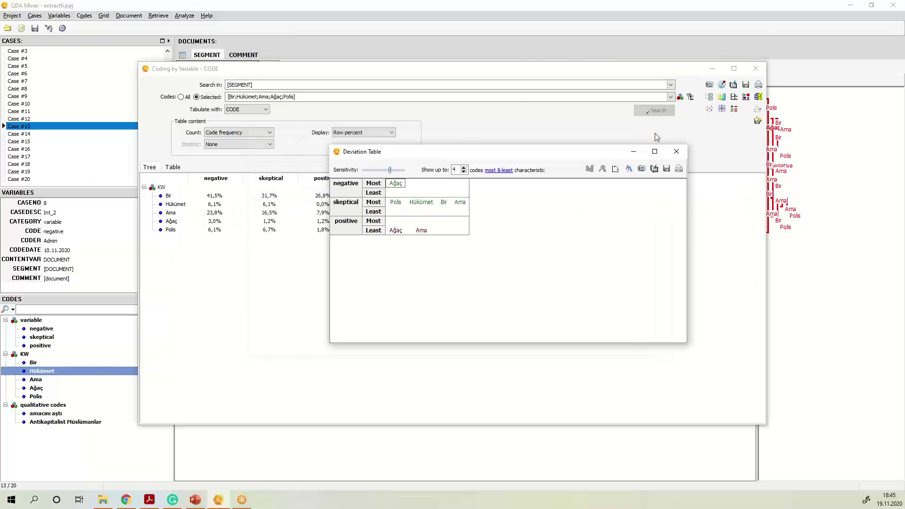
{"action": "left_click", "coordinate": [675, 153]}
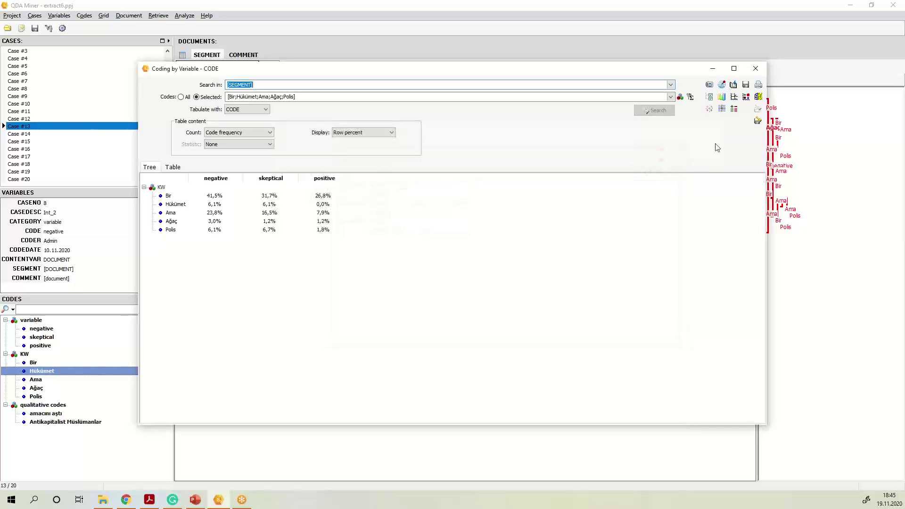
- View the 2D correspondence analysis map of the KW codes and attitudes, and recheck the deviation table, closing each one
{"action": "left_click", "coordinate": [733, 98]}
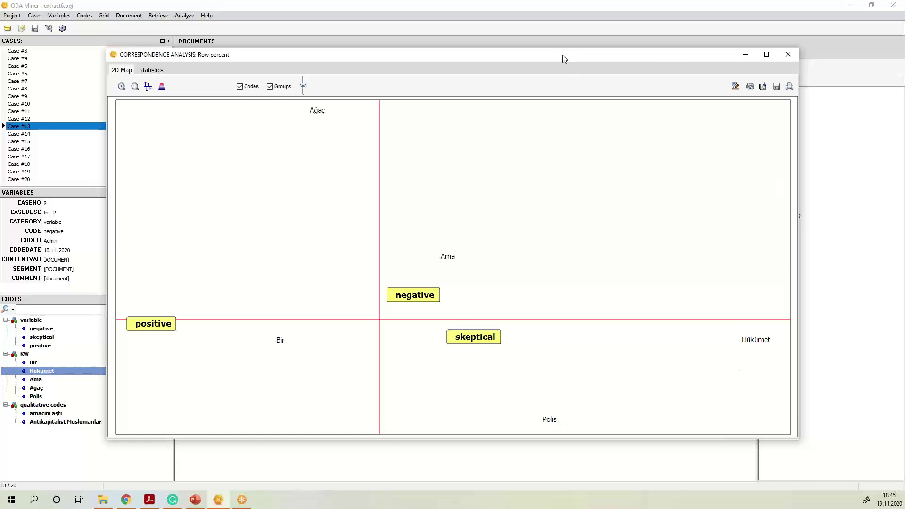
{"action": "left_click_drag", "start_coordinate": [561, 54], "coordinate": [537, 42]}
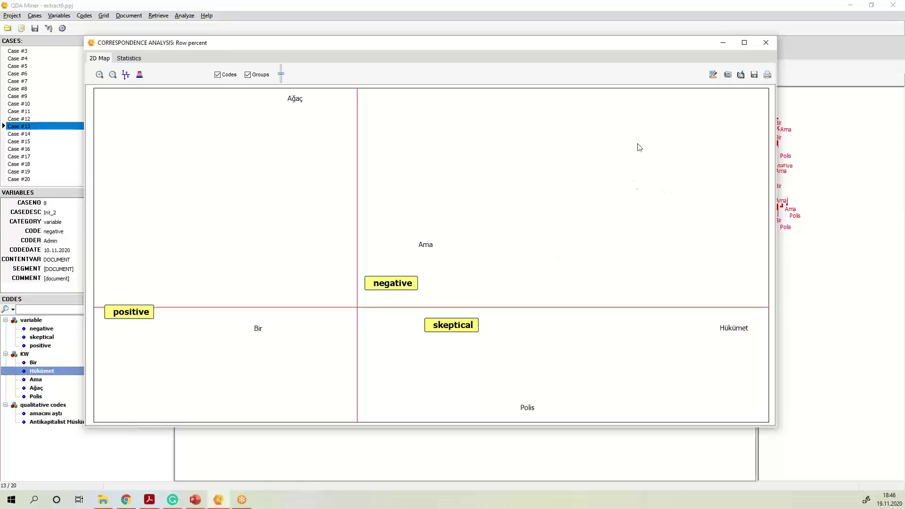
{"action": "left_click", "coordinate": [766, 42]}
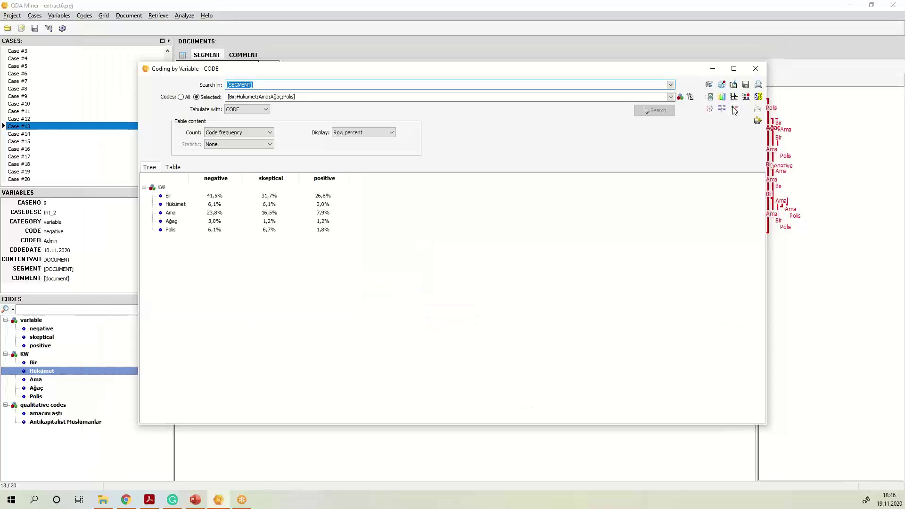
{"action": "left_click", "coordinate": [735, 109]}
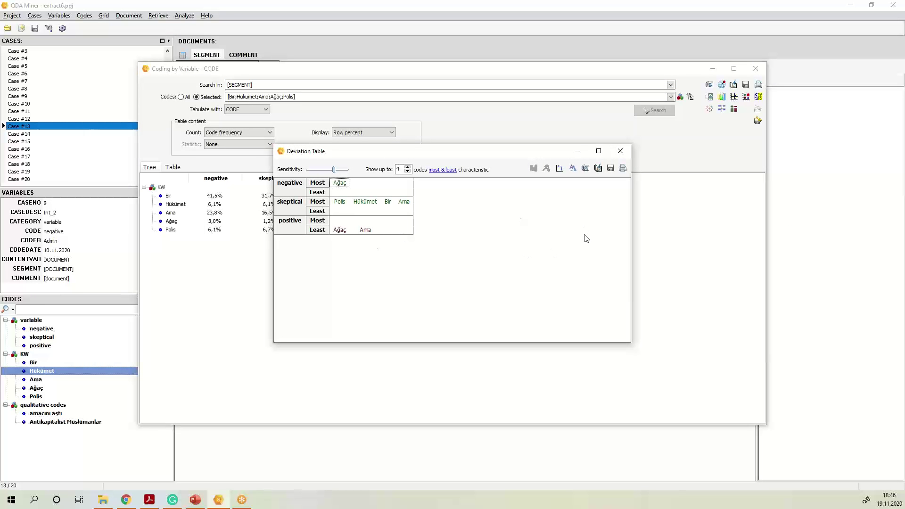
{"action": "left_click", "coordinate": [622, 154]}
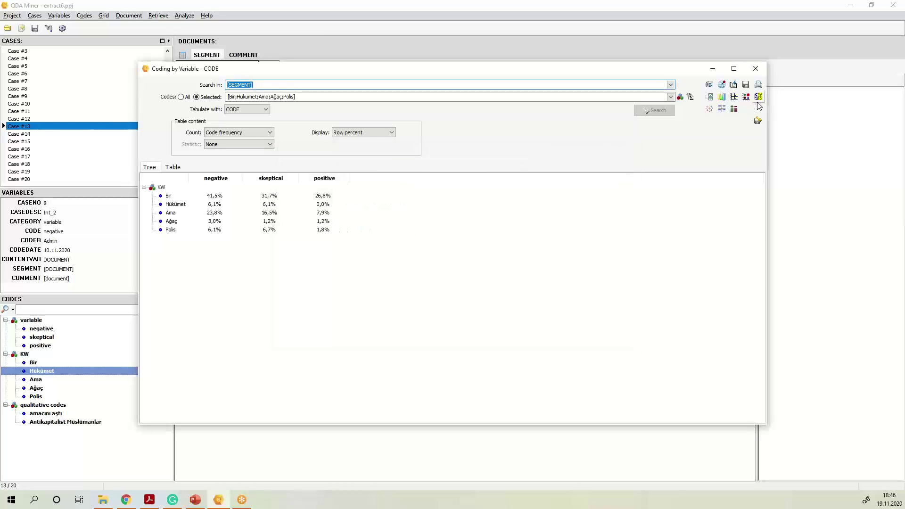
- Generate the heatmap of the KW codes by attitude, append the heatmap and its group dendrogram to the report, and close it
{"action": "left_click", "coordinate": [758, 97]}
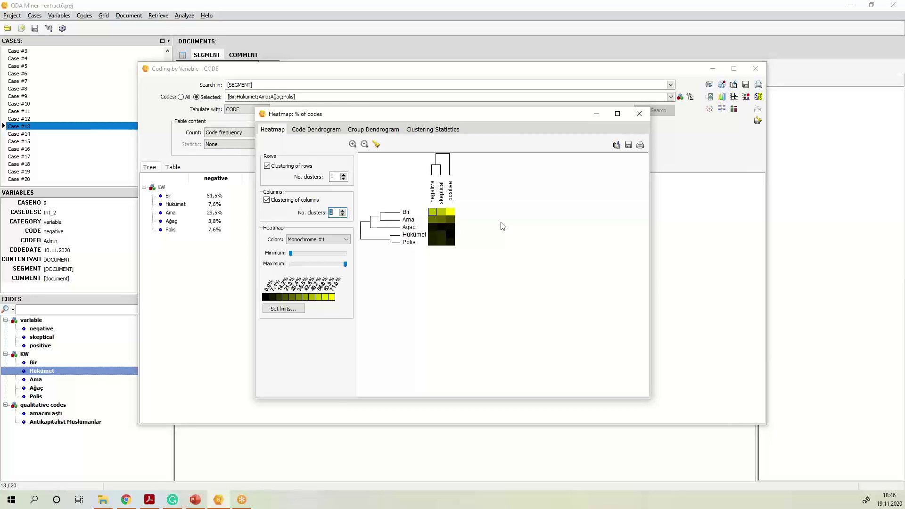
{"action": "left_click", "coordinate": [617, 145]}
{"action": "left_click", "coordinate": [379, 131]}
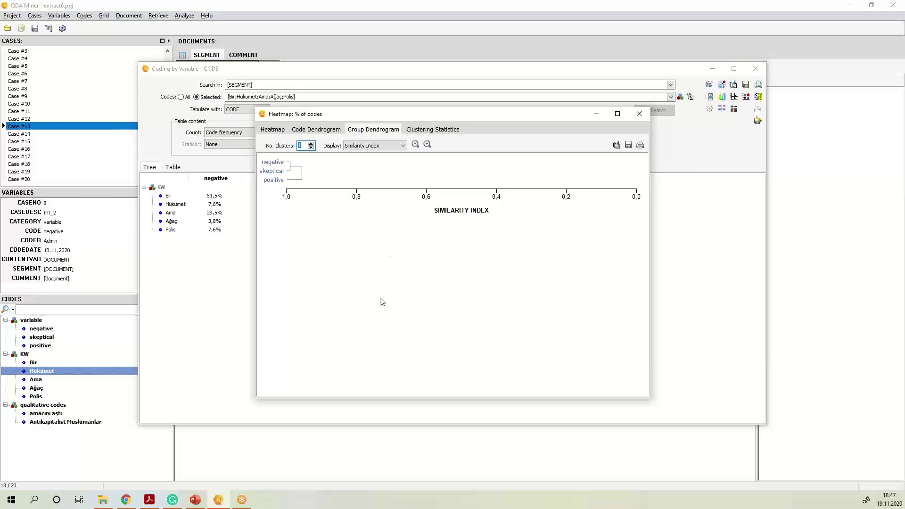
{"action": "left_click", "coordinate": [617, 146]}
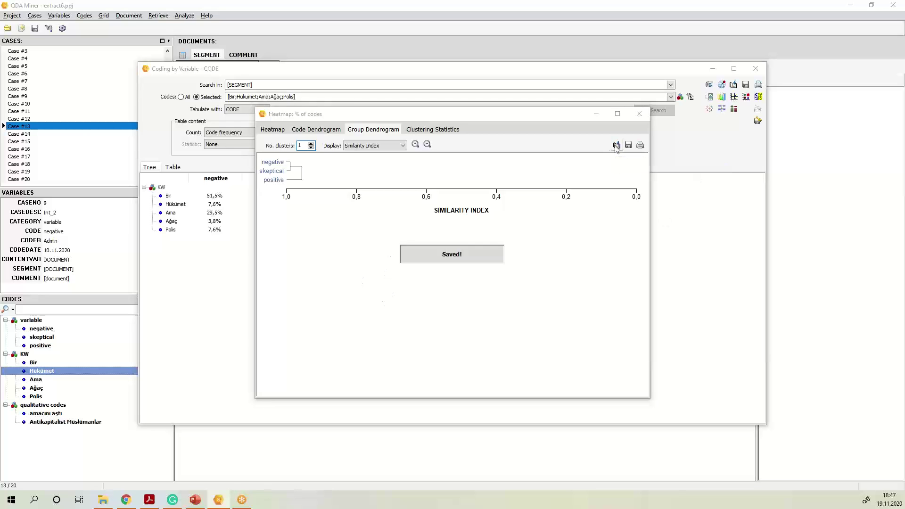
{"action": "left_click", "coordinate": [642, 116]}
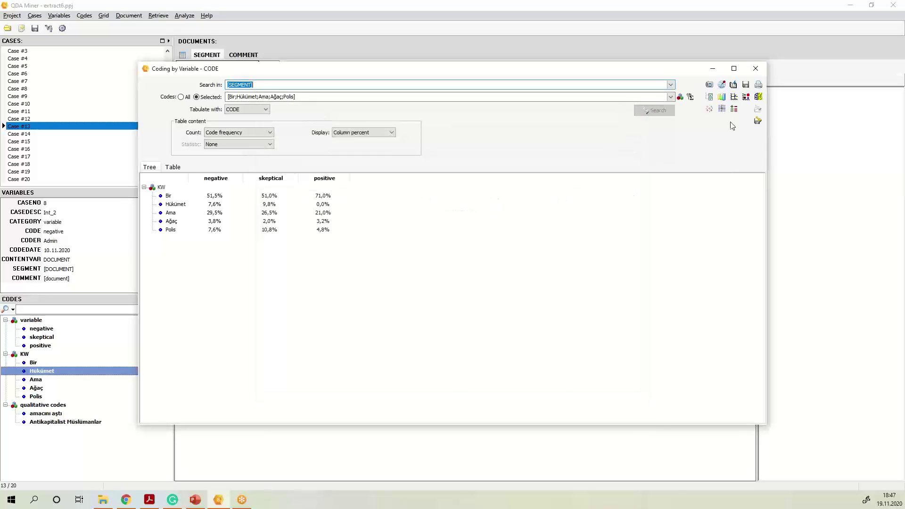
- Generate the quotation matrix of the KW codes by attitude, append it to the report, and close the matrix and the crosstab
{"action": "left_click", "coordinate": [722, 109]}
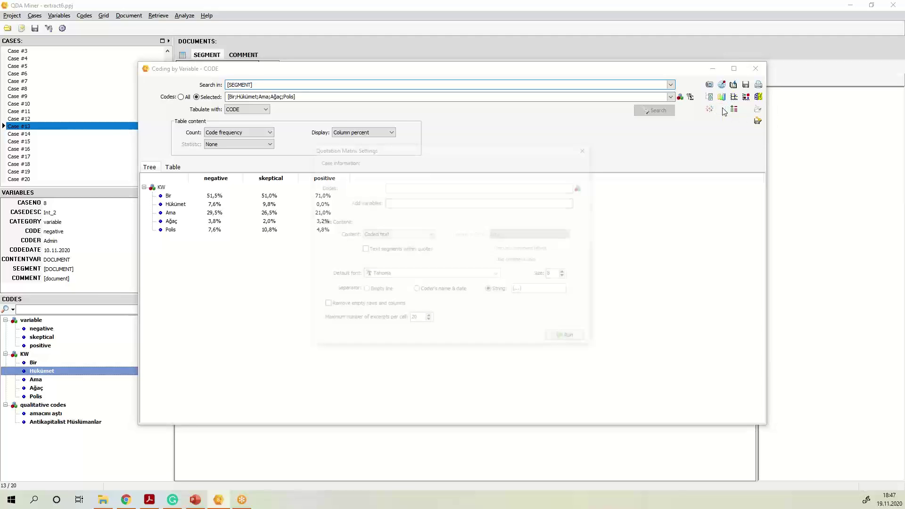
{"action": "left_click", "coordinate": [568, 338]}
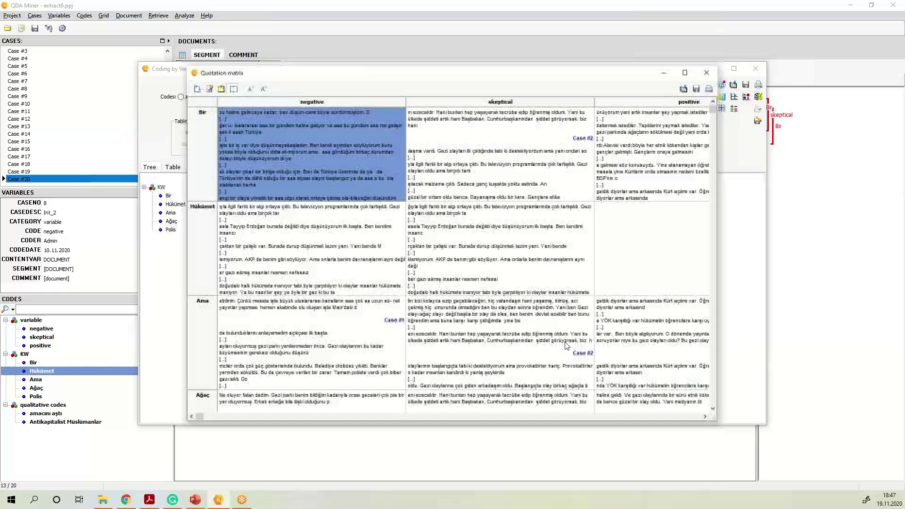
{"action": "left_click", "coordinate": [683, 89]}
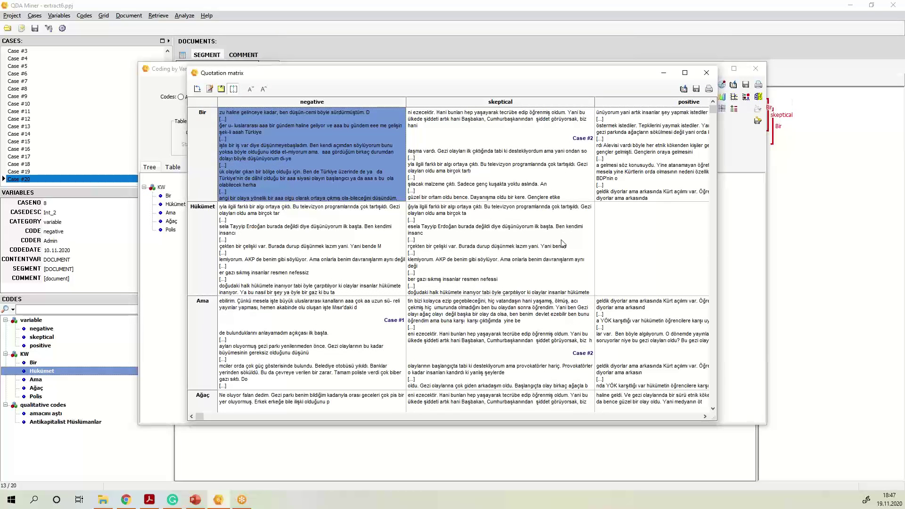
{"action": "left_click", "coordinate": [706, 73]}
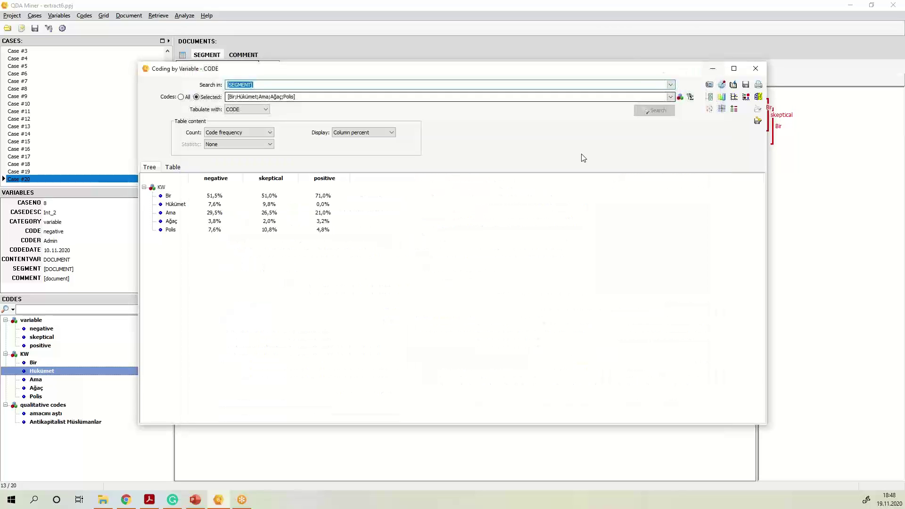
{"action": "left_click", "coordinate": [756, 70]}
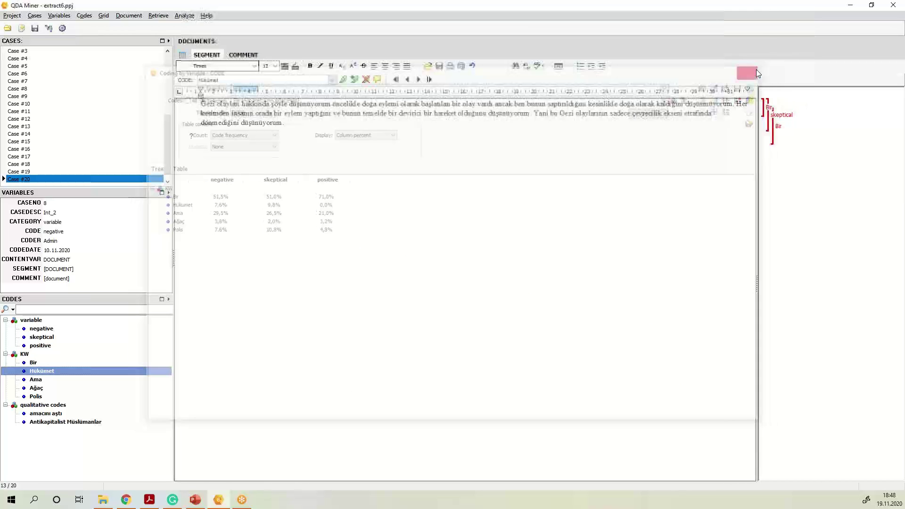
{"action": "left_click", "coordinate": [304, 125]}
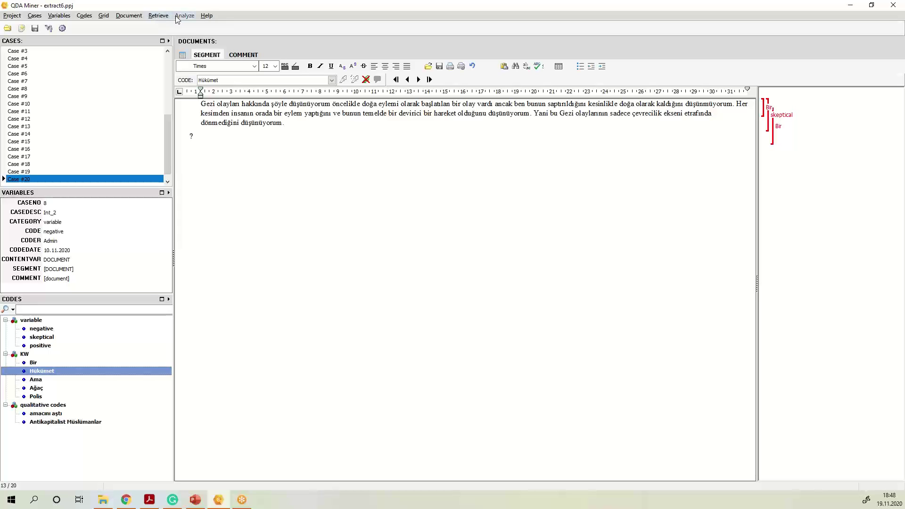
- Open the project's Report Manager, view the first saved items, and enter "write" in the Notes page
{"action": "left_click", "coordinate": [15, 15]}
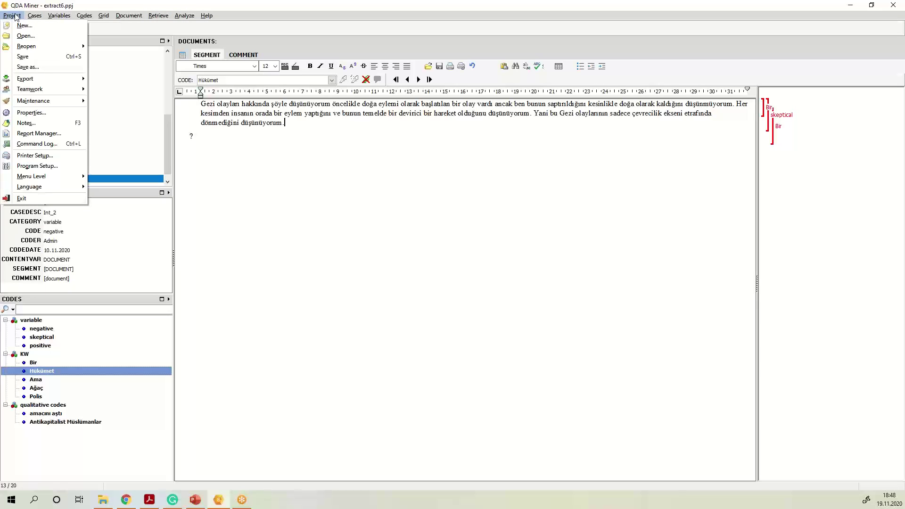
{"action": "left_click", "coordinate": [63, 134]}
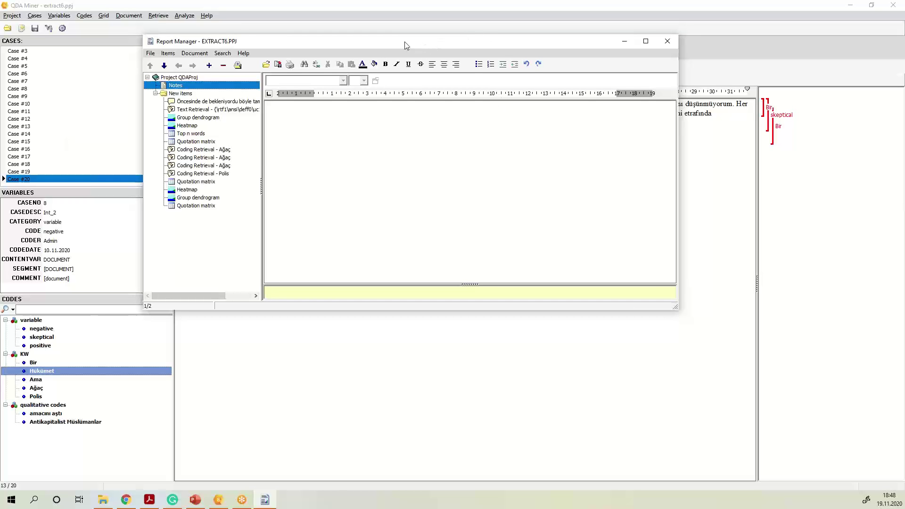
{"action": "left_click_drag", "start_coordinate": [404, 42], "coordinate": [446, 62]}
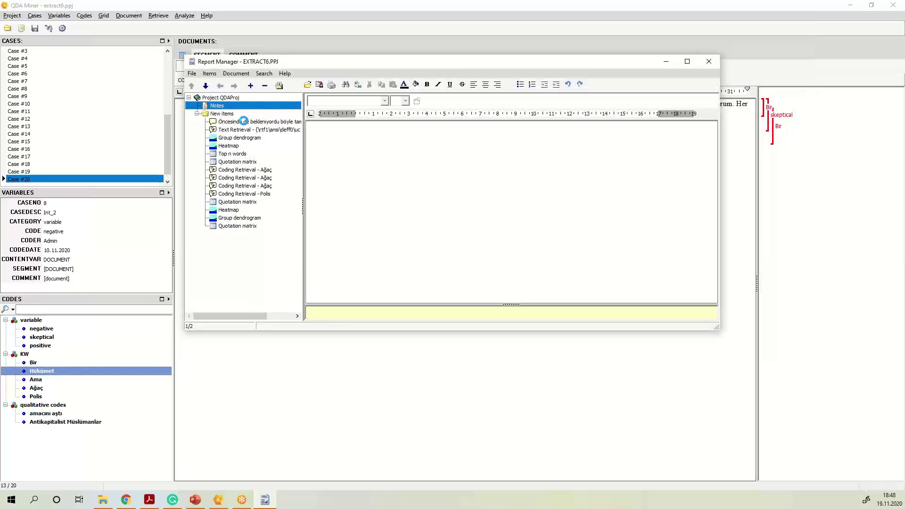
{"action": "left_click", "coordinate": [244, 121]}
{"action": "left_click", "coordinate": [245, 130]}
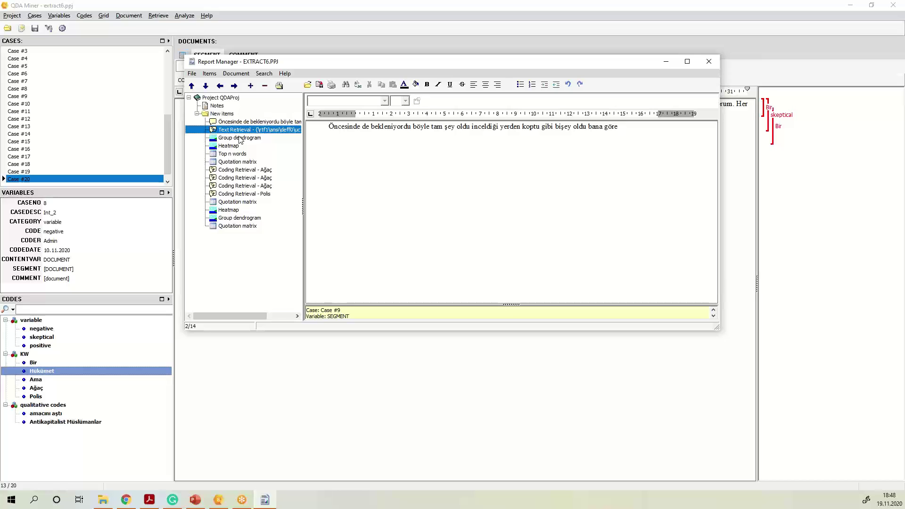
{"action": "left_click", "coordinate": [216, 106]}
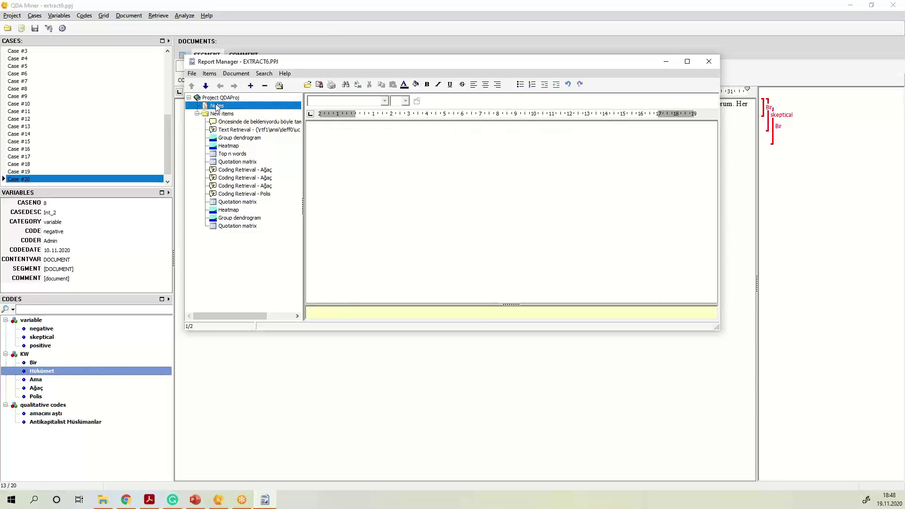
{"action": "left_click", "coordinate": [360, 138]}
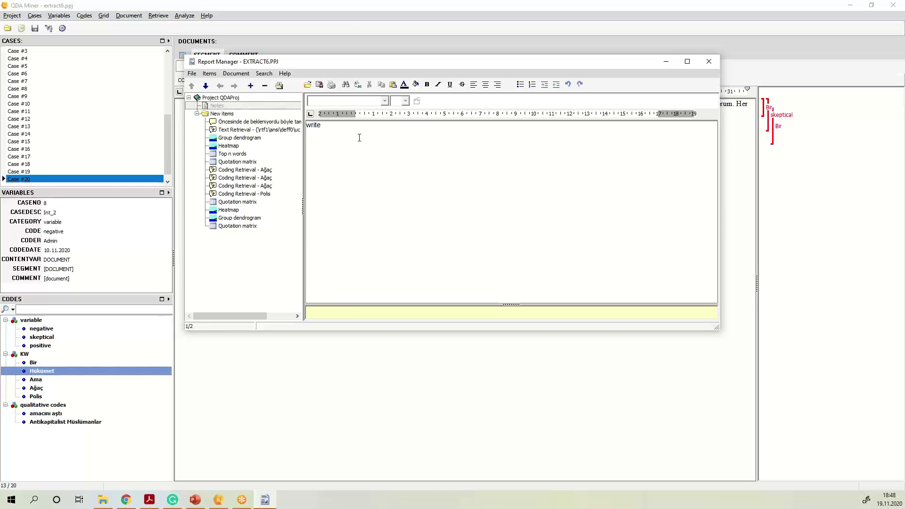
- Review the saved Text Retrieval, Group dendrogram, Heatmap and Top n words items in the report
{"action": "left_click", "coordinate": [252, 130]}
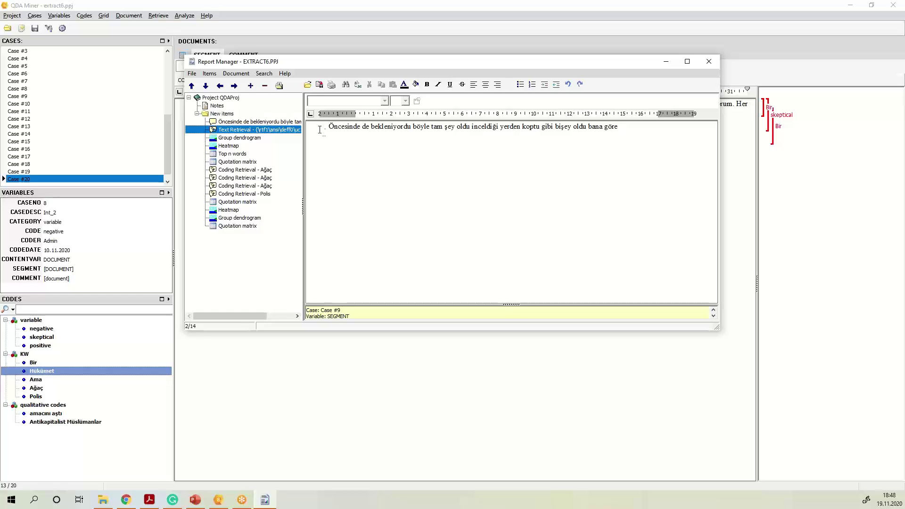
{"action": "left_click", "coordinate": [250, 137]}
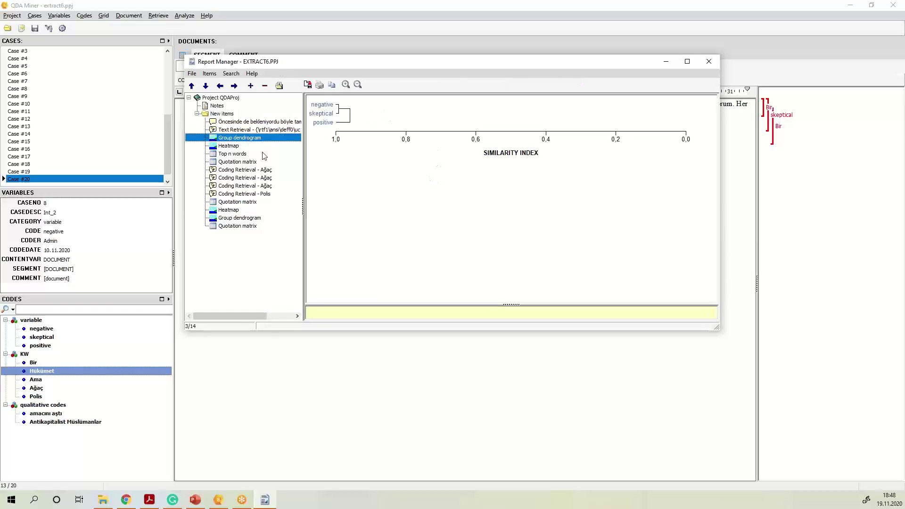
{"action": "key", "text": "Down"}
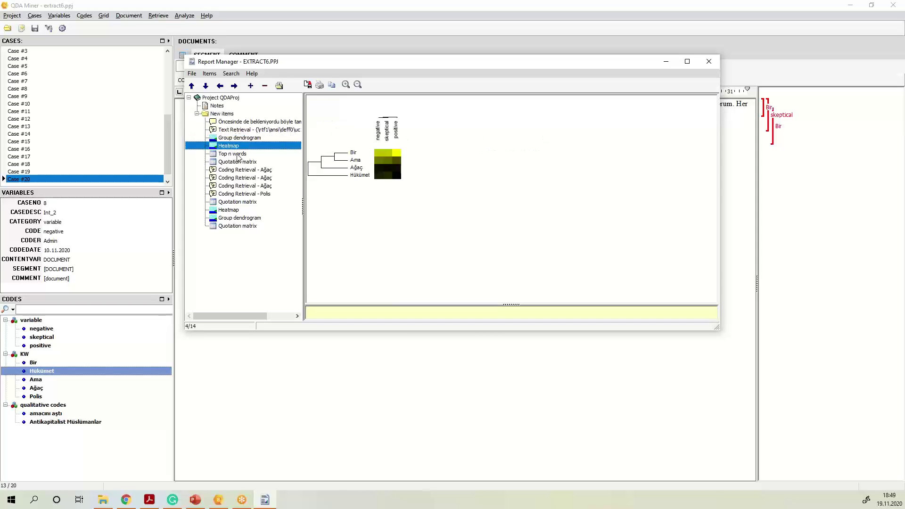
{"action": "left_click", "coordinate": [238, 155]}
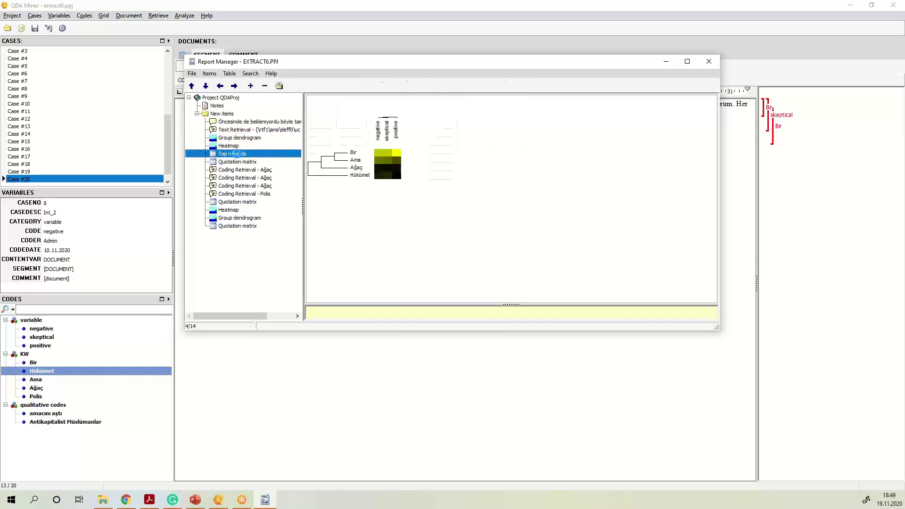
{"action": "left_click", "coordinate": [461, 230]}
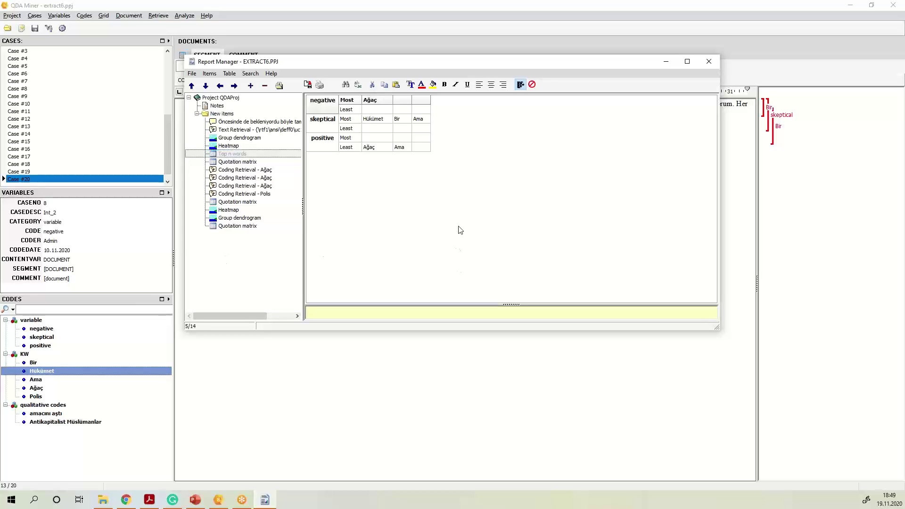
{"action": "left_click", "coordinate": [267, 267]}
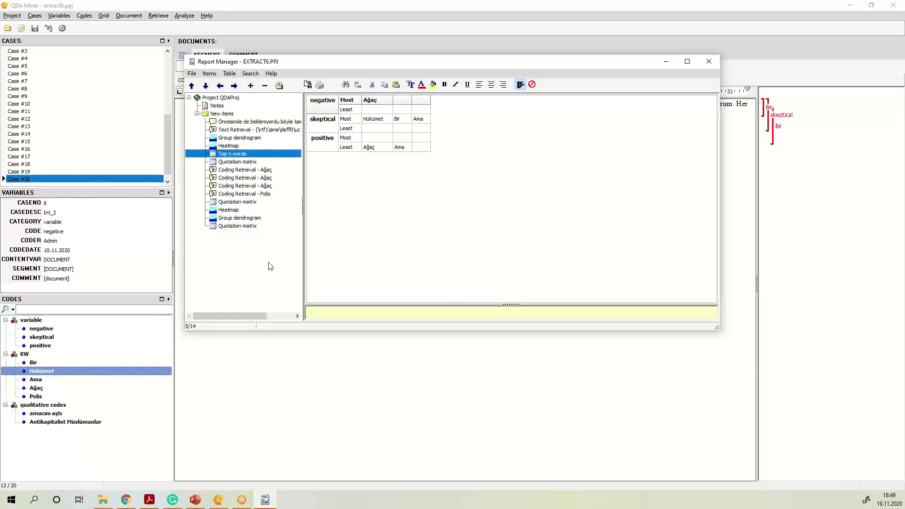
- Export all report items except Notes as an MS Word document named report11 and open the exported file
{"action": "left_click", "coordinate": [192, 73]}
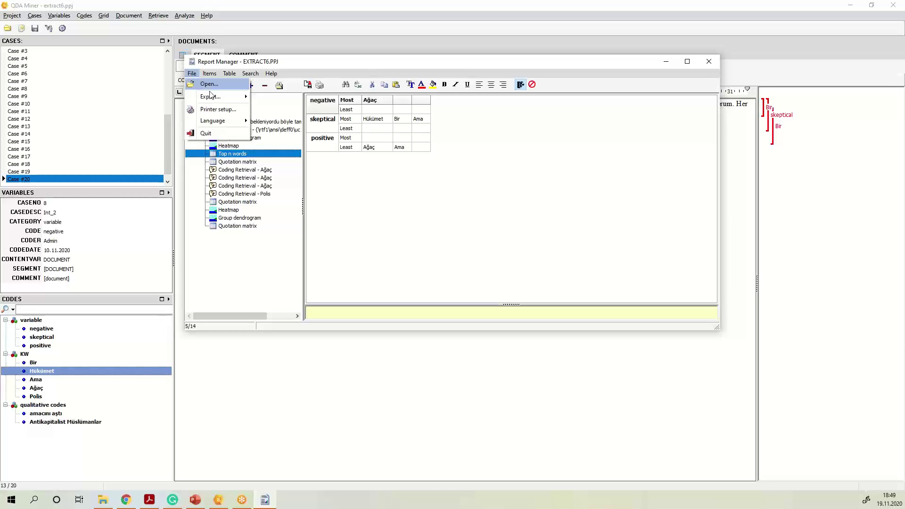
{"action": "mouse_move", "coordinate": [220, 96]}
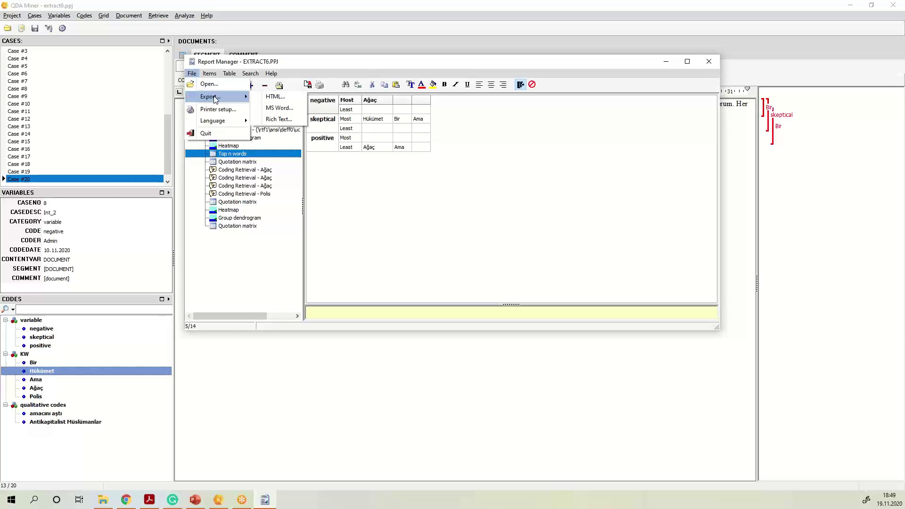
{"action": "left_click", "coordinate": [286, 108]}
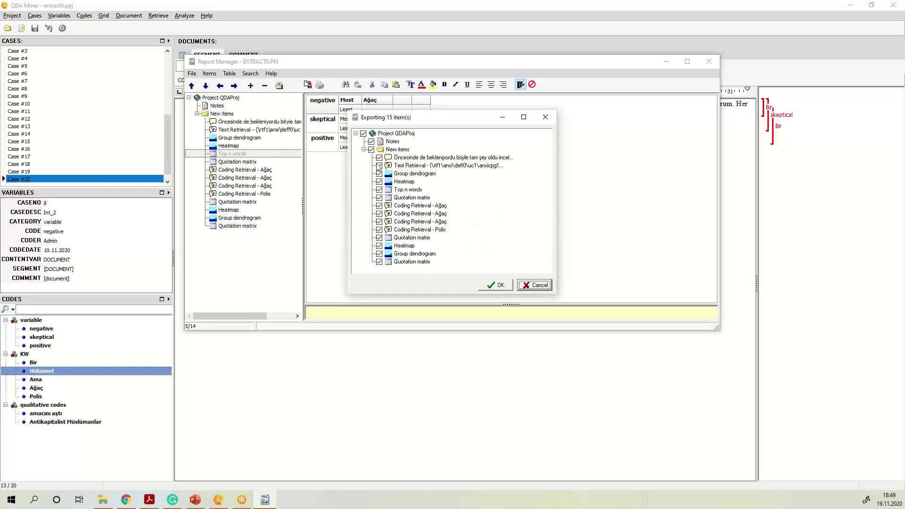
{"action": "left_click", "coordinate": [371, 142]}
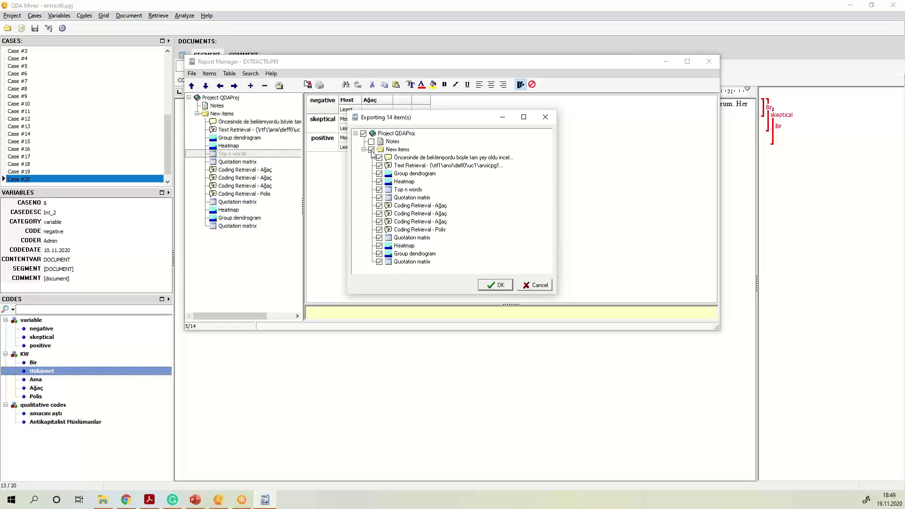
{"action": "left_click", "coordinate": [371, 149]}
{"action": "left_click", "coordinate": [371, 150]}
{"action": "left_click", "coordinate": [500, 286]}
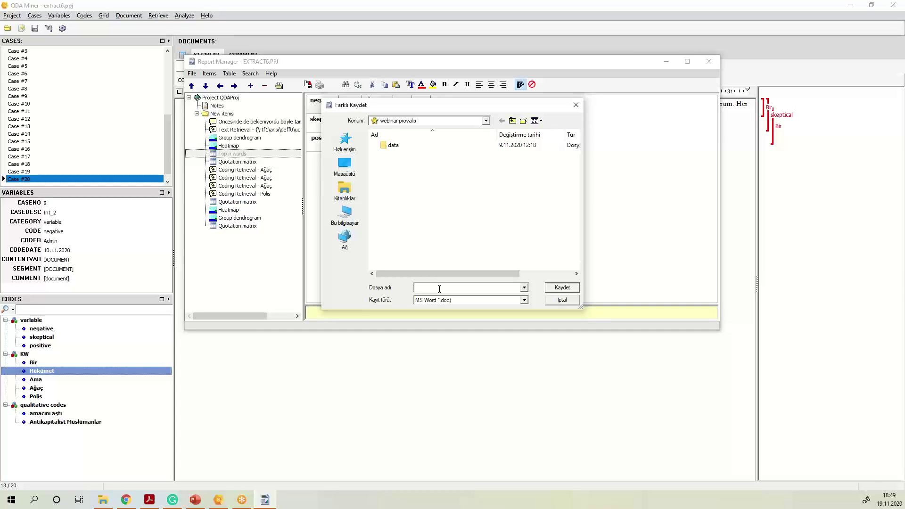
{"action": "type", "text": "report11"}
{"action": "left_click", "coordinate": [560, 288]}
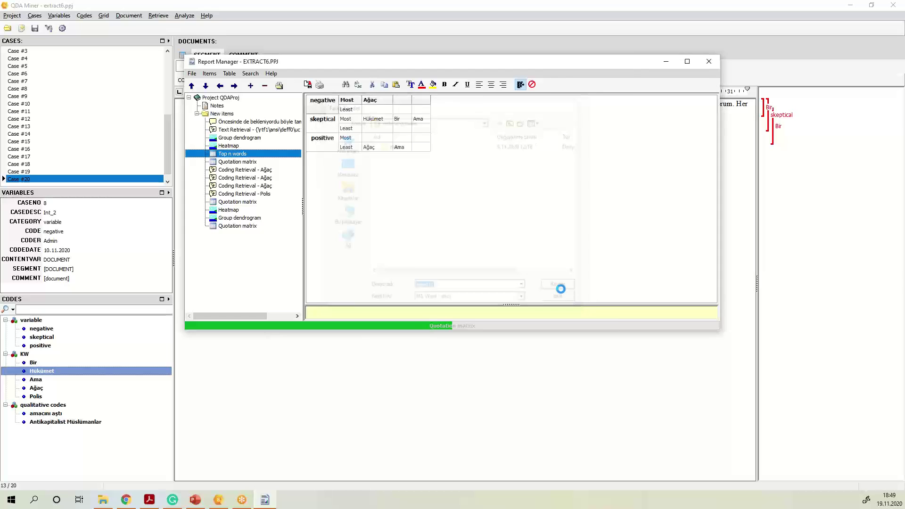
{"action": "left_click", "coordinate": [432, 272]}
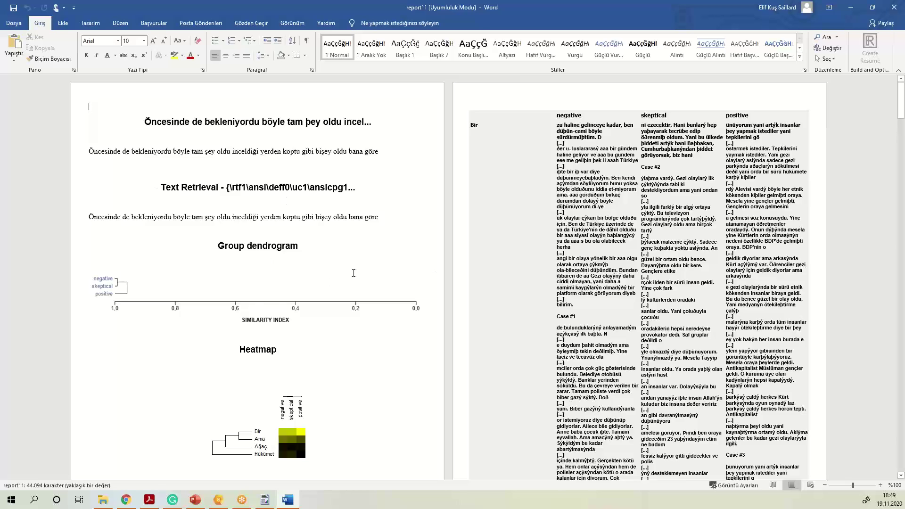
- Look through the exported report11 document in Word, from the dendrogram and heatmap to the quotation matrices, and close Word
{"action": "scroll", "coordinate": [353, 273], "scroll_direction": "down", "scroll_amount": 10}
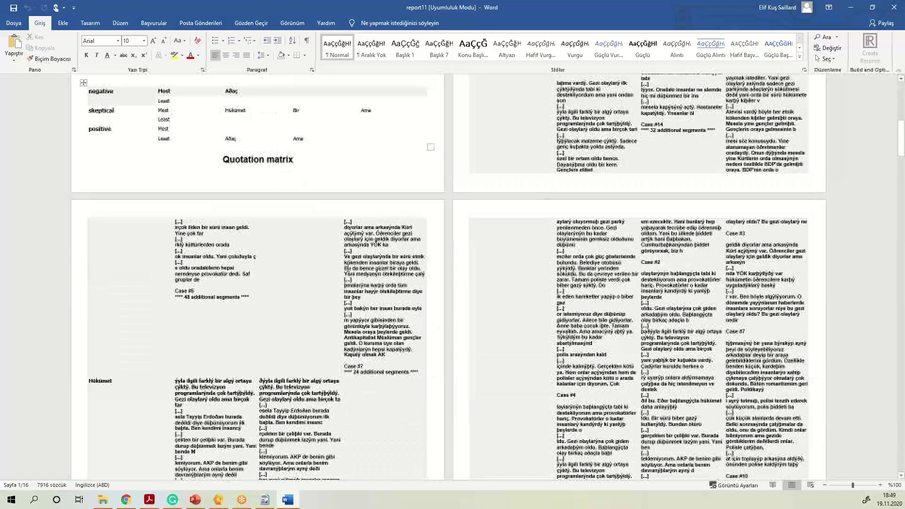
{"action": "scroll", "coordinate": [348, 268], "scroll_direction": "down", "scroll_amount": 10}
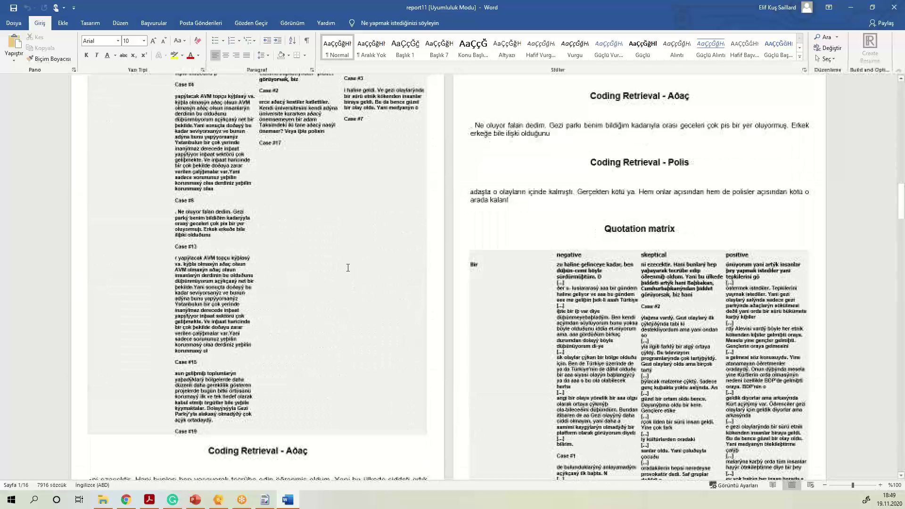
{"action": "scroll", "coordinate": [348, 267], "scroll_direction": "down", "scroll_amount": 15}
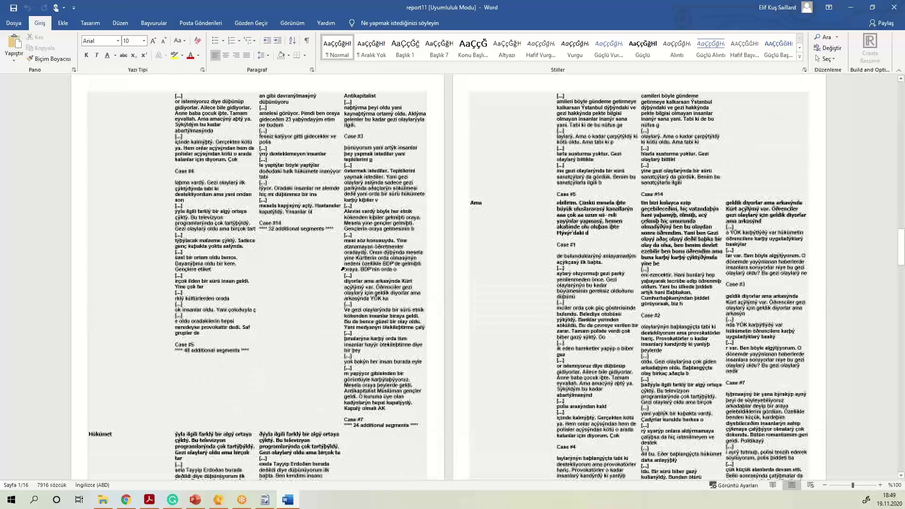
{"action": "scroll", "coordinate": [344, 268], "scroll_direction": "down", "scroll_amount": 15}
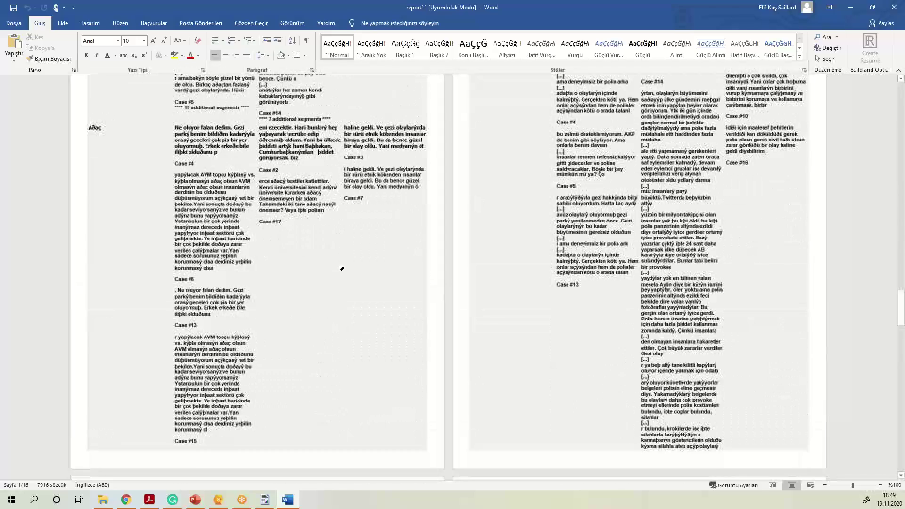
{"action": "scroll", "coordinate": [347, 267], "scroll_direction": "down", "scroll_amount": 8}
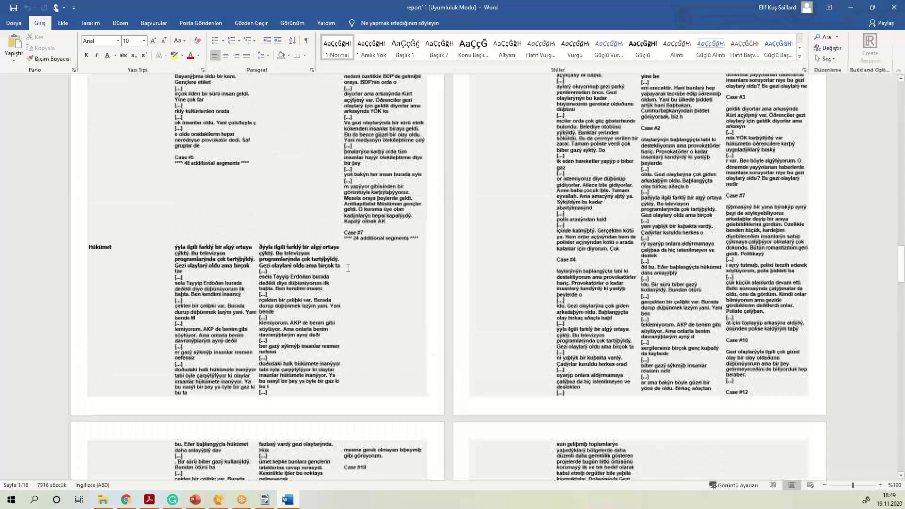
{"action": "scroll", "coordinate": [347, 268], "scroll_direction": "down", "scroll_amount": 12}
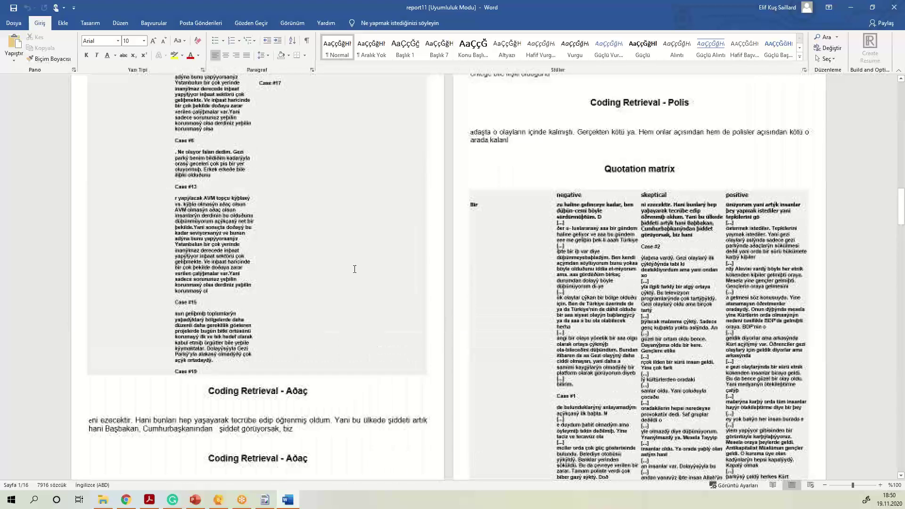
{"action": "scroll", "coordinate": [354, 269], "scroll_direction": "up", "scroll_amount": 20}
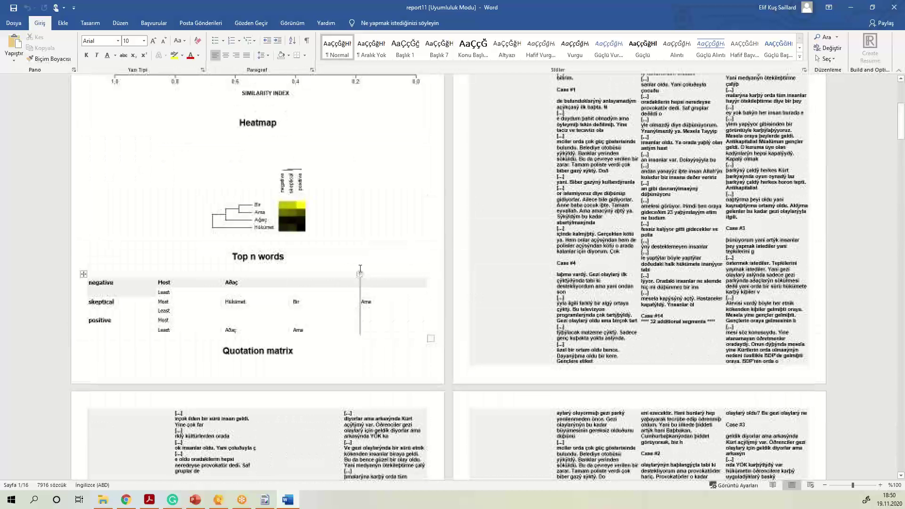
{"action": "scroll", "coordinate": [361, 269], "scroll_direction": "up", "scroll_amount": 1}
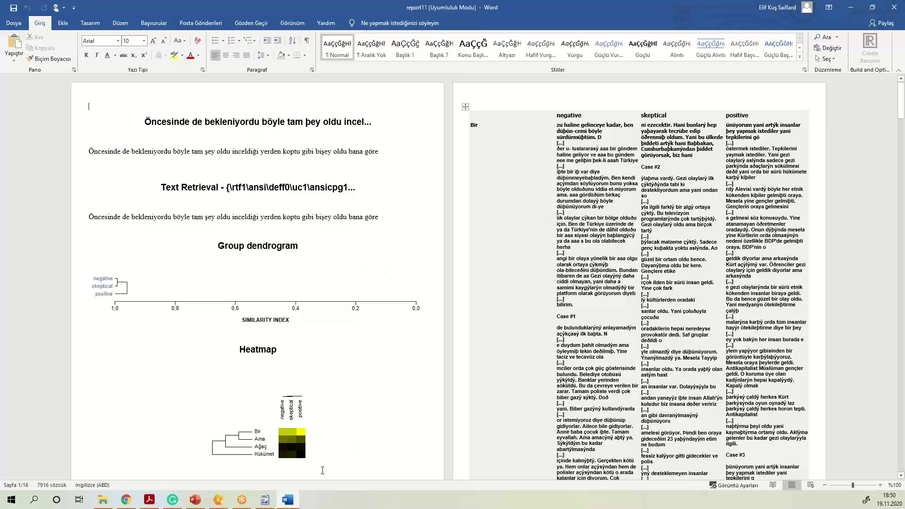
{"action": "left_click", "coordinate": [895, 7]}
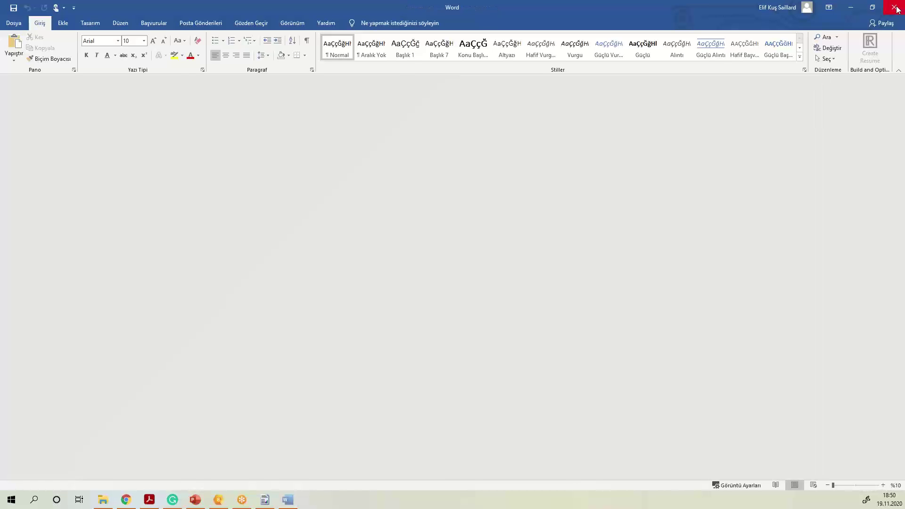
{"action": "left_click", "coordinate": [894, 8]}
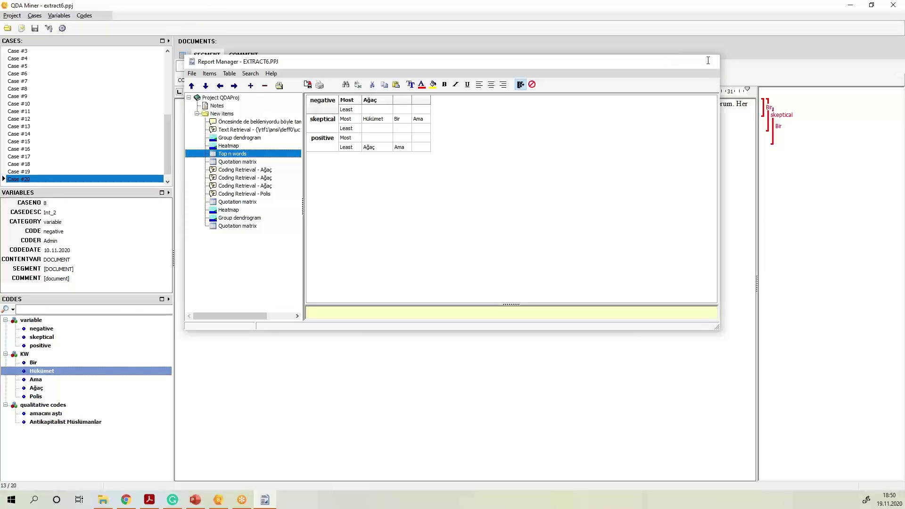
- Close the Report Manager and select the skeptical code in the code list
{"action": "left_click", "coordinate": [708, 62]}
{"action": "left_click", "coordinate": [52, 338]}
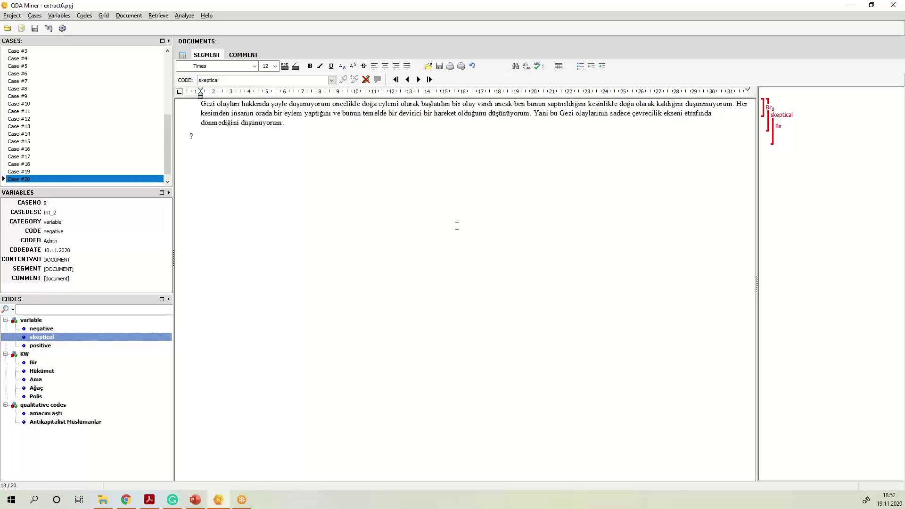
{"action": "left_click", "coordinate": [297, 127]}
{"action": "left_click", "coordinate": [185, 16]}
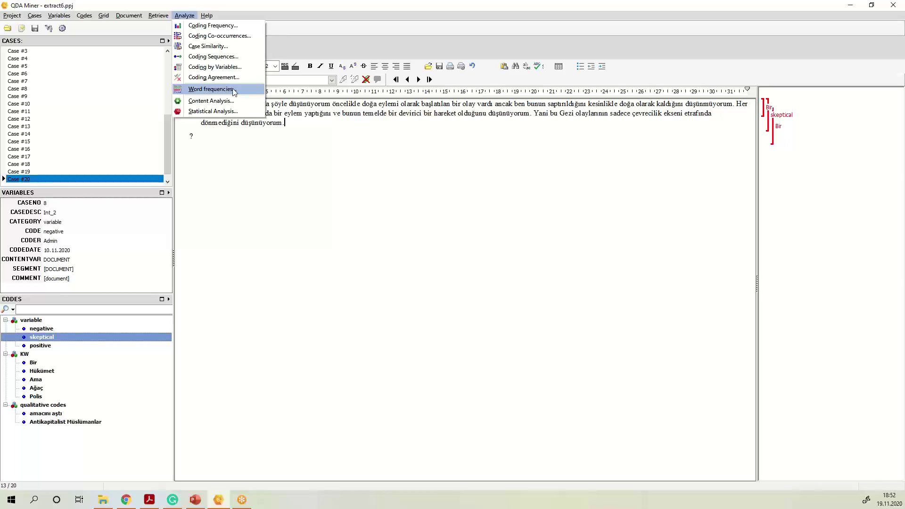
{"action": "left_click", "coordinate": [299, 124]}
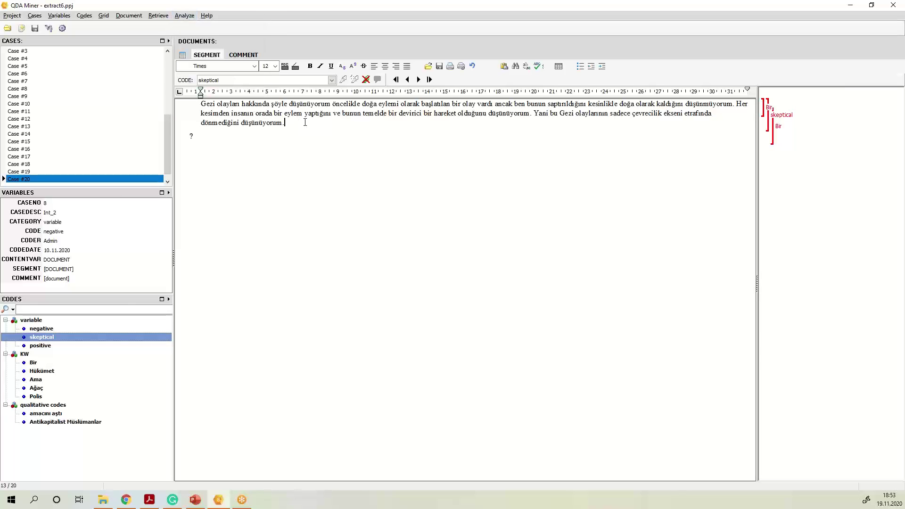
- Display all cases' segments with their codes in the grid view, look through them, and return to the single-document view
{"action": "left_click", "coordinate": [183, 56]}
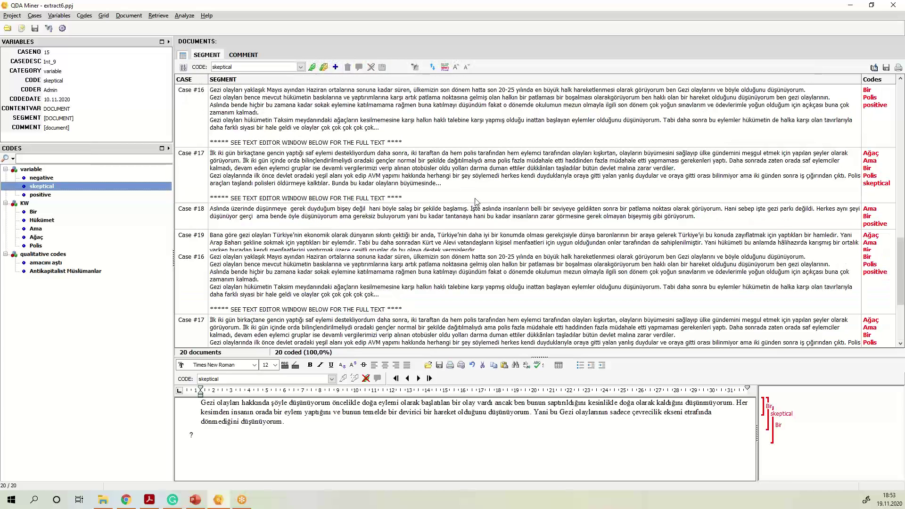
{"action": "scroll", "coordinate": [475, 201], "scroll_direction": "up", "scroll_amount": 3}
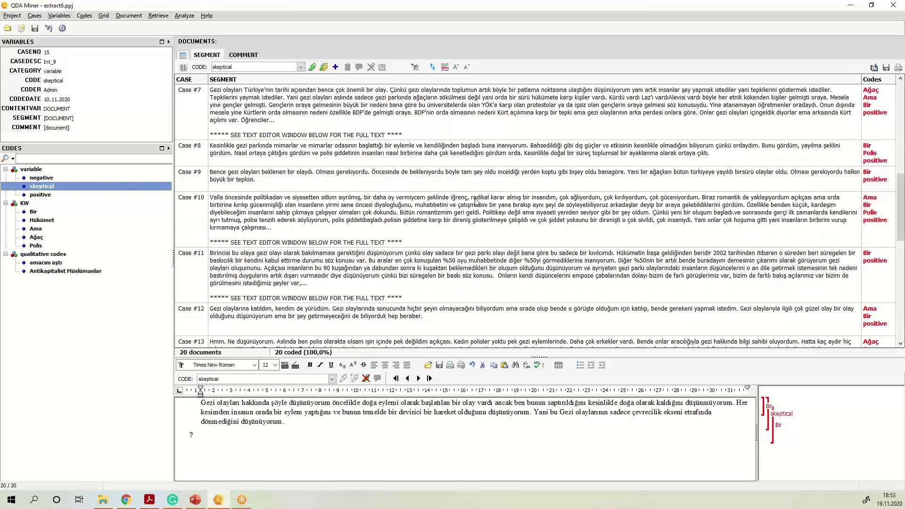
{"action": "scroll", "coordinate": [475, 200], "scroll_direction": "up", "scroll_amount": 2}
{"action": "scroll", "coordinate": [475, 197], "scroll_direction": "down", "scroll_amount": 2}
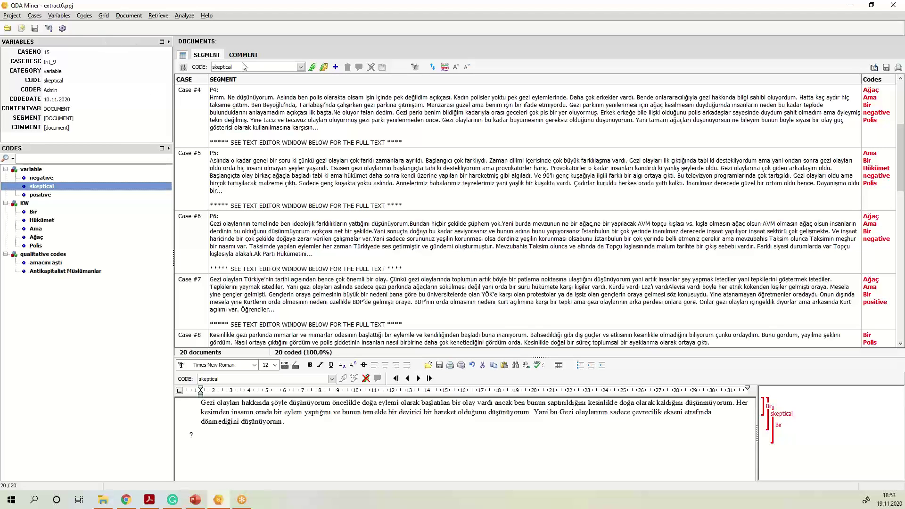
{"action": "left_click", "coordinate": [183, 56]}
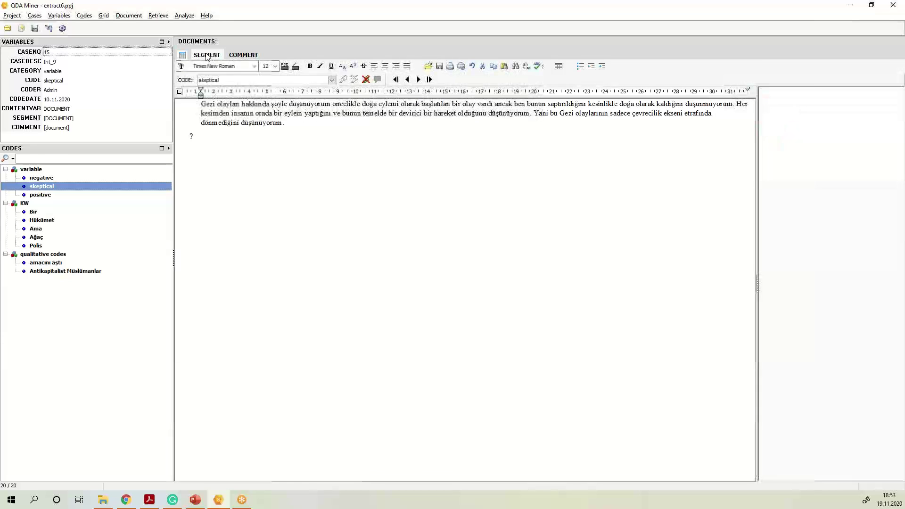
- Open Case #12, show the segment grid again, and examine the codes assigned to Case #7, Case #10 and the following cases
{"action": "left_click", "coordinate": [26, 58]}
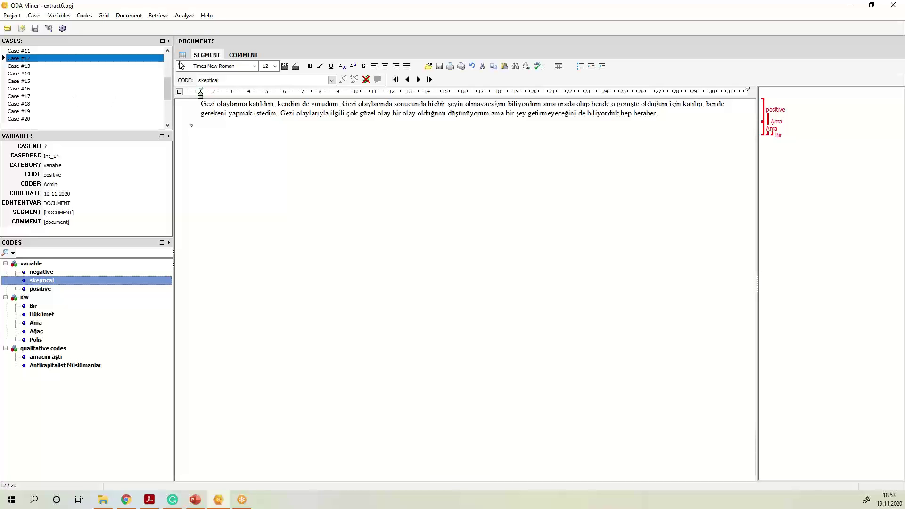
{"action": "left_click", "coordinate": [183, 56]}
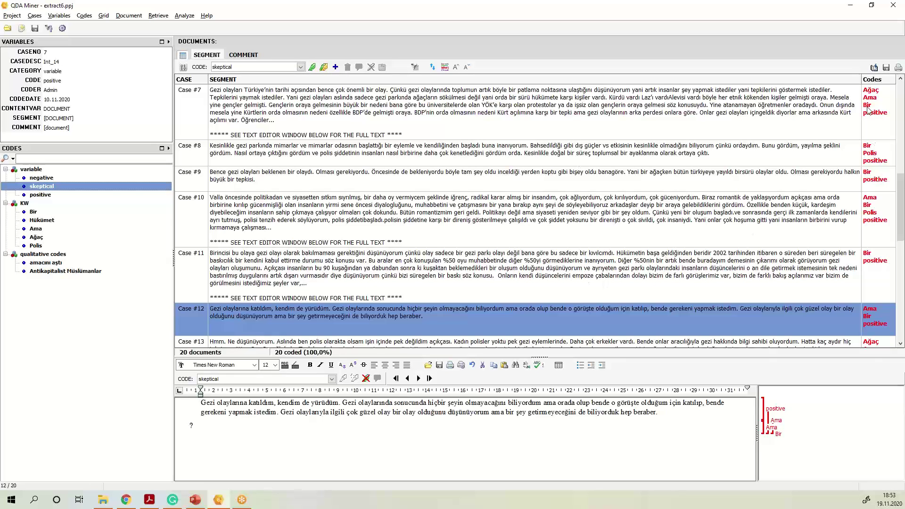
{"action": "left_click", "coordinate": [879, 139]}
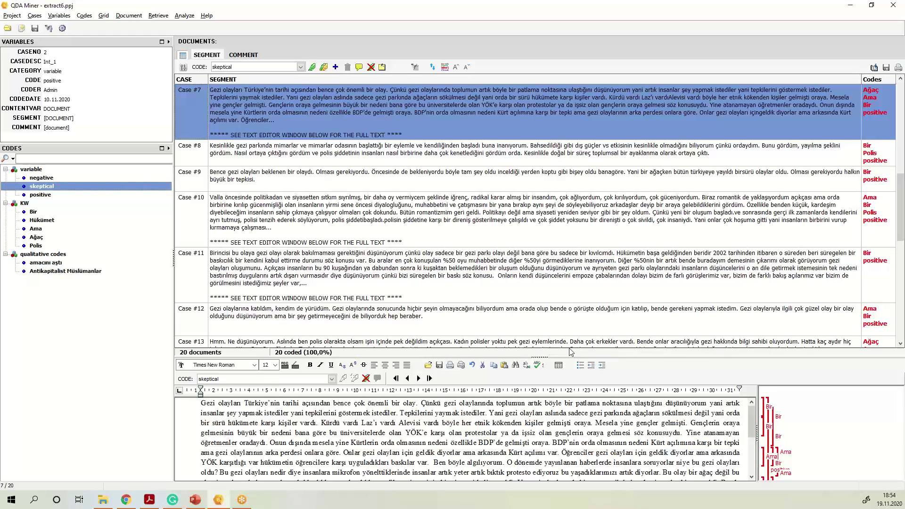
{"action": "left_click", "coordinate": [571, 231]}
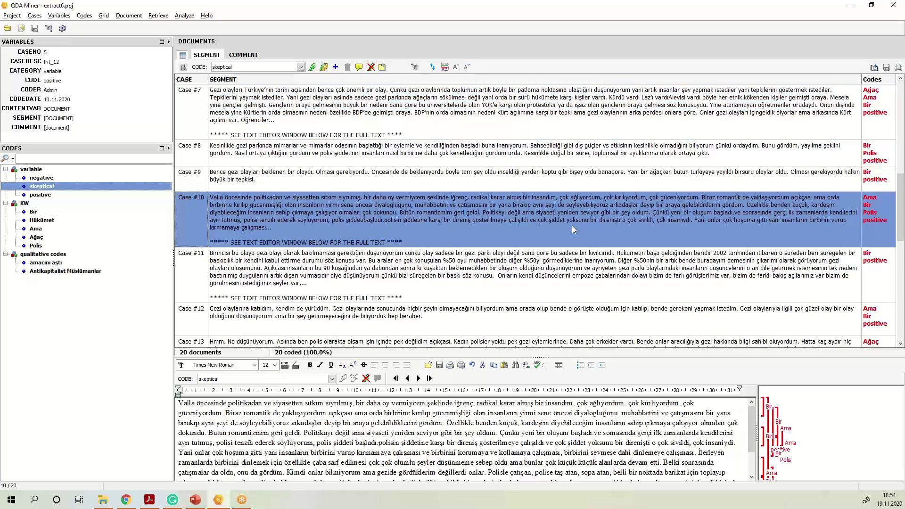
{"action": "scroll", "coordinate": [572, 225], "scroll_direction": "down", "scroll_amount": 6}
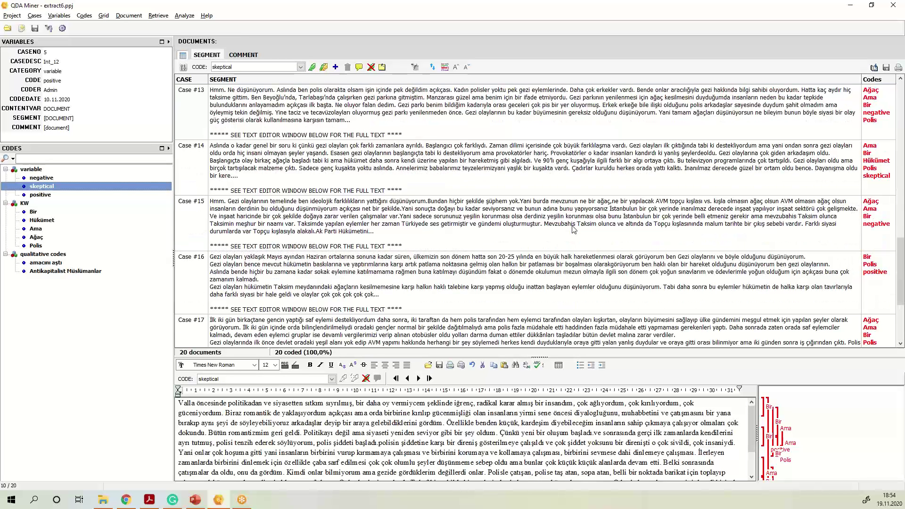
{"action": "scroll", "coordinate": [572, 229], "scroll_direction": "up", "scroll_amount": 3}
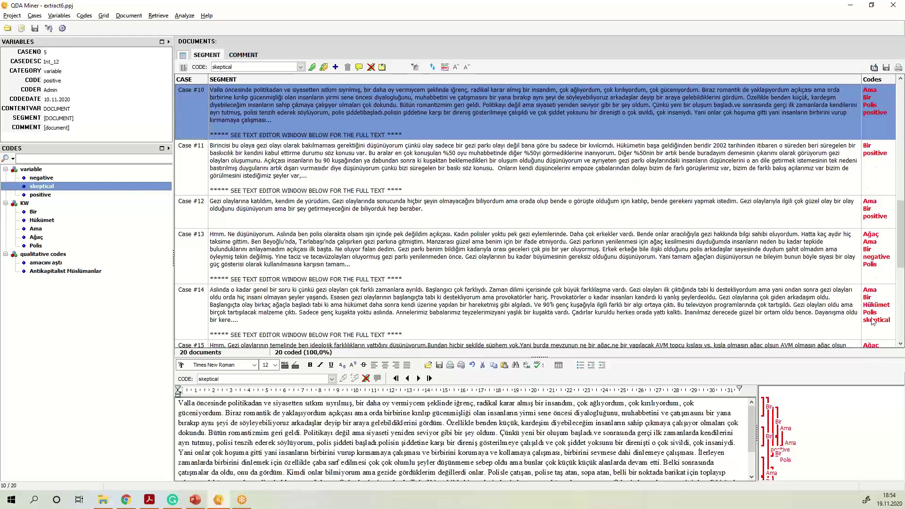
- View the Case #11 and Case #12 segments in the grid, including the segment options for Case #11, and return to the document view
{"action": "left_click", "coordinate": [718, 171]}
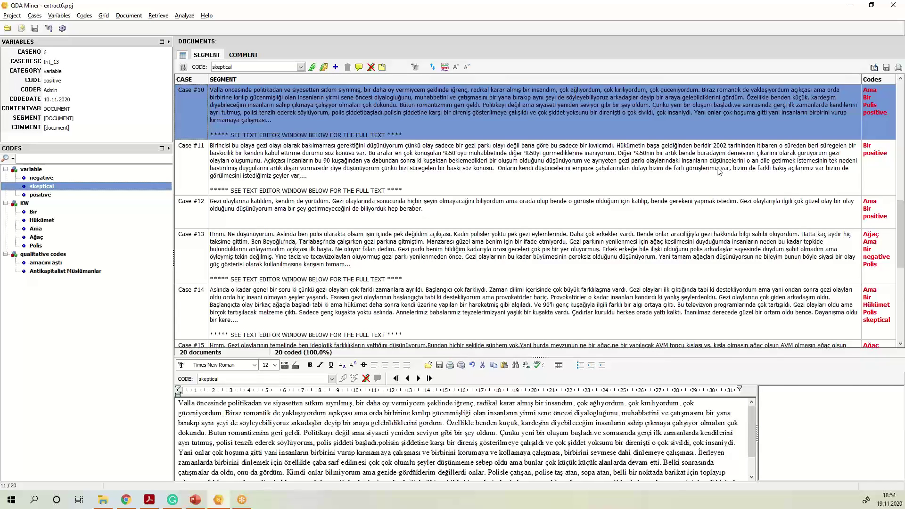
{"action": "right_click", "coordinate": [718, 171]}
{"action": "mouse_move", "coordinate": [754, 200]}
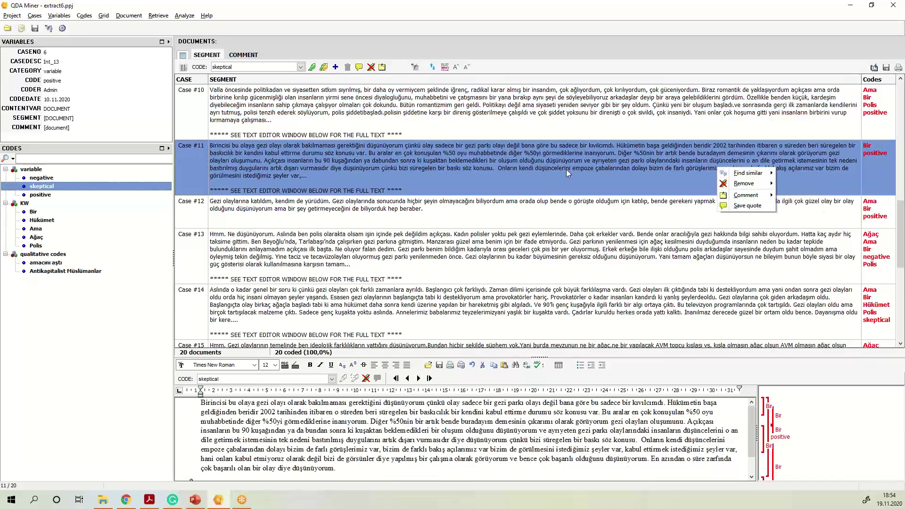
{"action": "left_click", "coordinate": [527, 215]}
{"action": "left_click", "coordinate": [430, 212]}
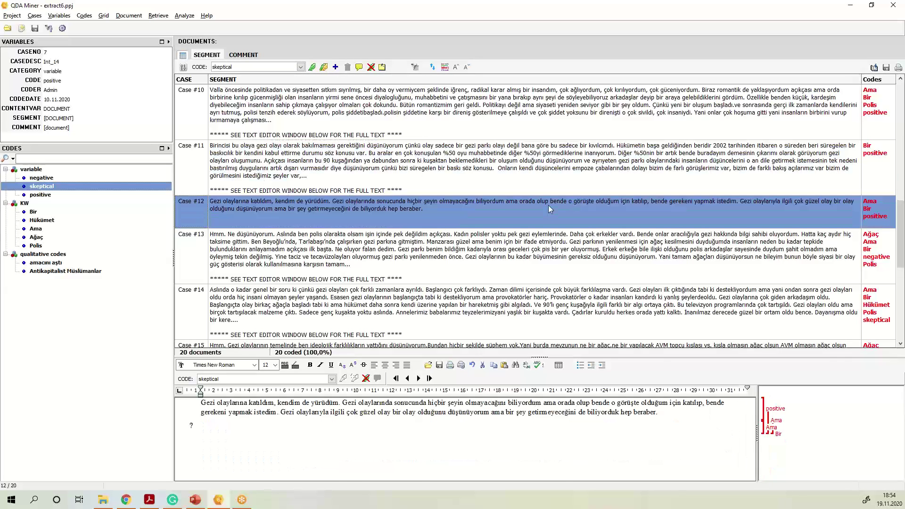
{"action": "left_click", "coordinate": [182, 57]}
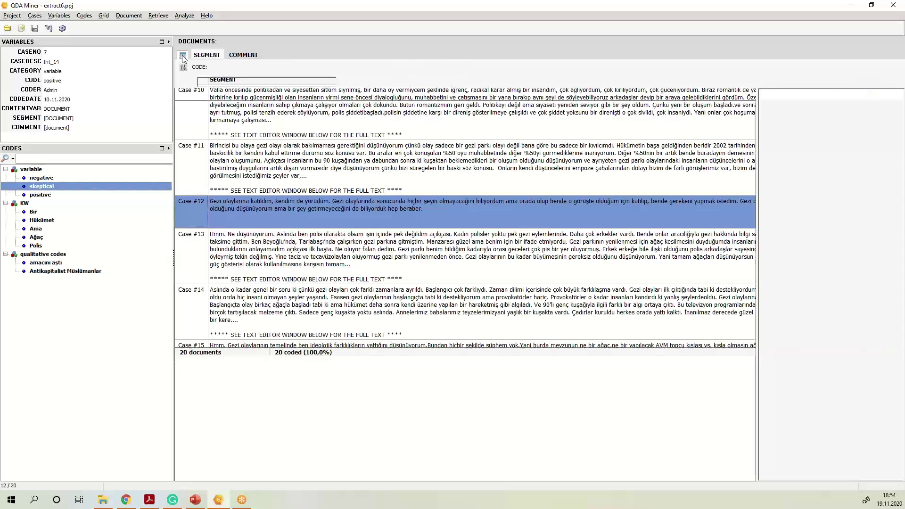
- Run a Coding by Variables analysis of all codes on SEGMENT, first tabulated with CASENO and finally with CODE
{"action": "left_click", "coordinate": [183, 16]}
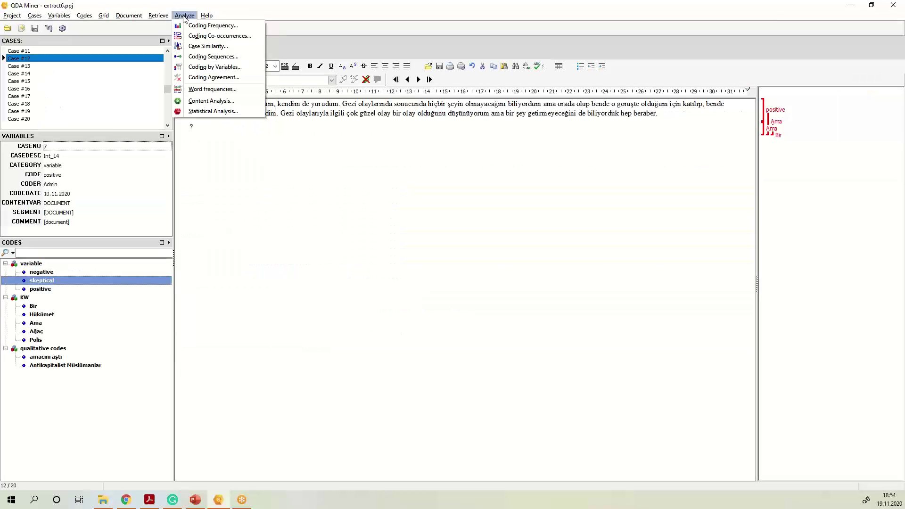
{"action": "left_click", "coordinate": [224, 68]}
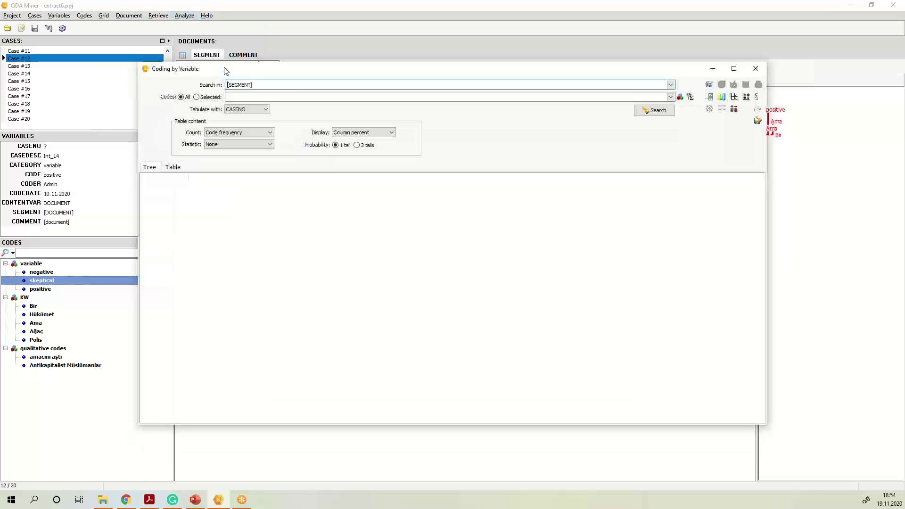
{"action": "left_click", "coordinate": [654, 113]}
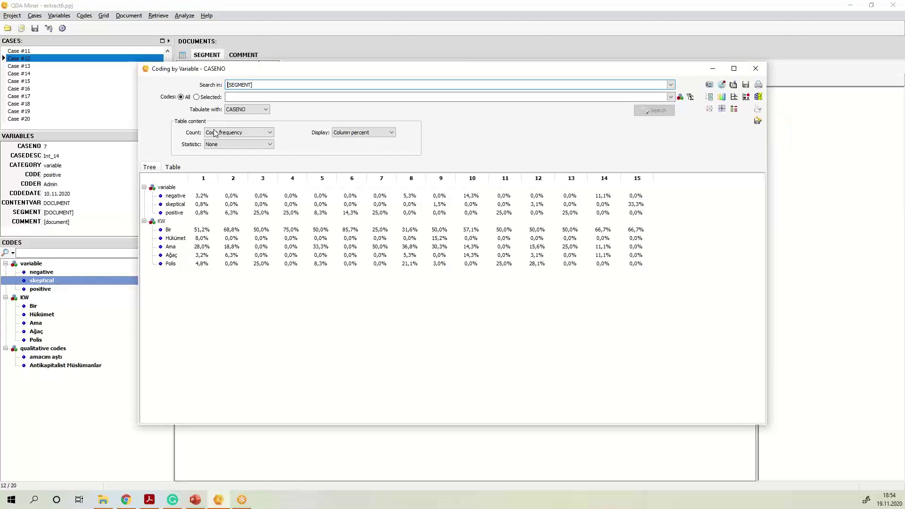
{"action": "left_click", "coordinate": [246, 112]}
{"action": "left_click", "coordinate": [237, 140]}
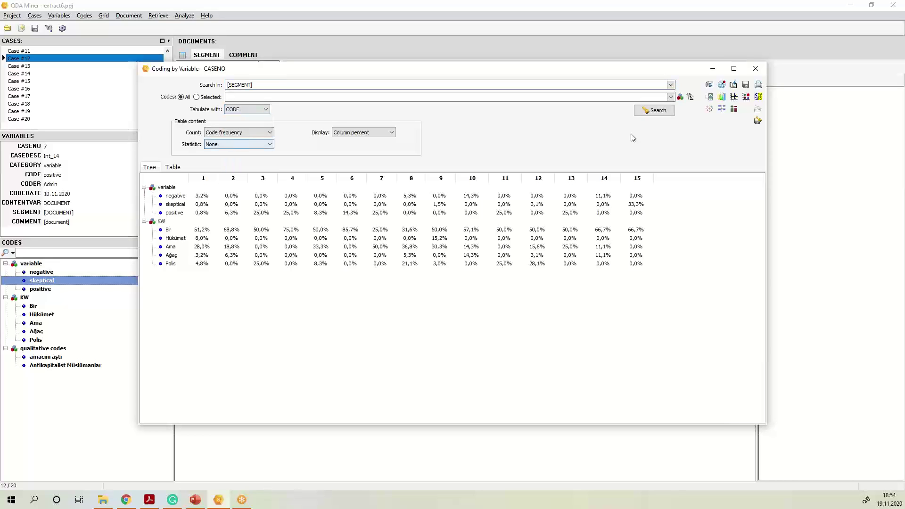
{"action": "left_click", "coordinate": [655, 111]}
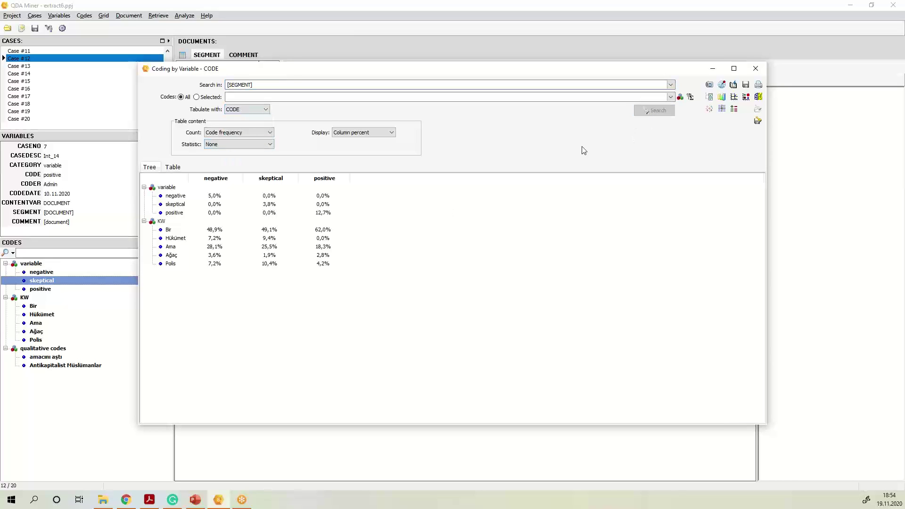
- View the deviation table of most and least characteristic codes per attitude, and close it together with the Coding by Variable window
{"action": "left_click", "coordinate": [735, 110]}
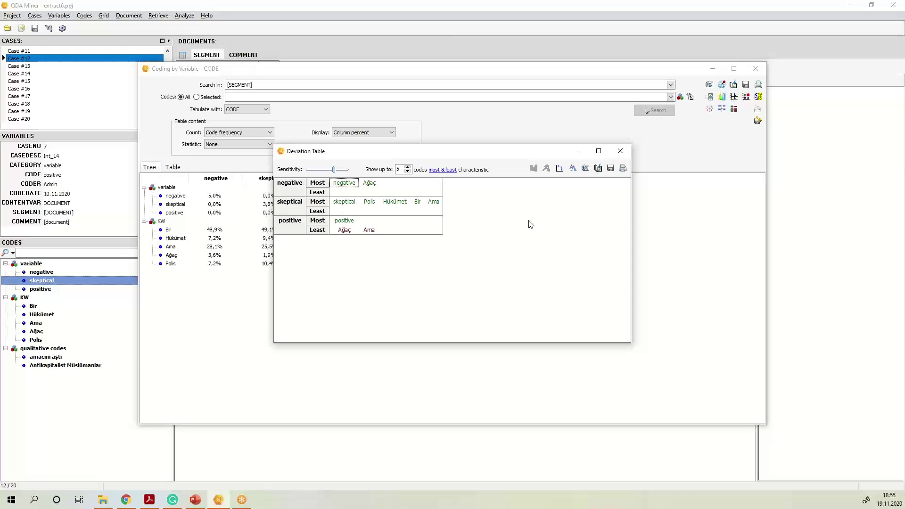
{"action": "left_click", "coordinate": [622, 152]}
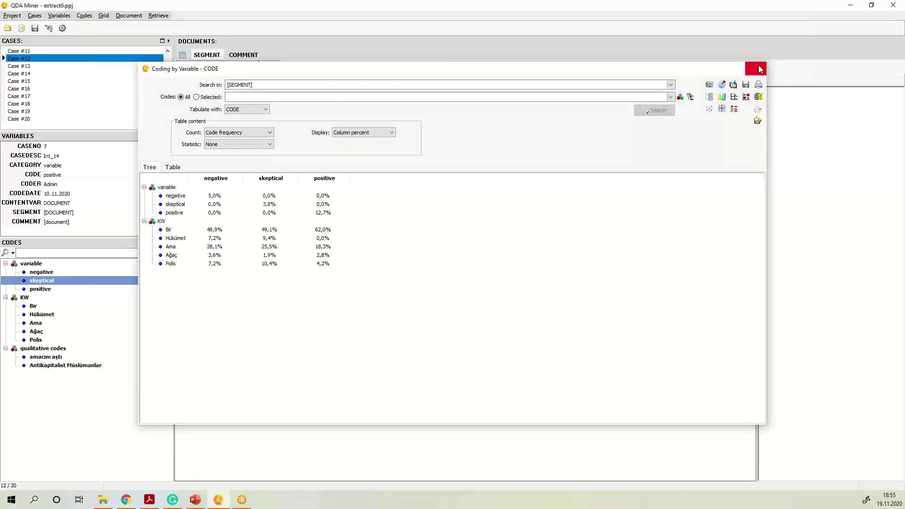
{"action": "left_click", "coordinate": [758, 69]}
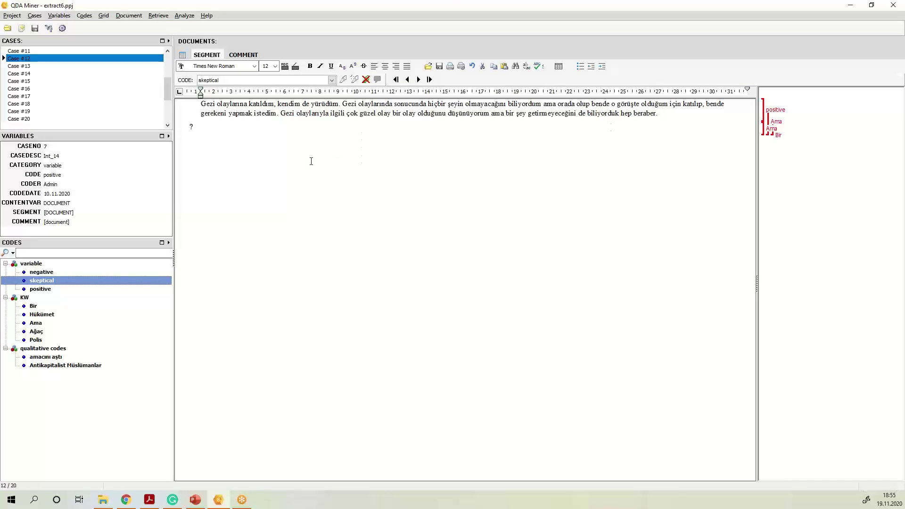
- Open Case #1, highlight the passage from "Ben de Türkiye üzerinde" to "Gezi", and clear the selection
{"action": "left_click_drag", "start_coordinate": [168, 88], "coordinate": [170, 59]}
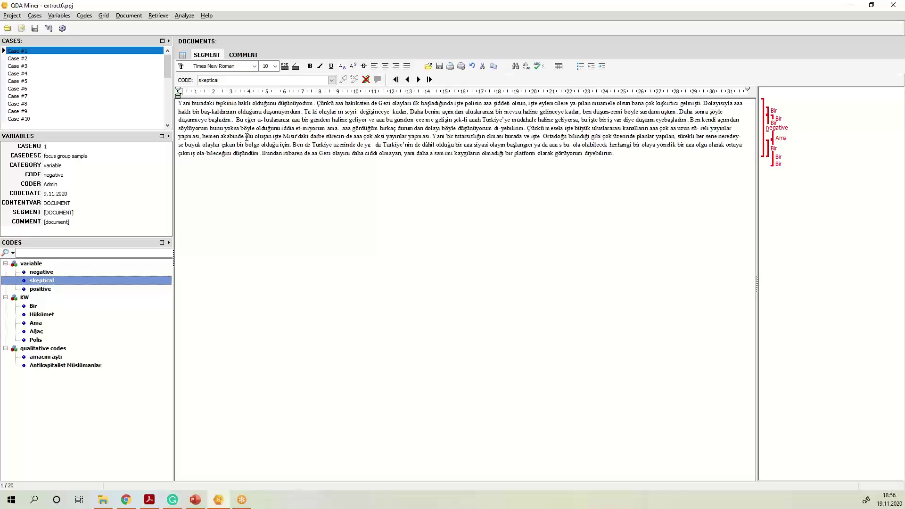
{"action": "left_click_drag", "start_coordinate": [292, 145], "coordinate": [330, 153]}
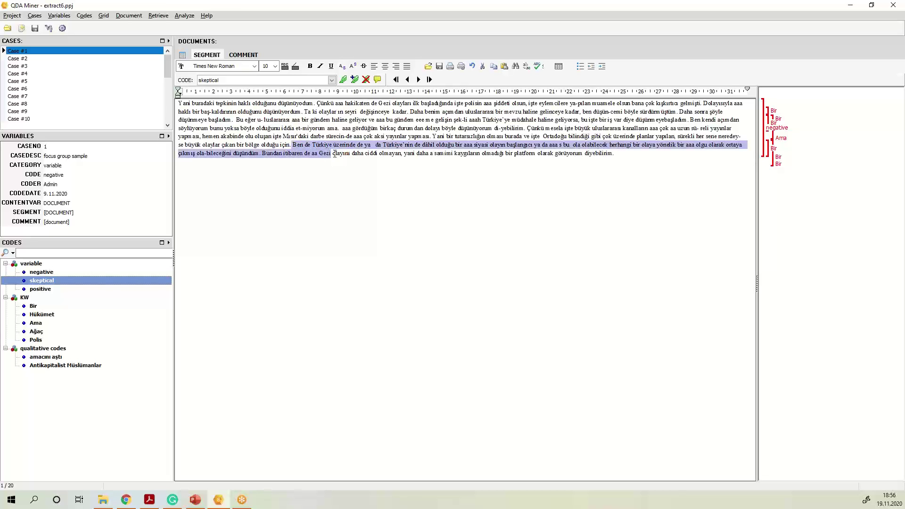
{"action": "left_click", "coordinate": [334, 154]}
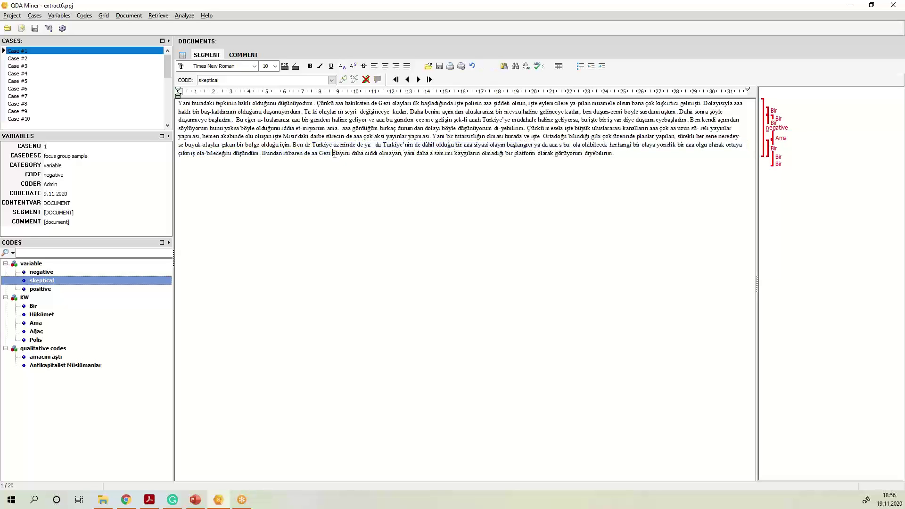